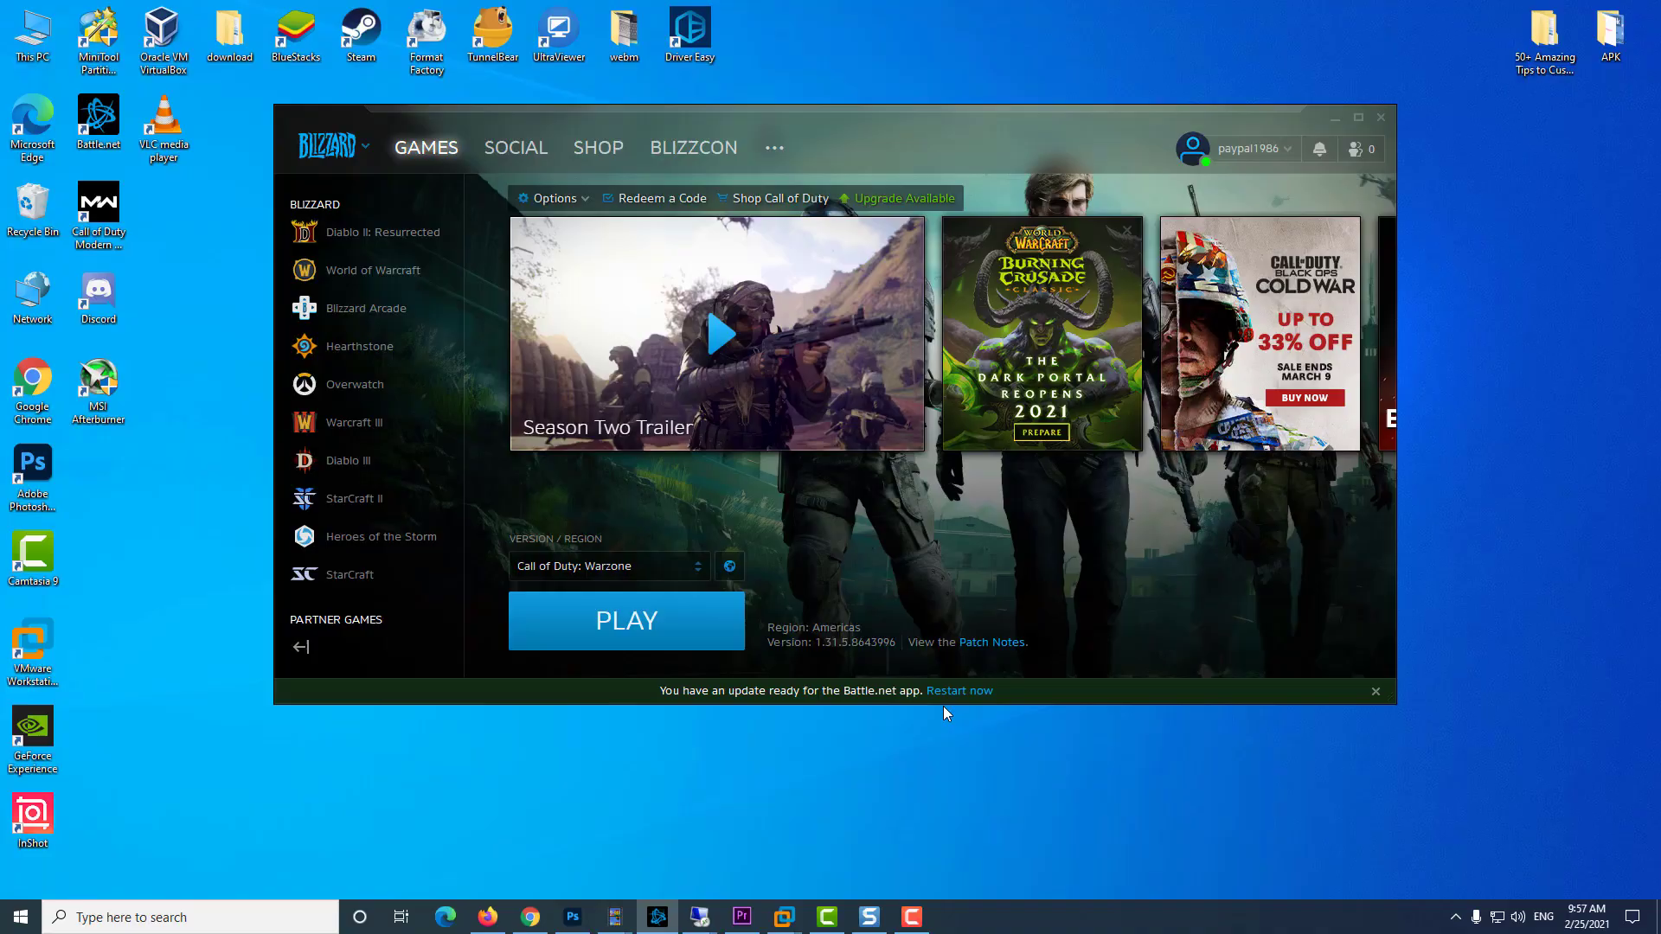
- Browse the World of Warcraft, Hearthstone, Overwatch, Warcraft III and Diablo pages, ending on Blizzard Arcade
click(368, 275)
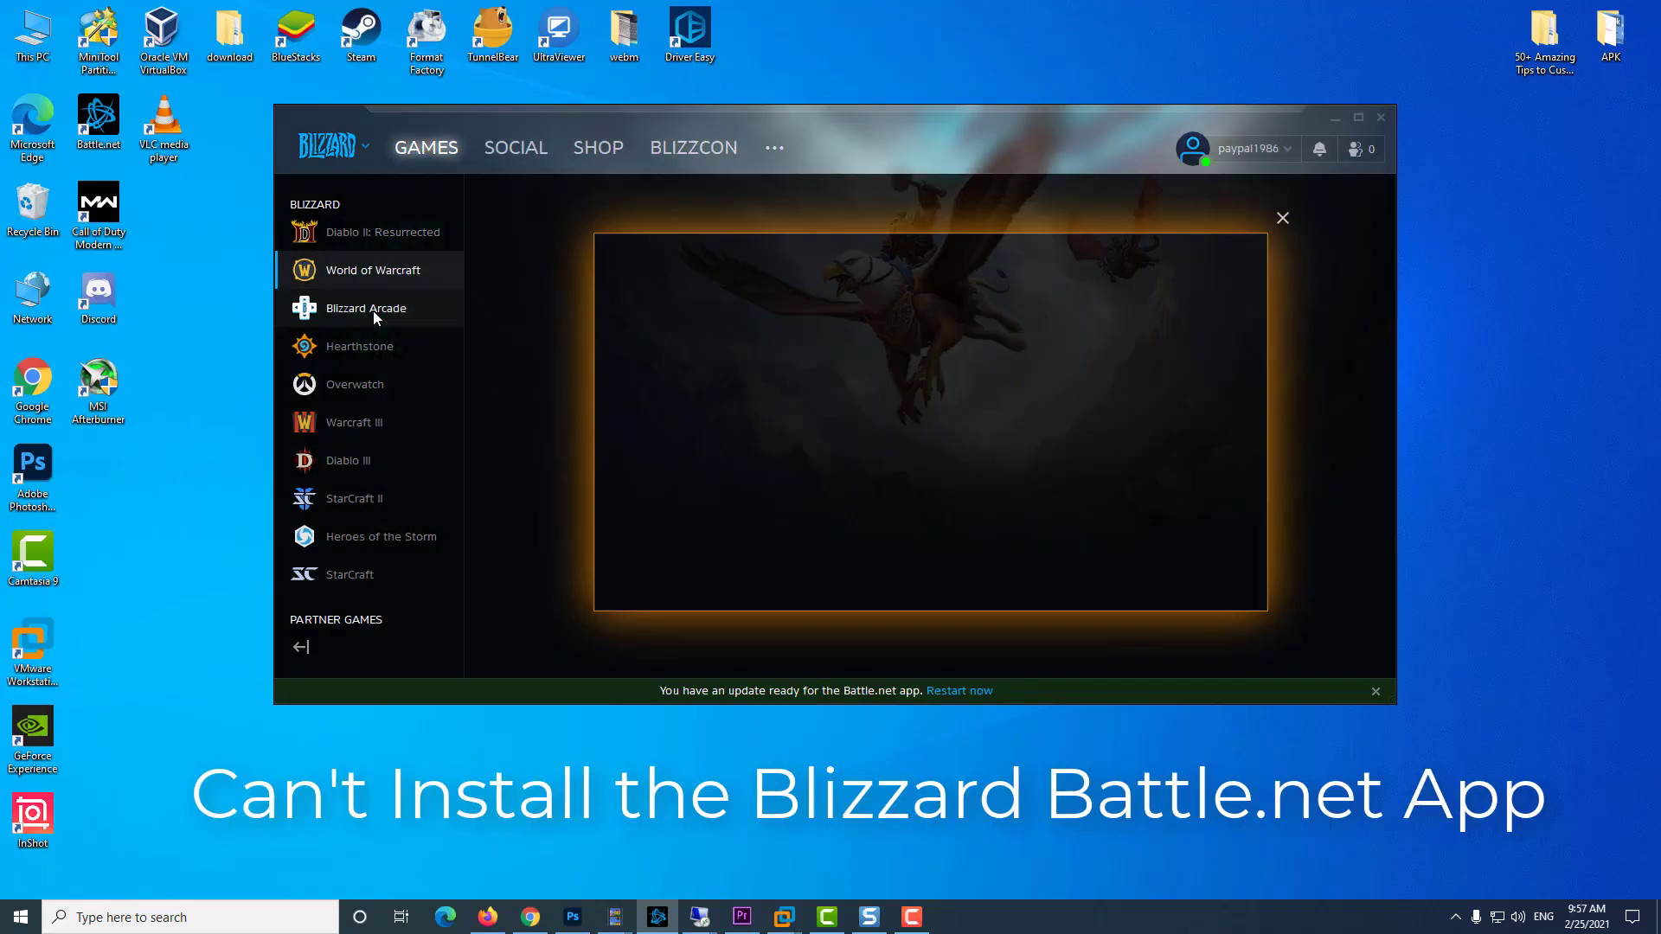
click(375, 312)
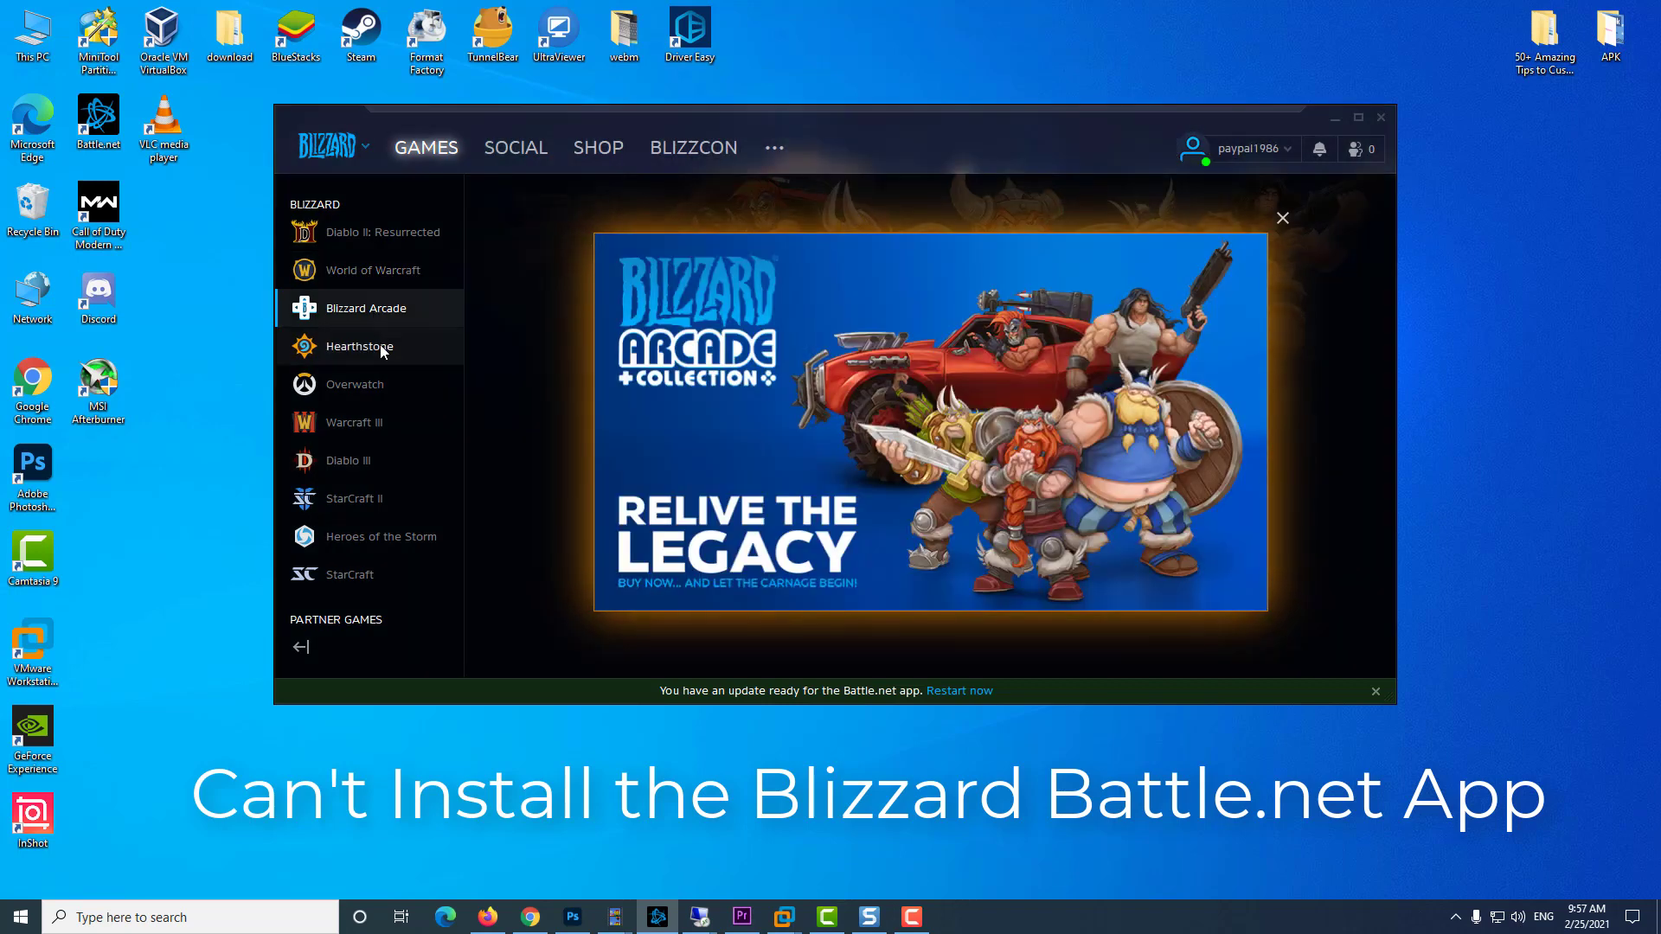
click(381, 346)
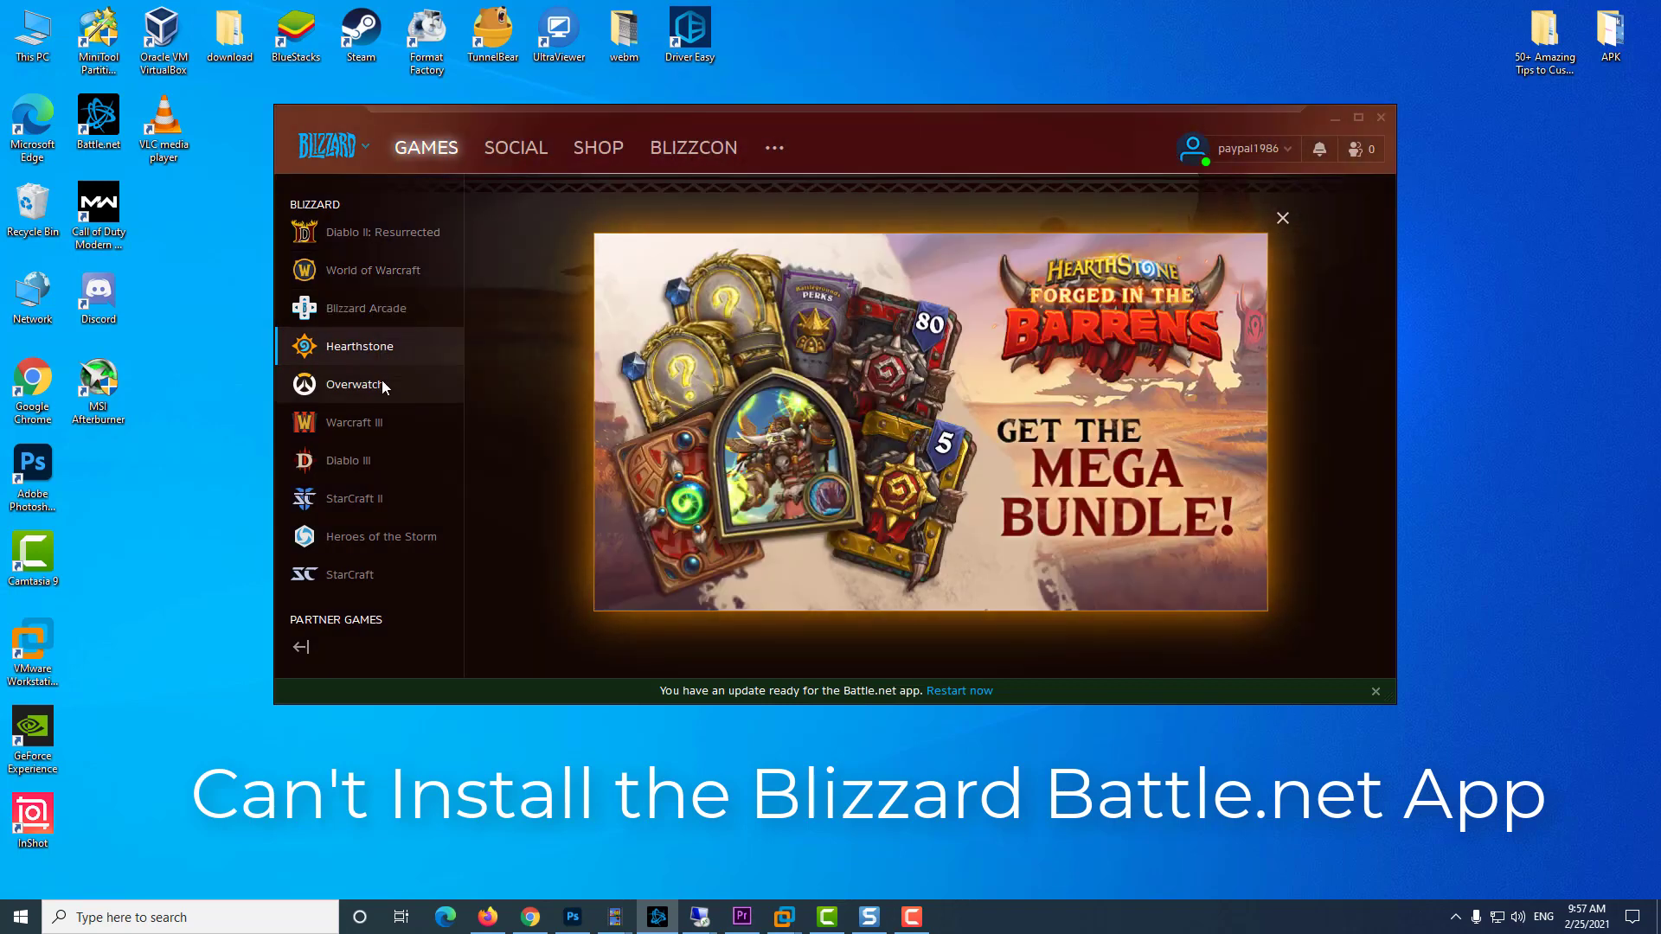
click(382, 383)
click(386, 422)
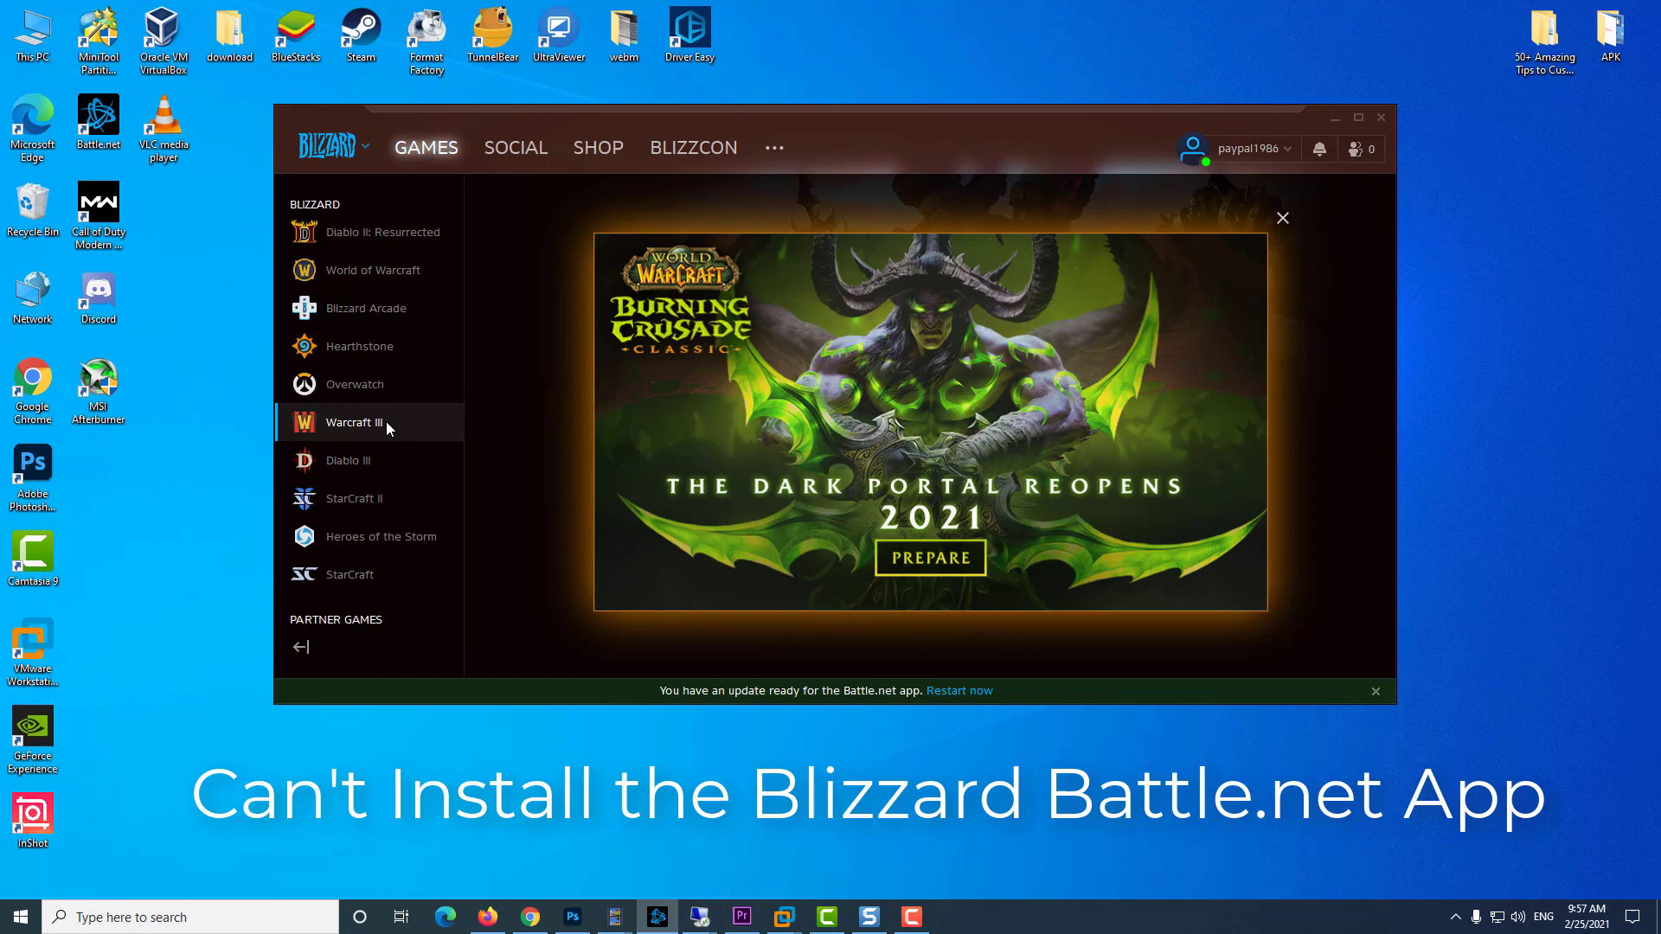
click(381, 460)
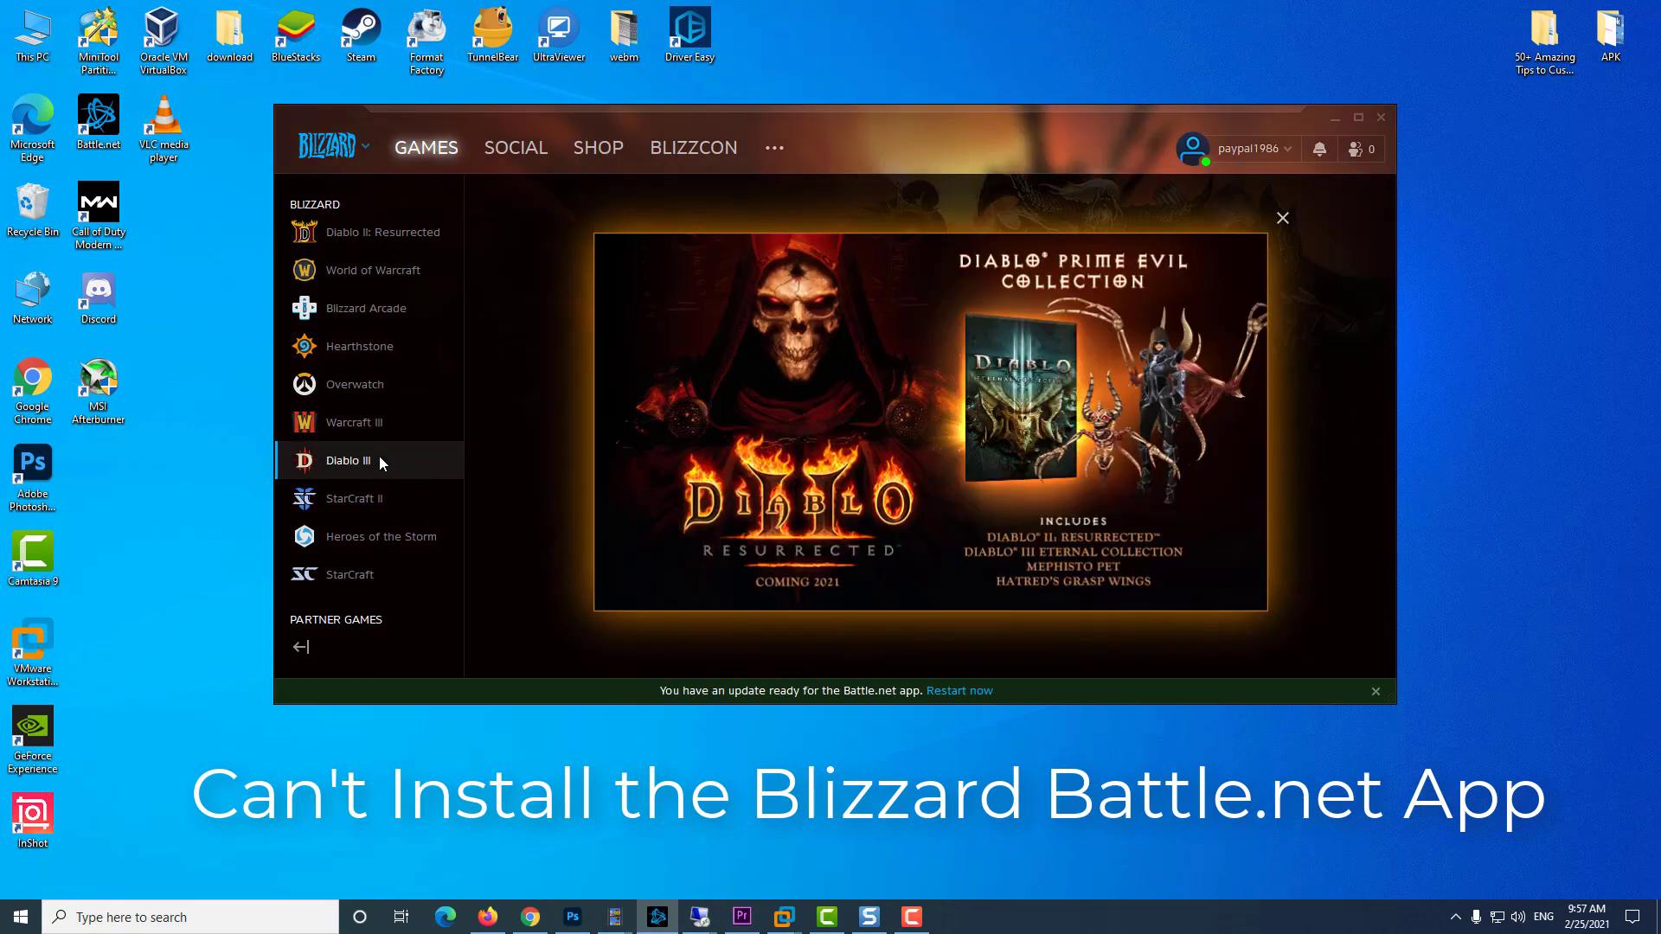
click(365, 500)
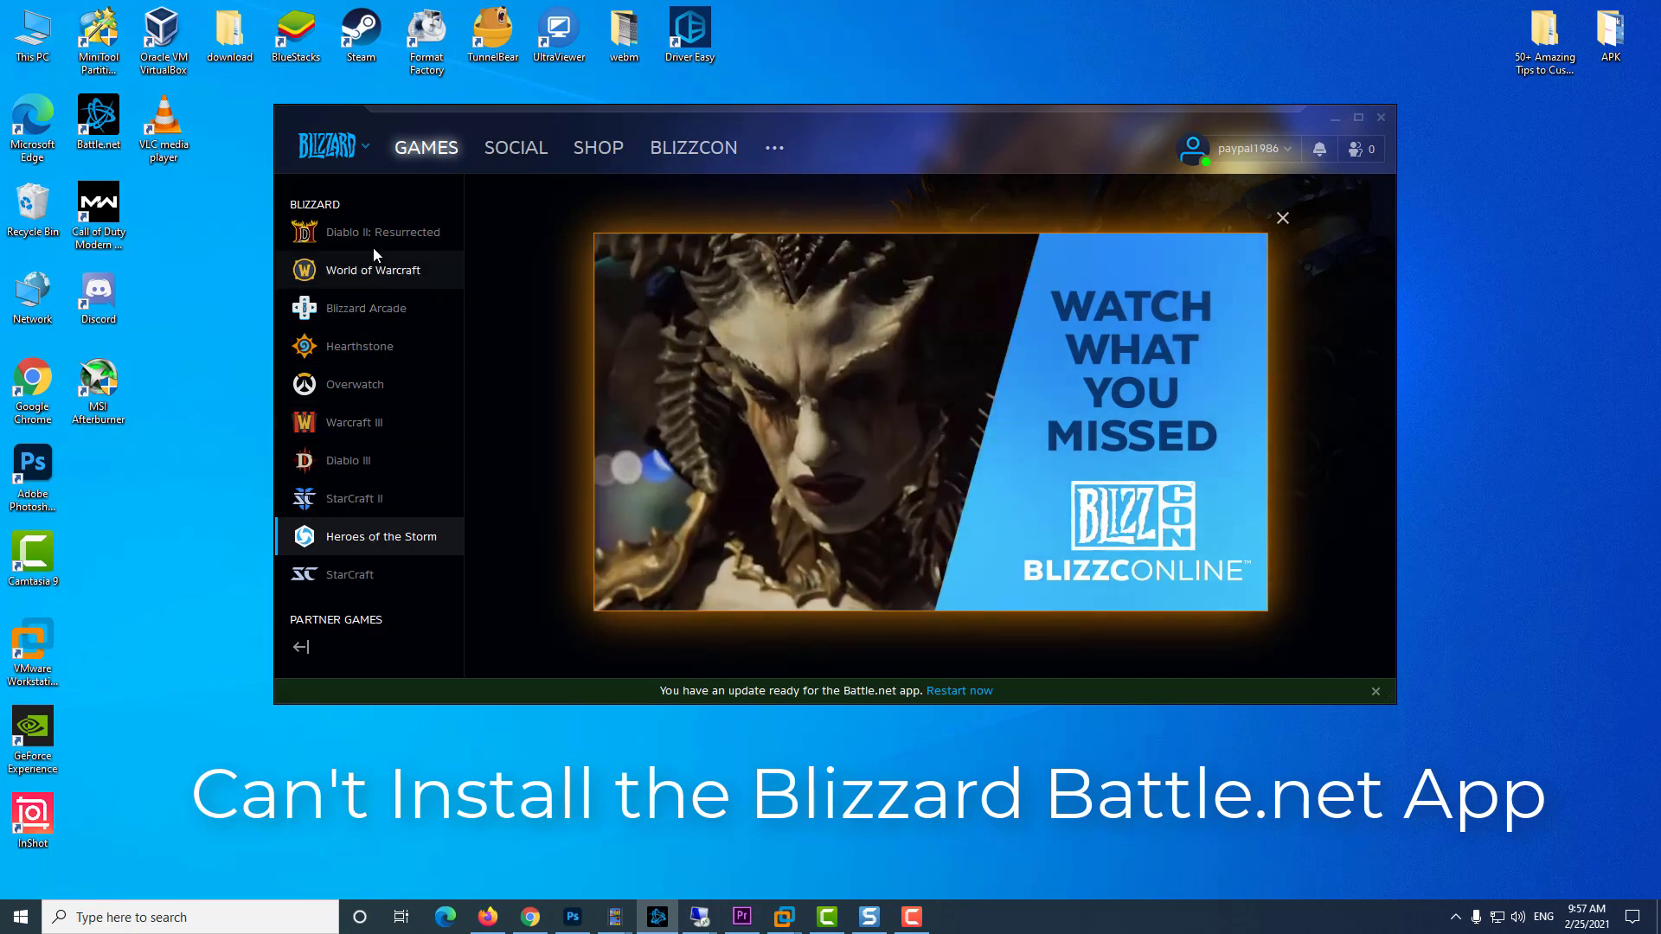
click(381, 240)
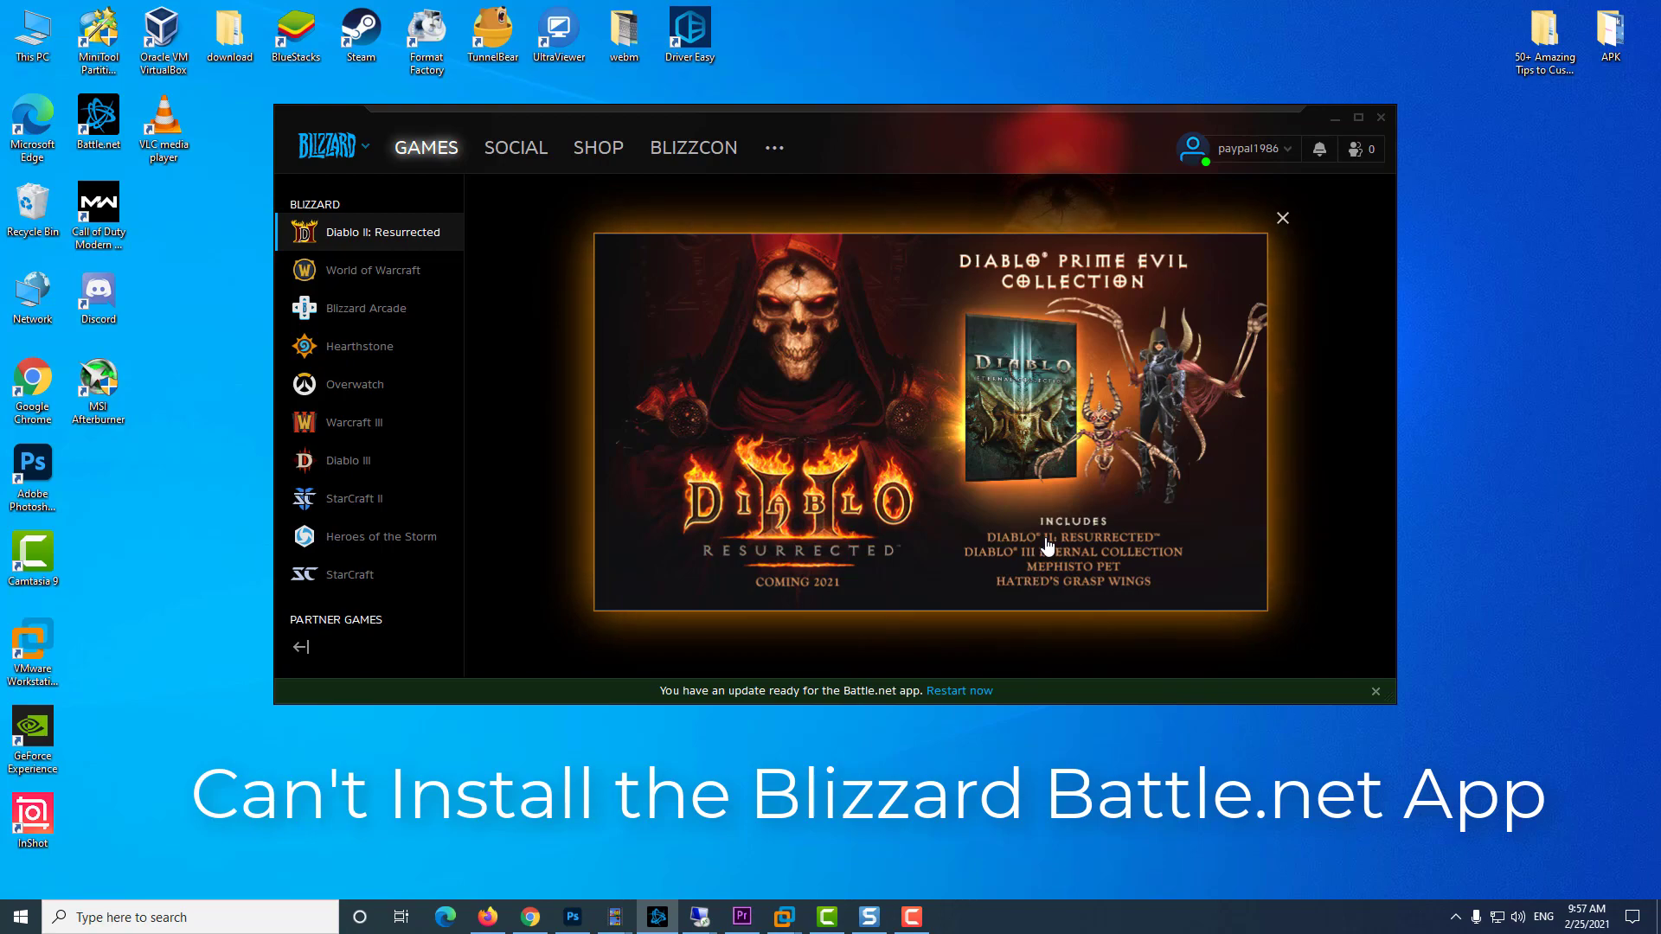
click(389, 311)
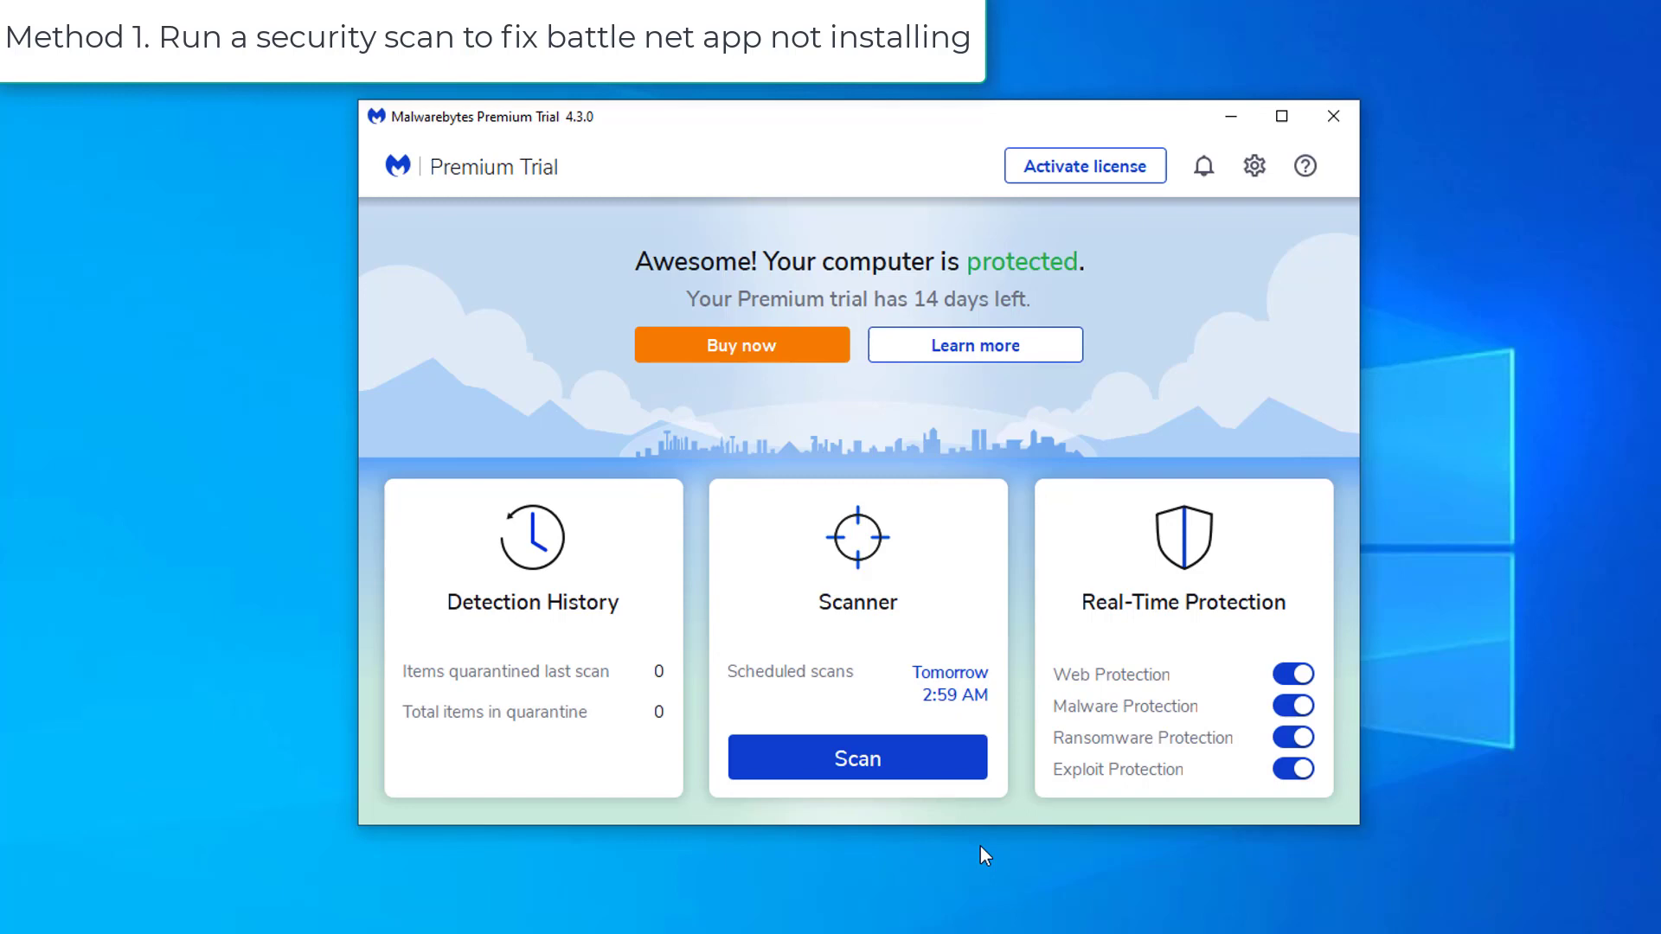
- Start a Malwarebytes threat scan from the dashboard's Scanner card
click(927, 756)
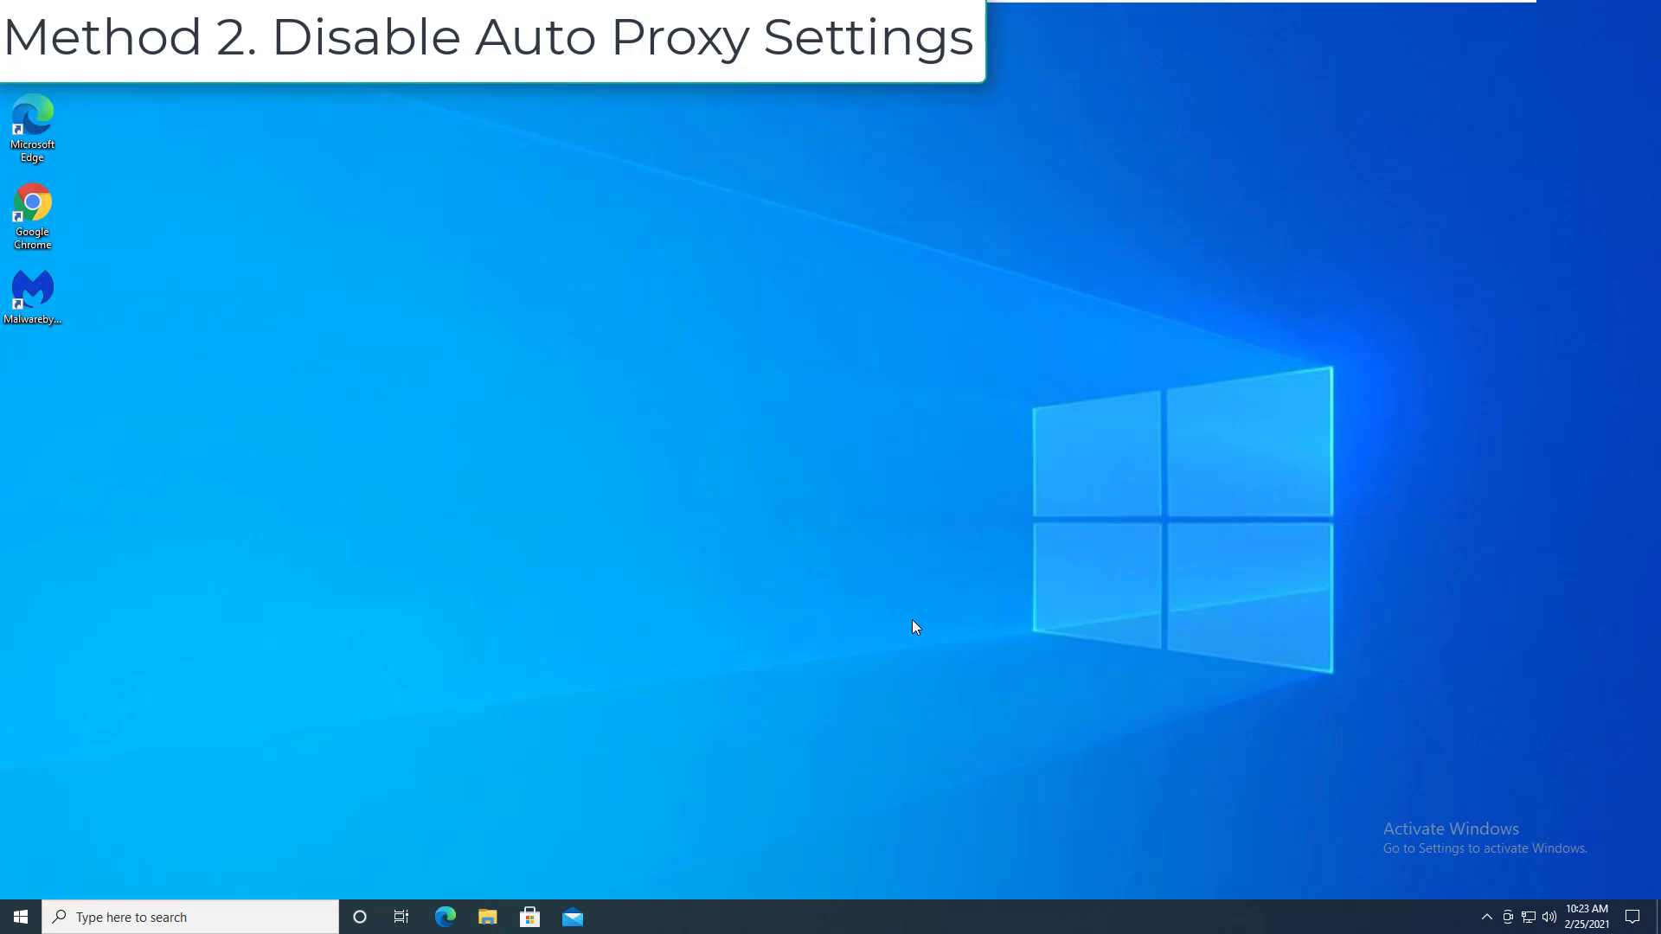
- Launch Windows Settings from the Start menu's gear icon
click(25, 914)
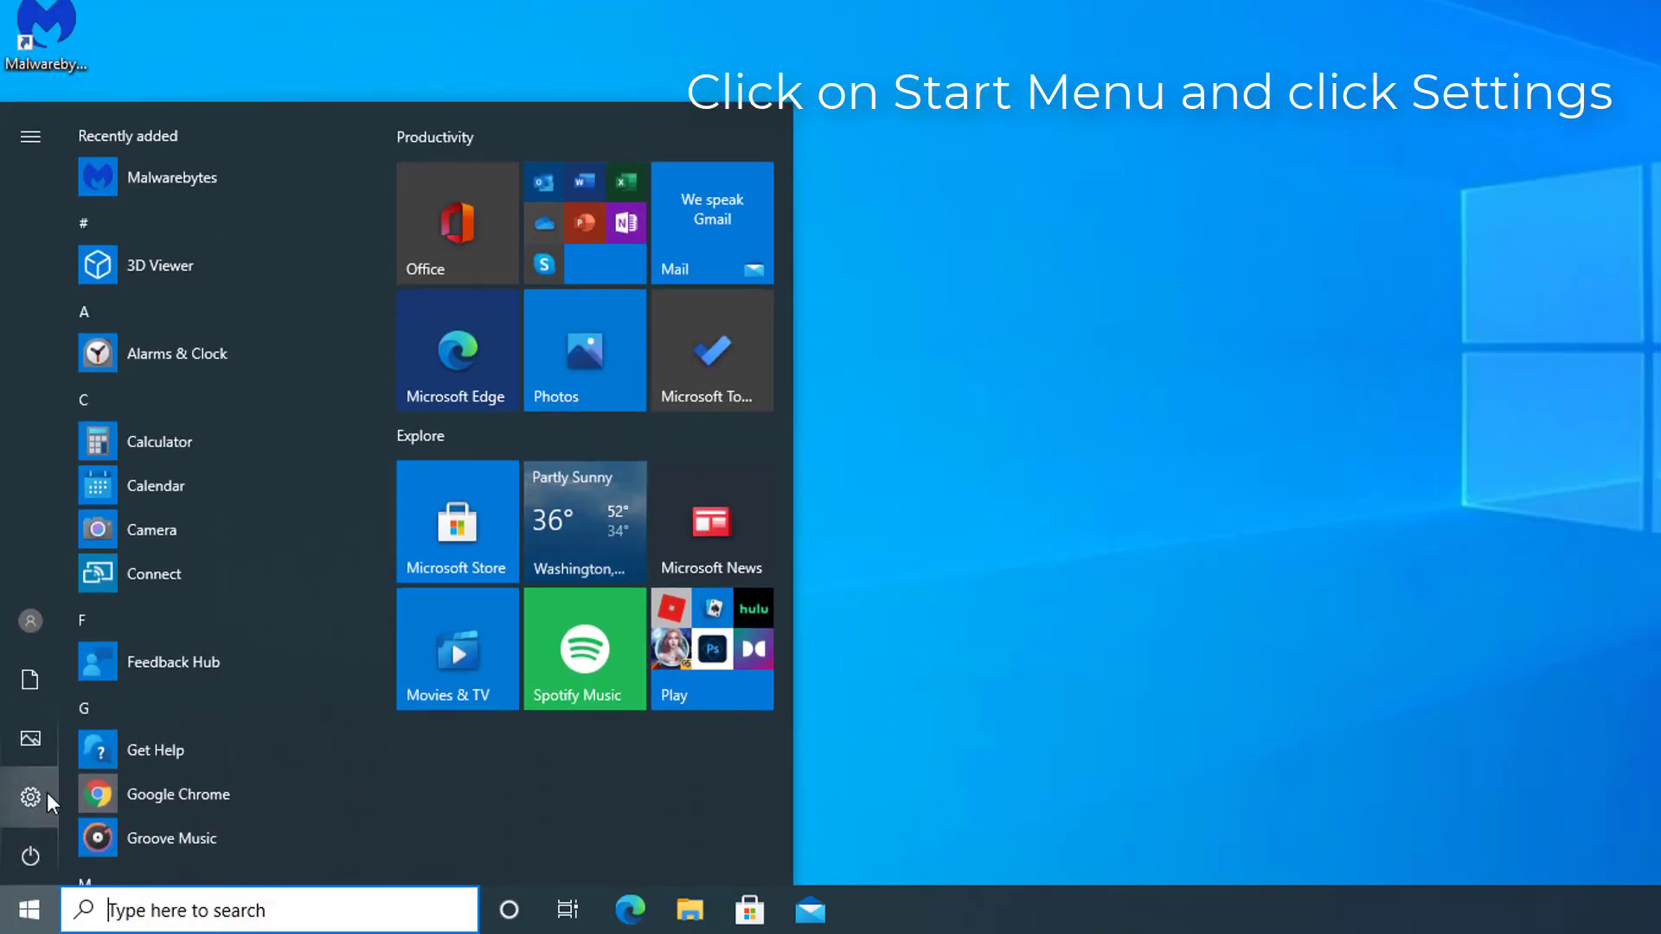
click(122, 800)
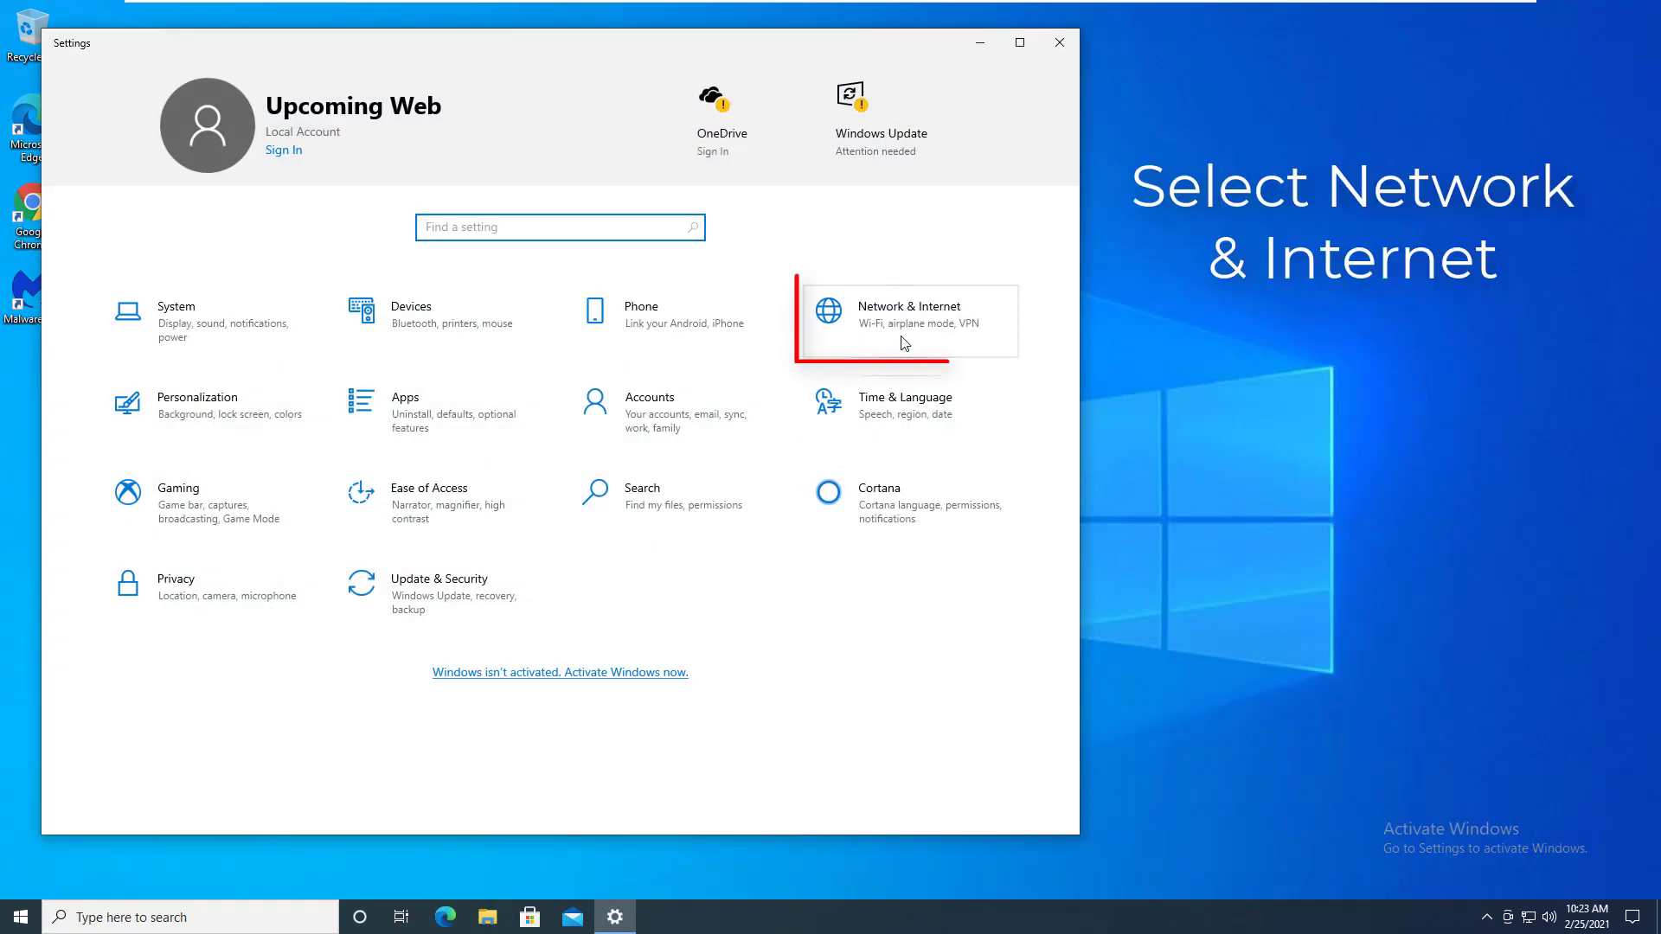
- Switch off 'Automatically detect settings' and 'Use a proxy server' under Proxy, then close Settings
click(912, 333)
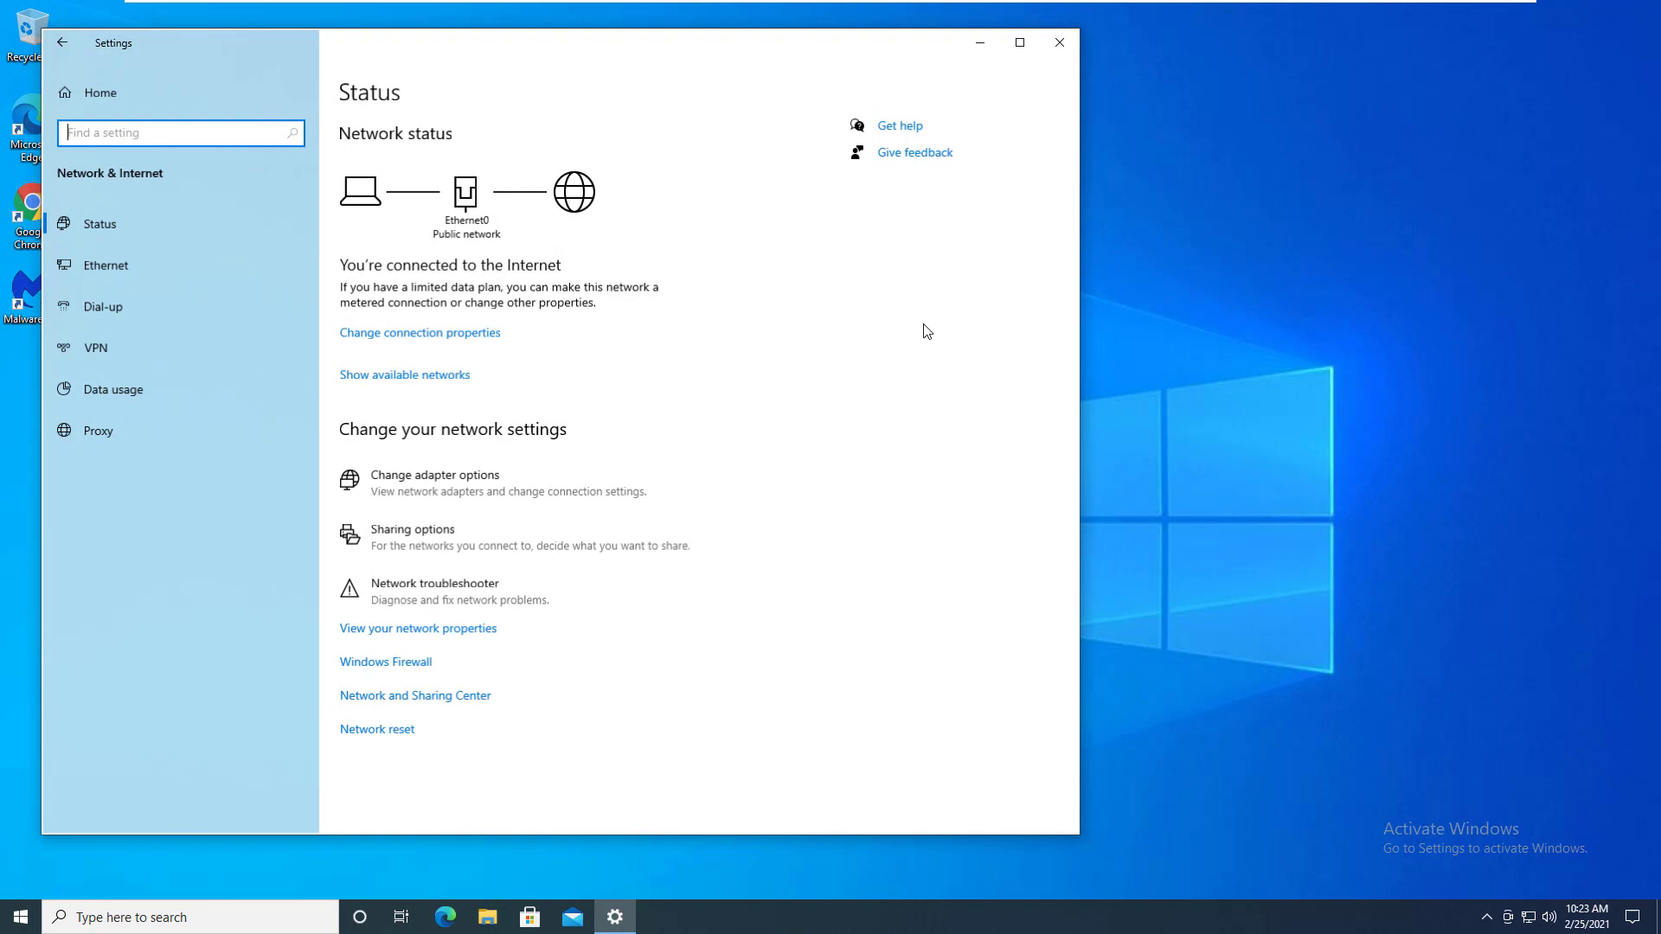
click(147, 437)
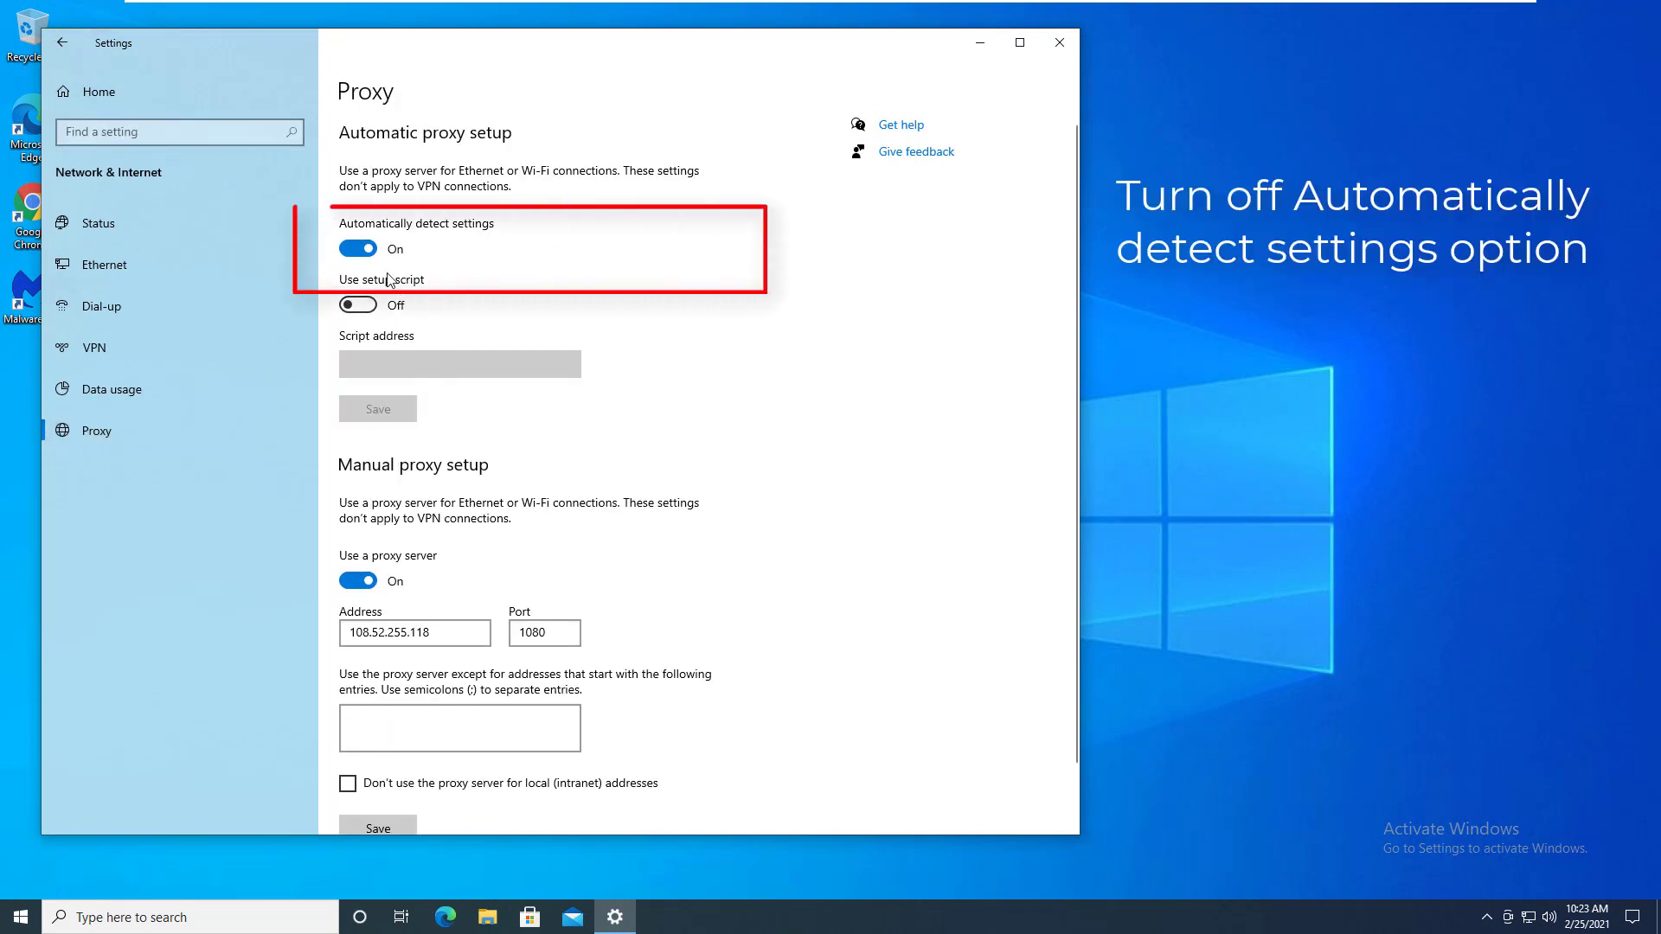
click(365, 255)
scroll(393, 293, down, 1)
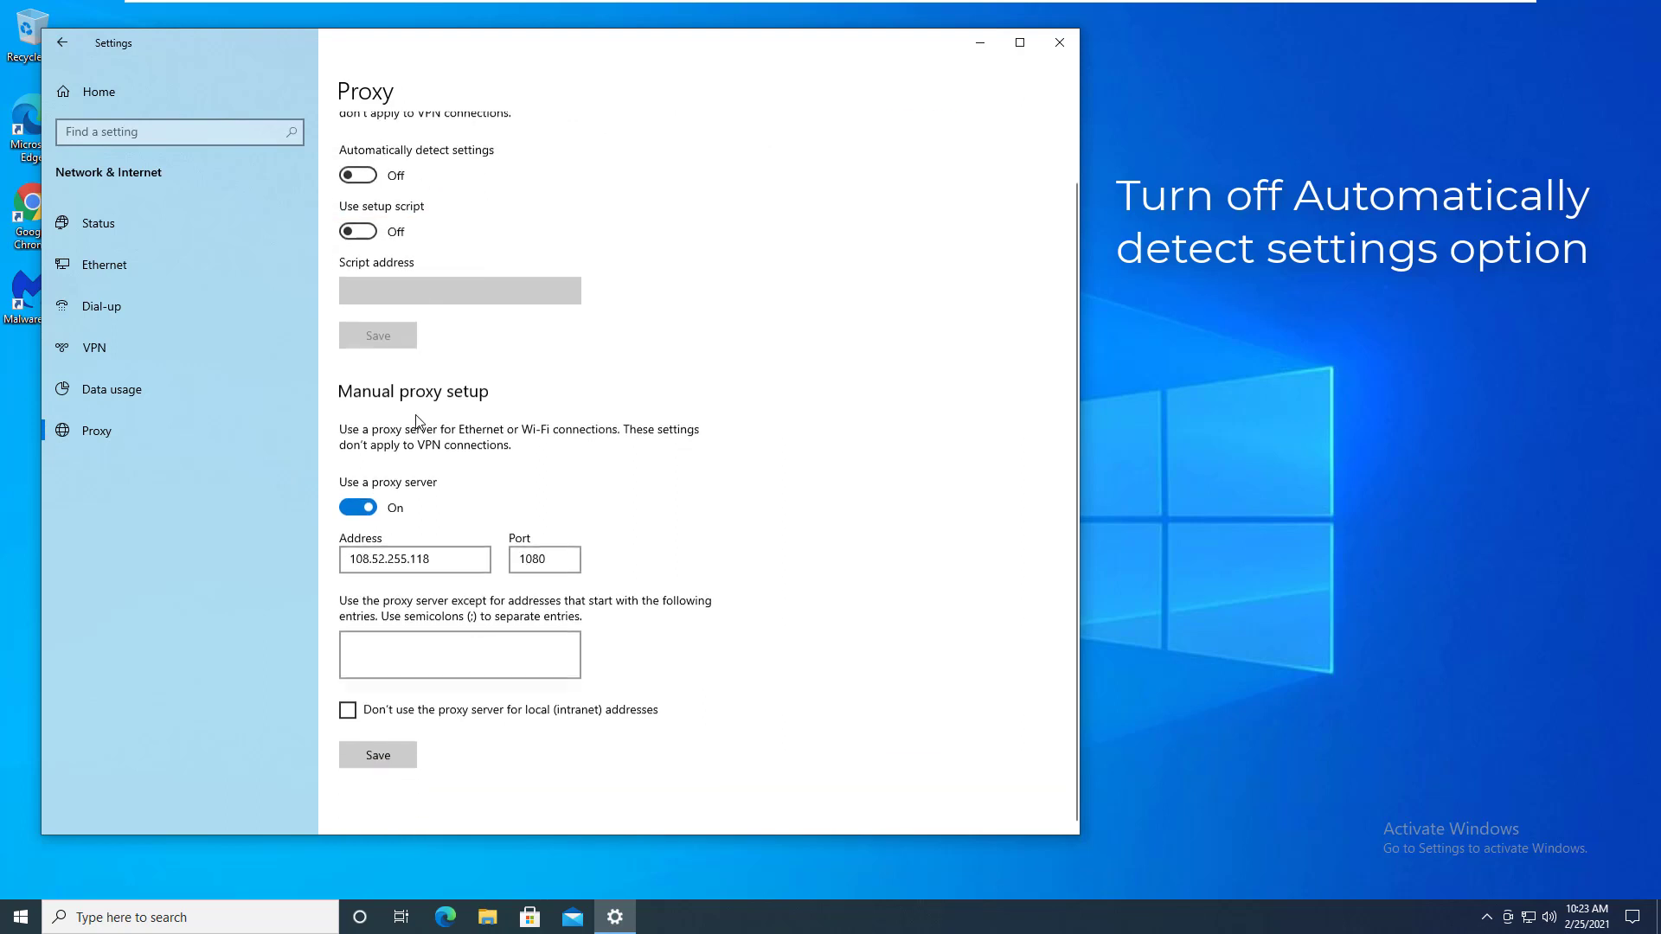
click(369, 516)
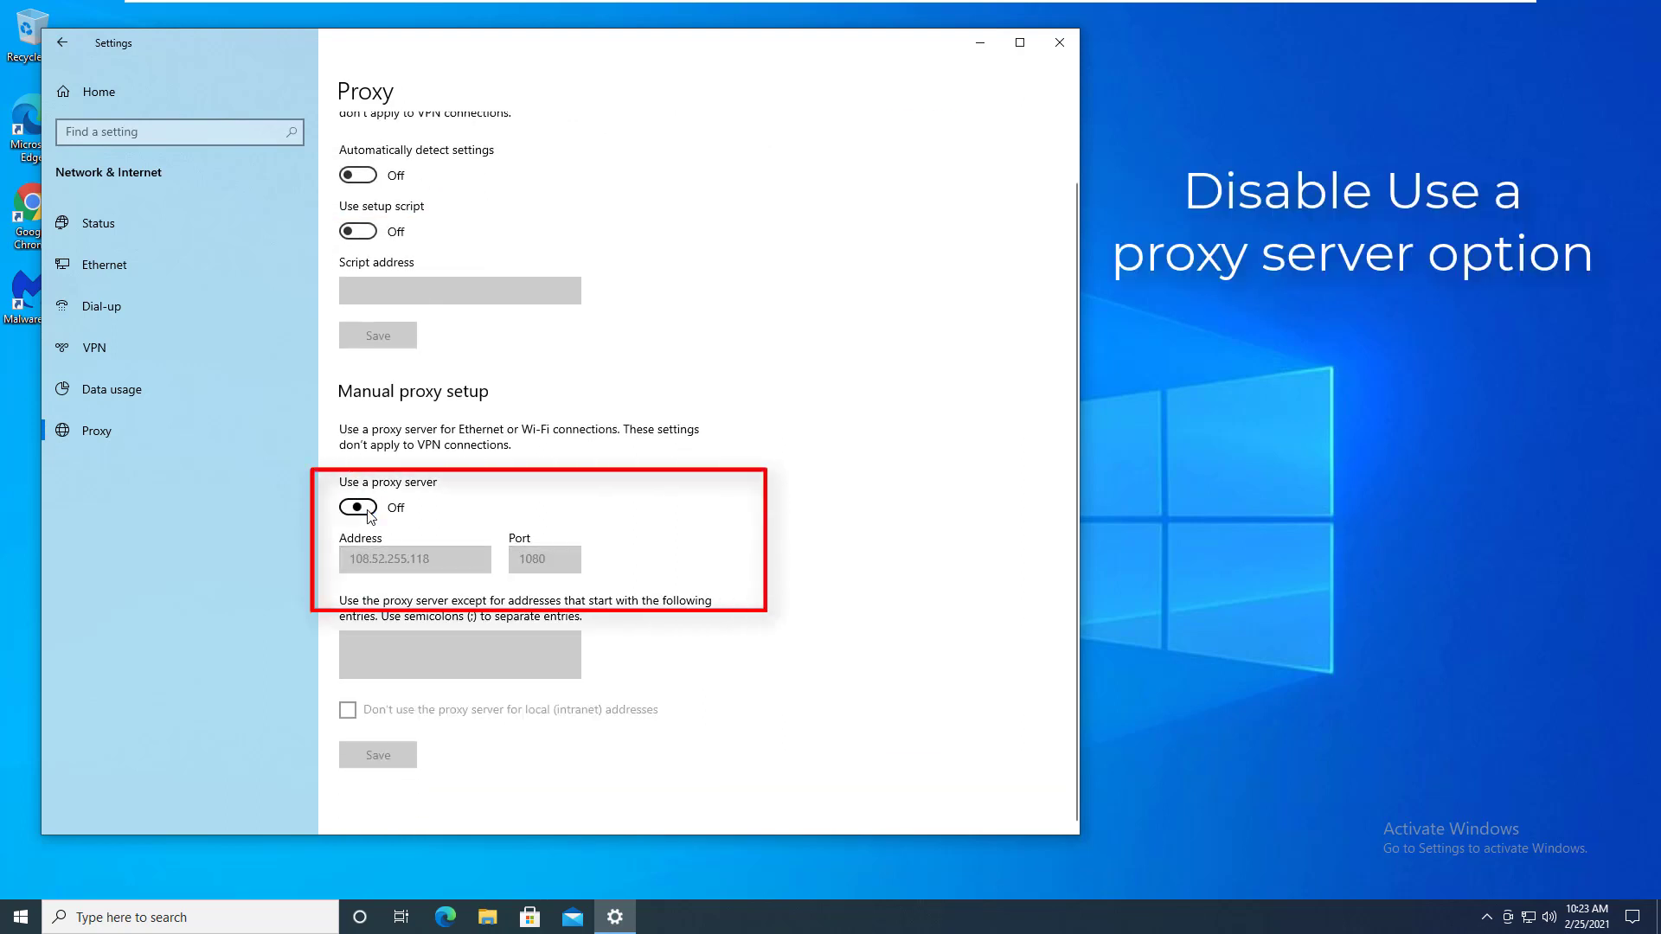
click(1059, 42)
- Restart the PC from the Start menu's power options
click(19, 918)
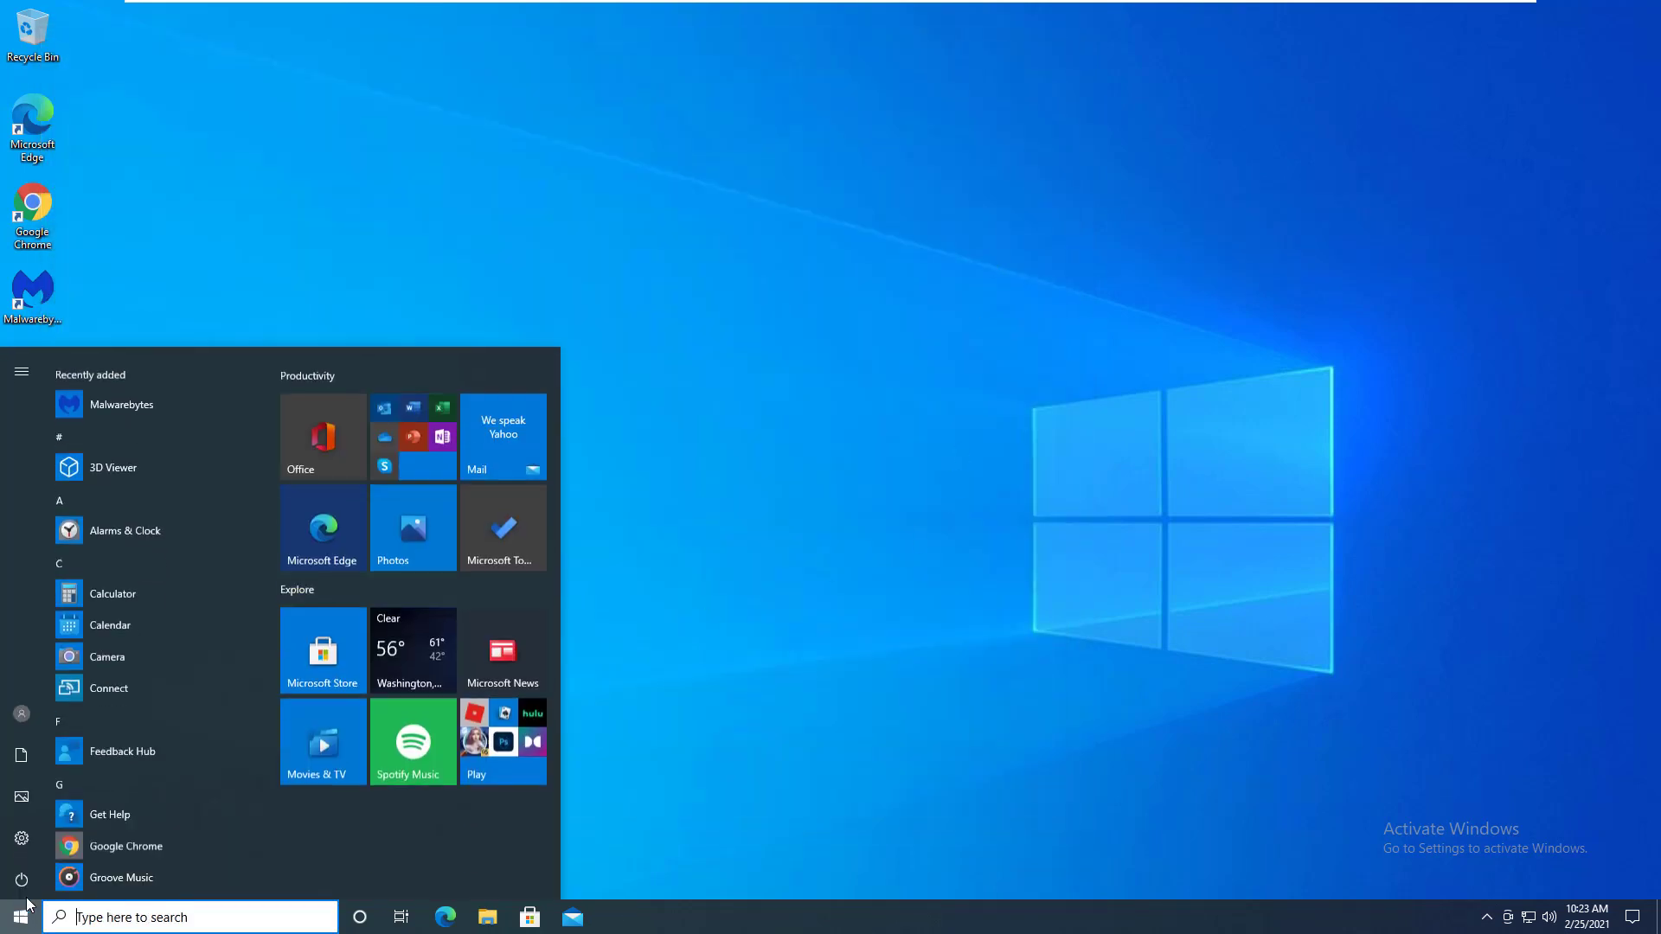
click(21, 878)
click(96, 843)
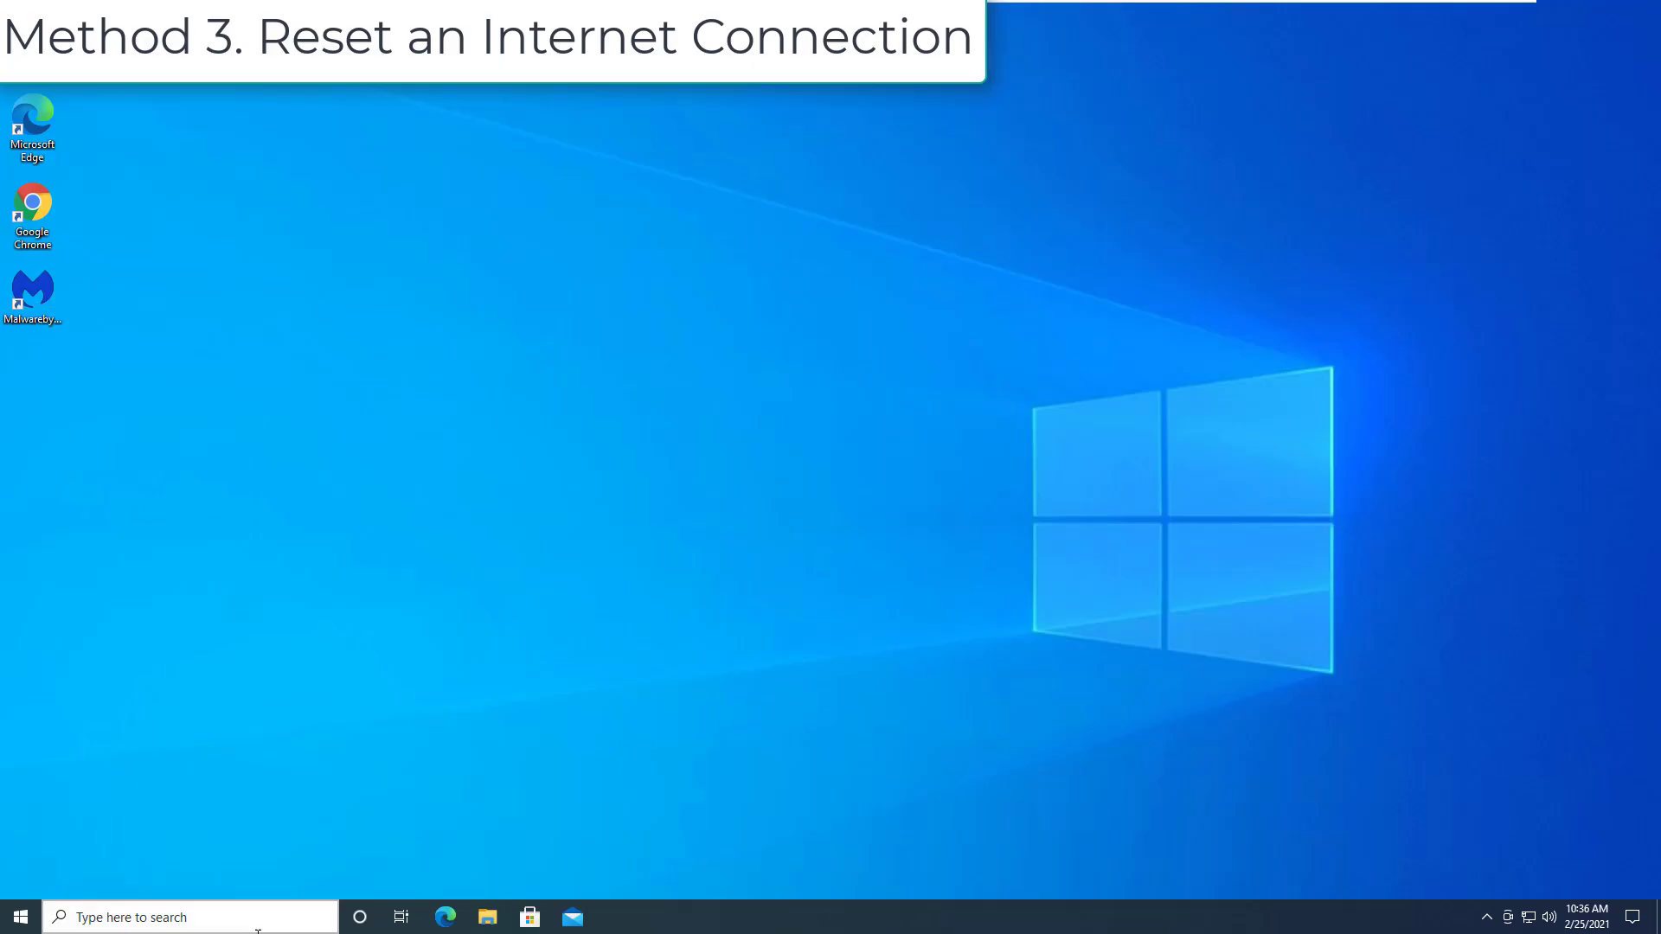
- Search for cmd and launch Command Prompt as administrator
click(219, 918)
text(cmd)
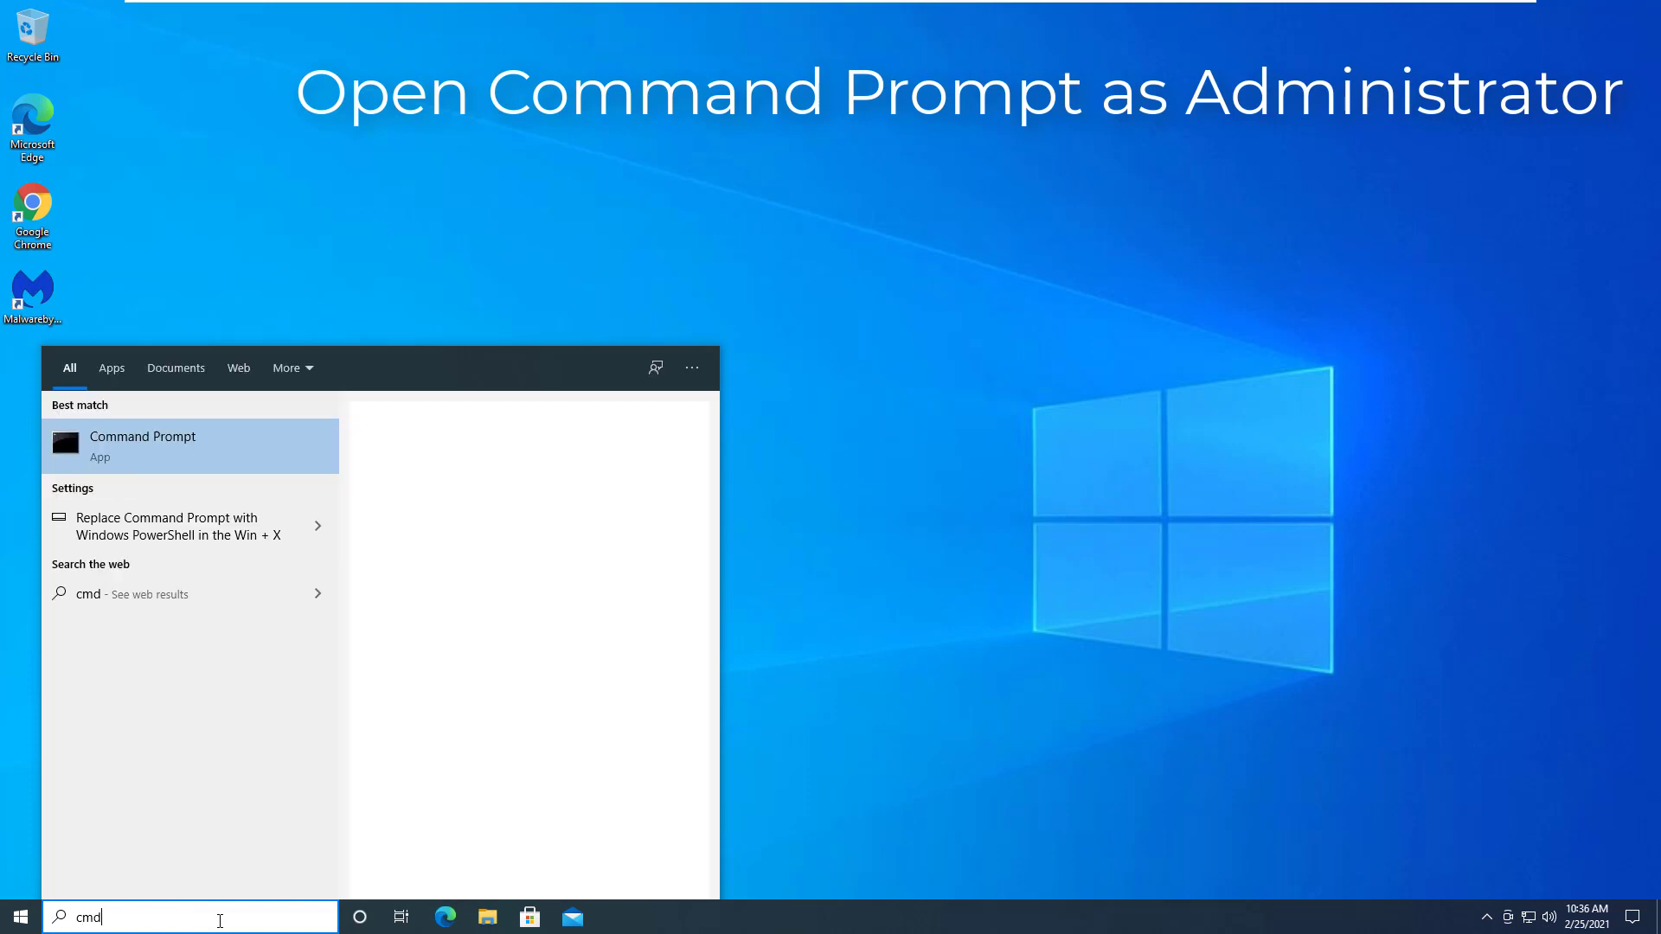
right_click(212, 451)
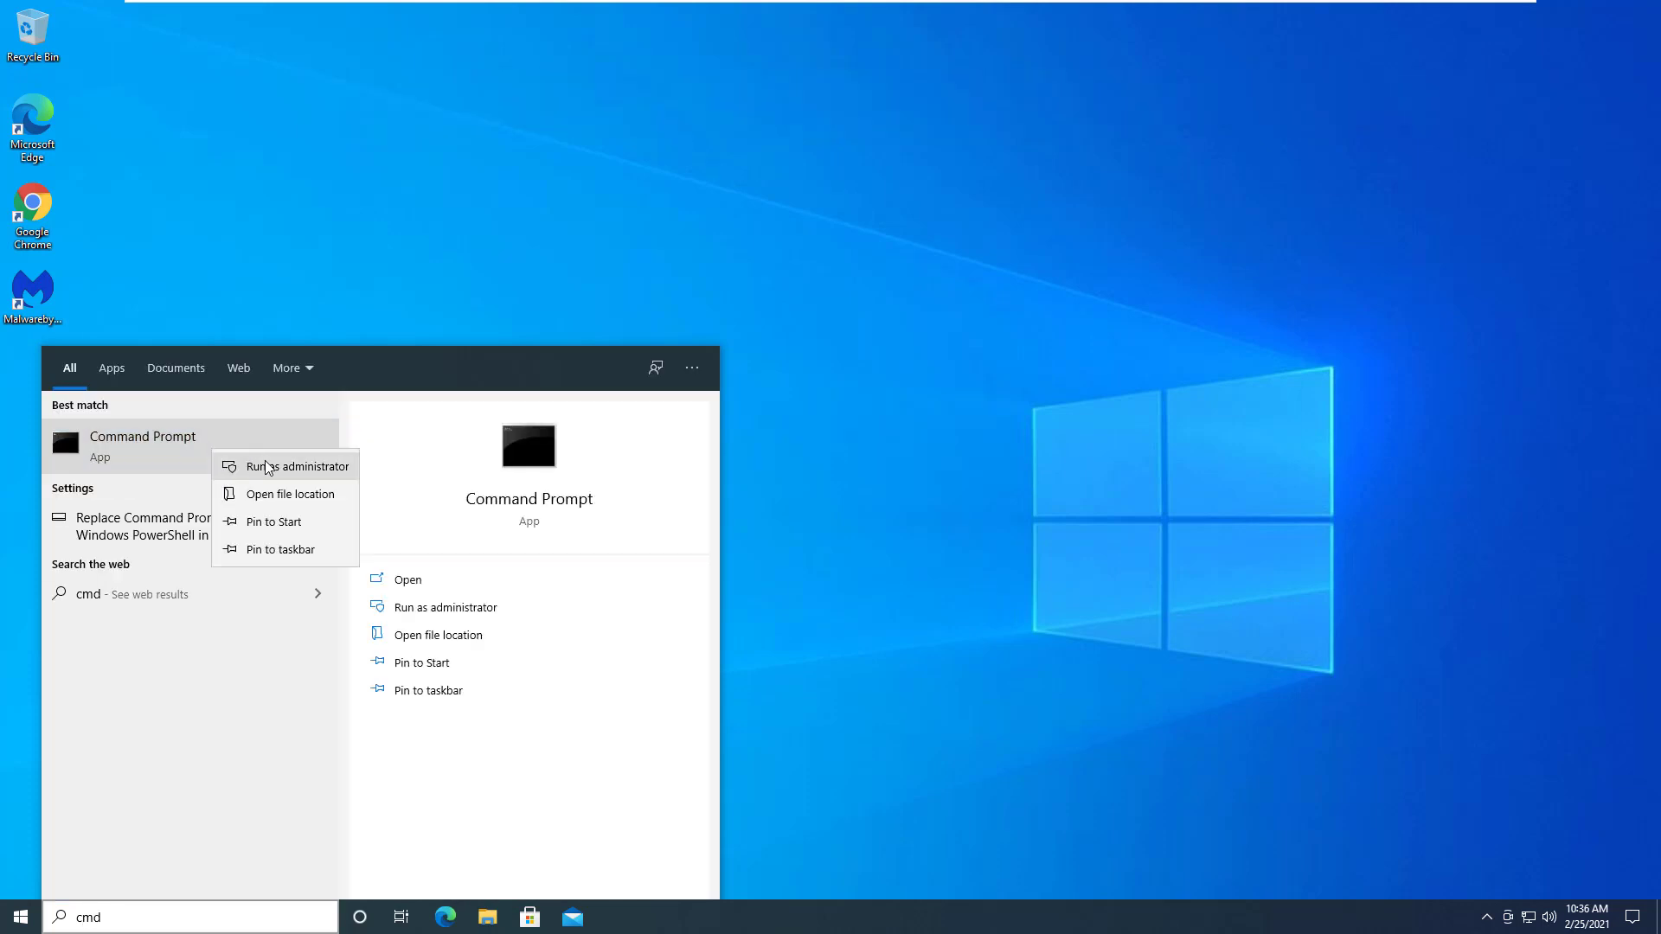
key(Escape)
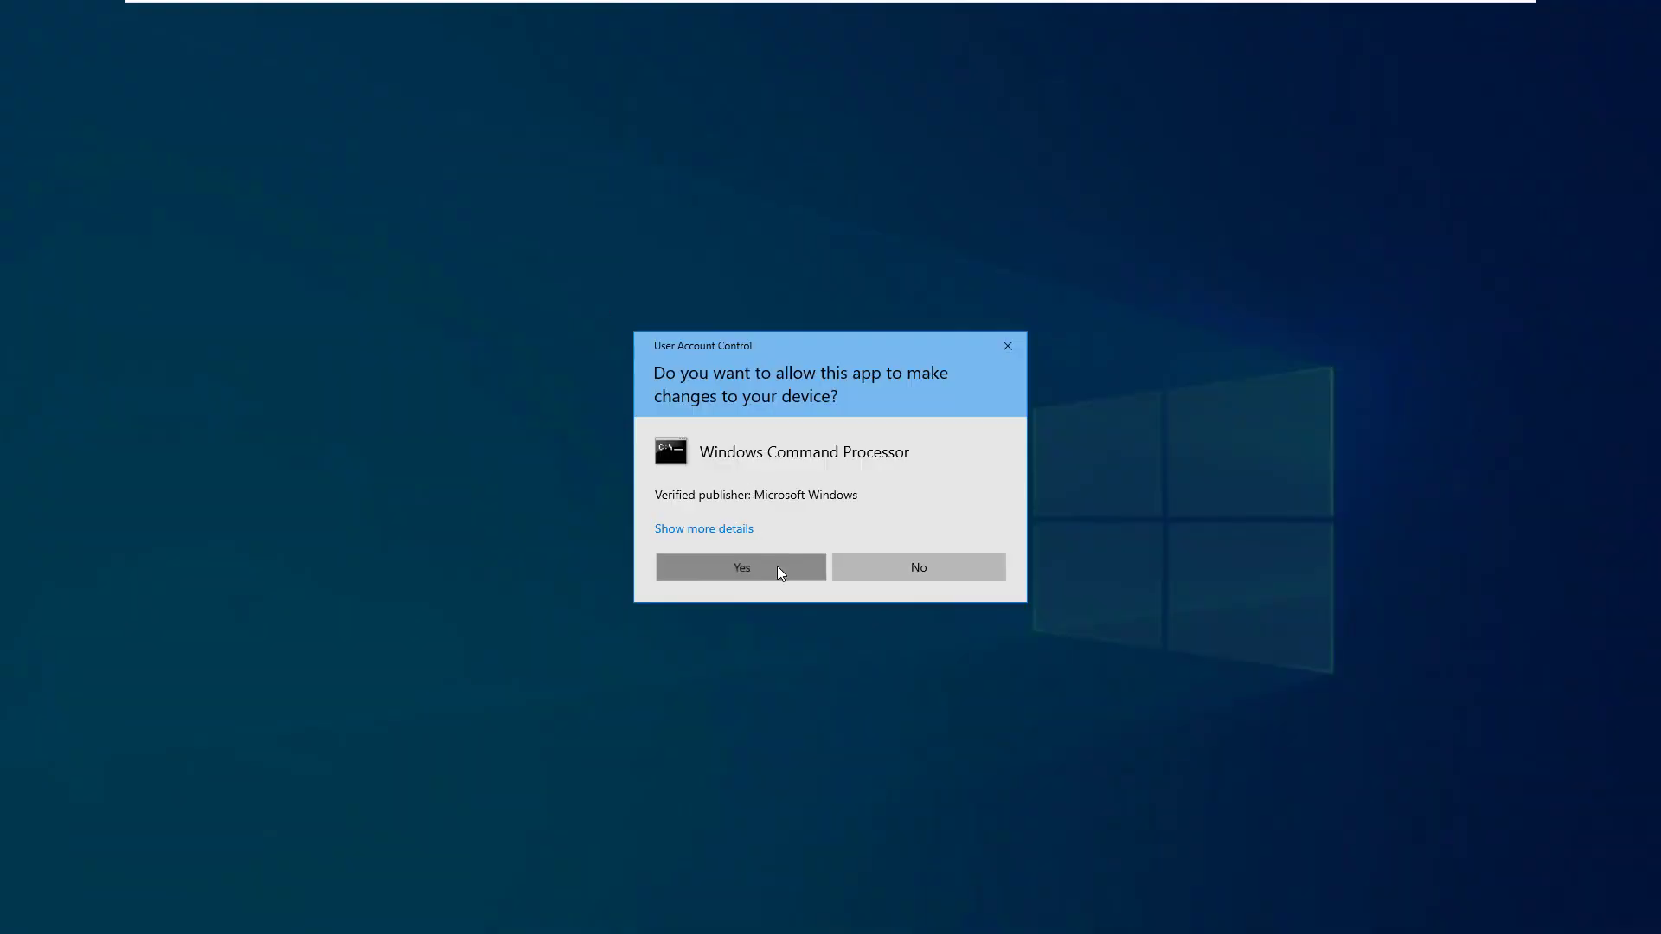
- Approve UAC, then run netsh int ip reset, netsh winsock reset and ipconfig /flushdns
click(778, 568)
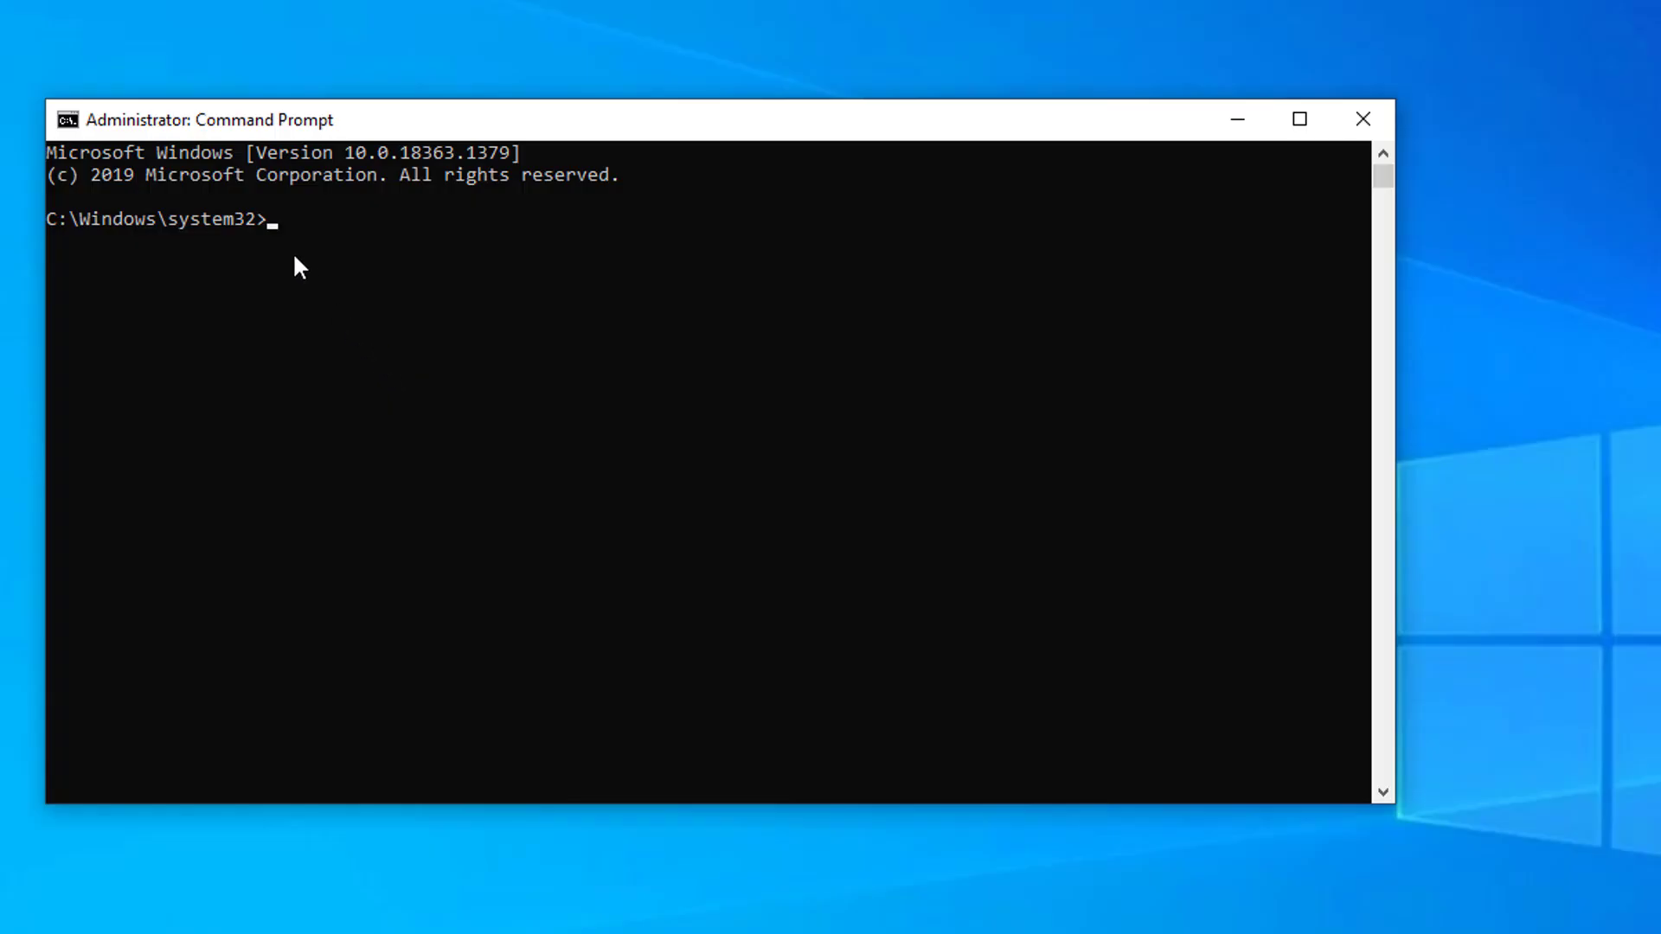
text(netsh int ip reset c:esetlog.txt)
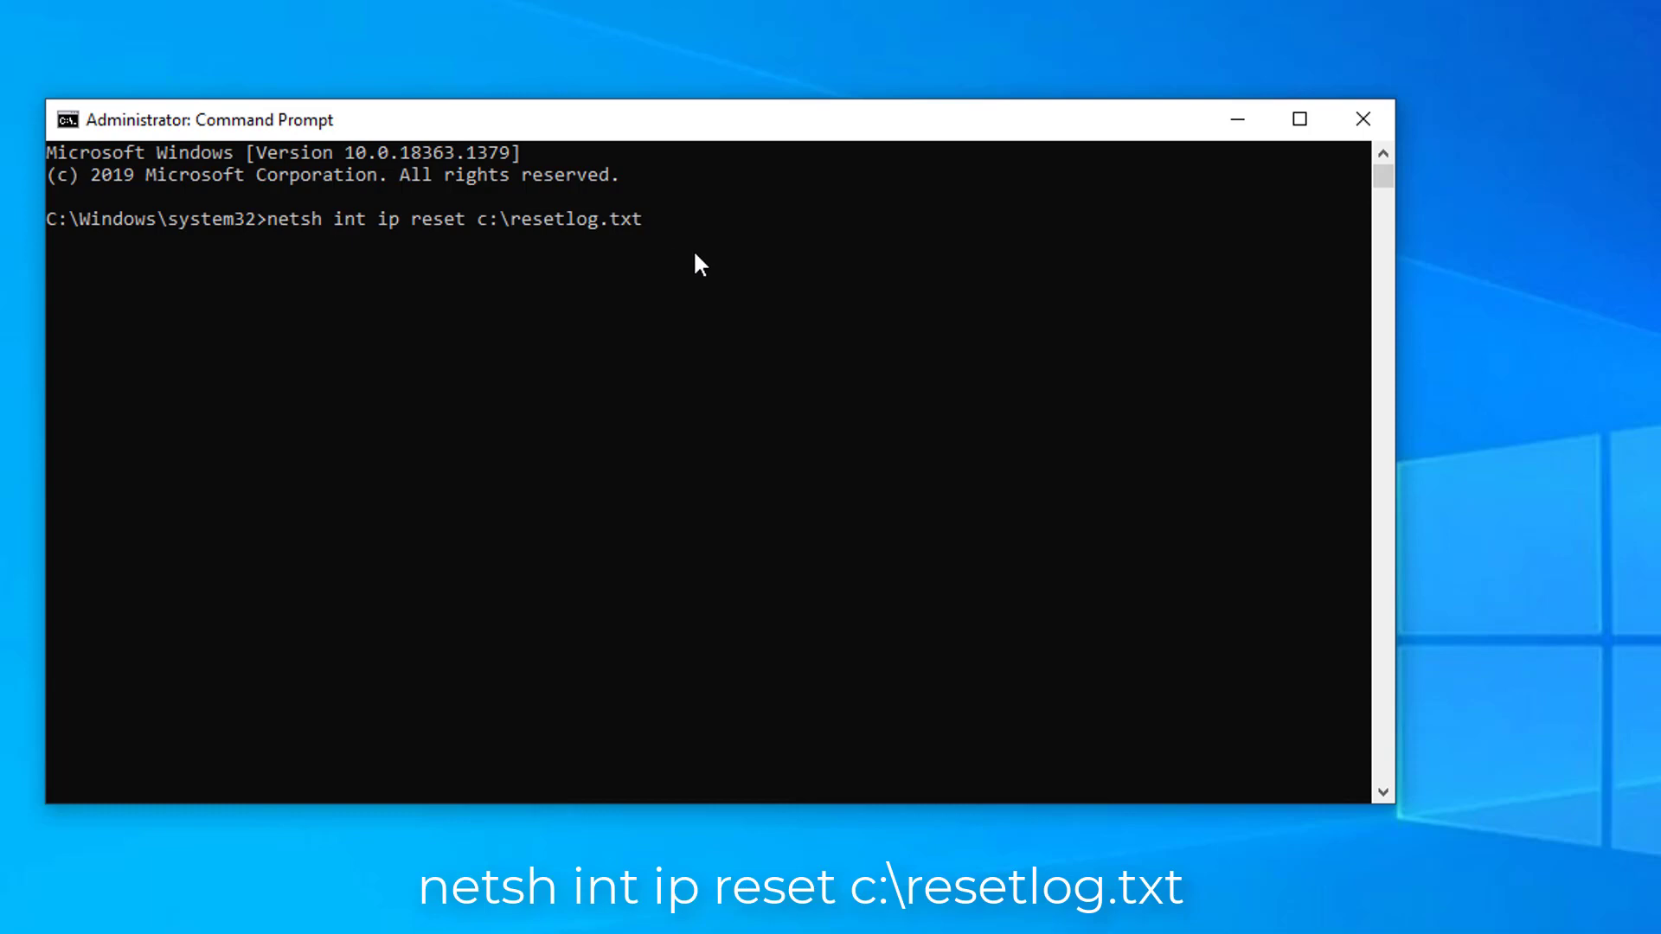
key(Return)
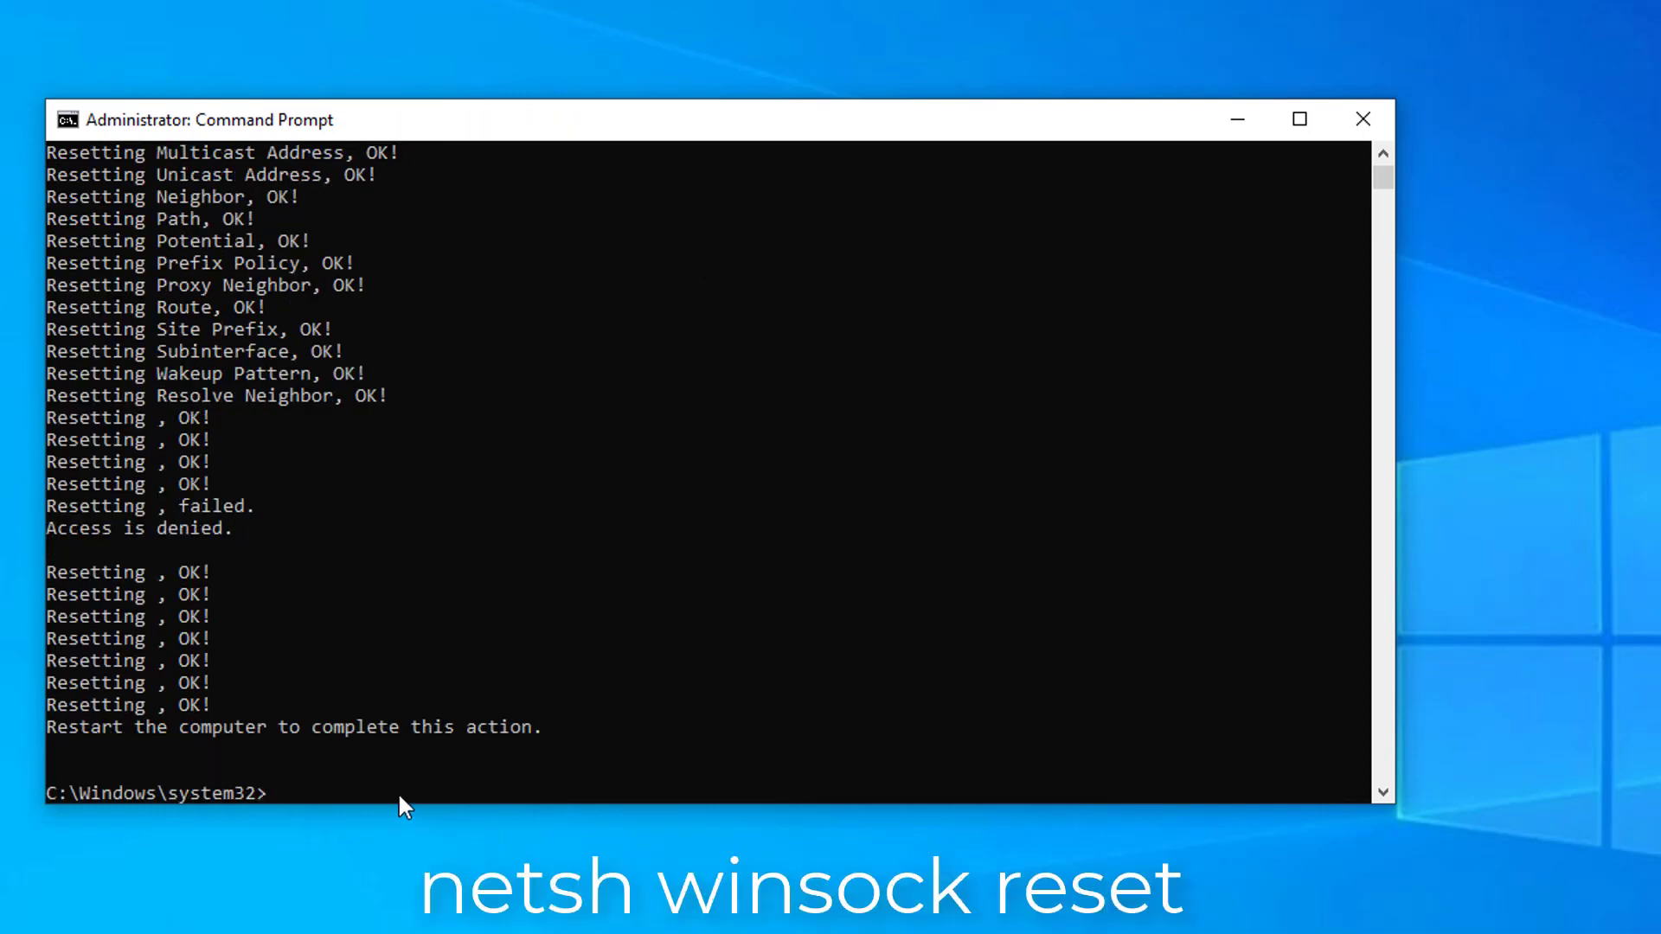
text(netsh winsock reset)
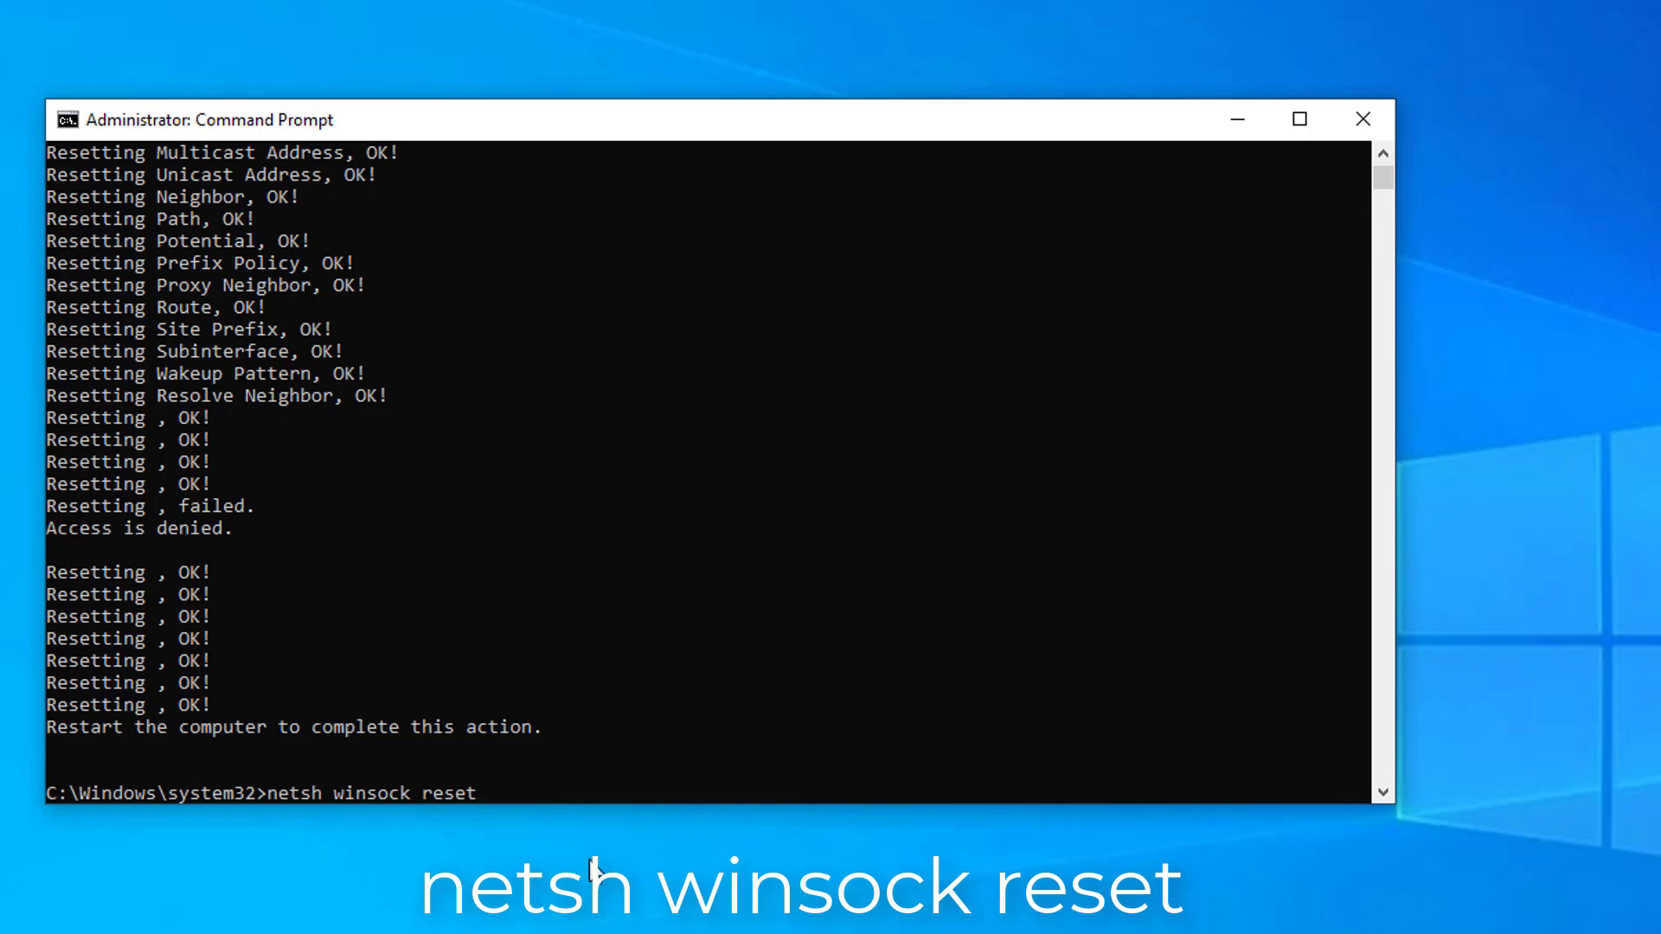
key(Return)
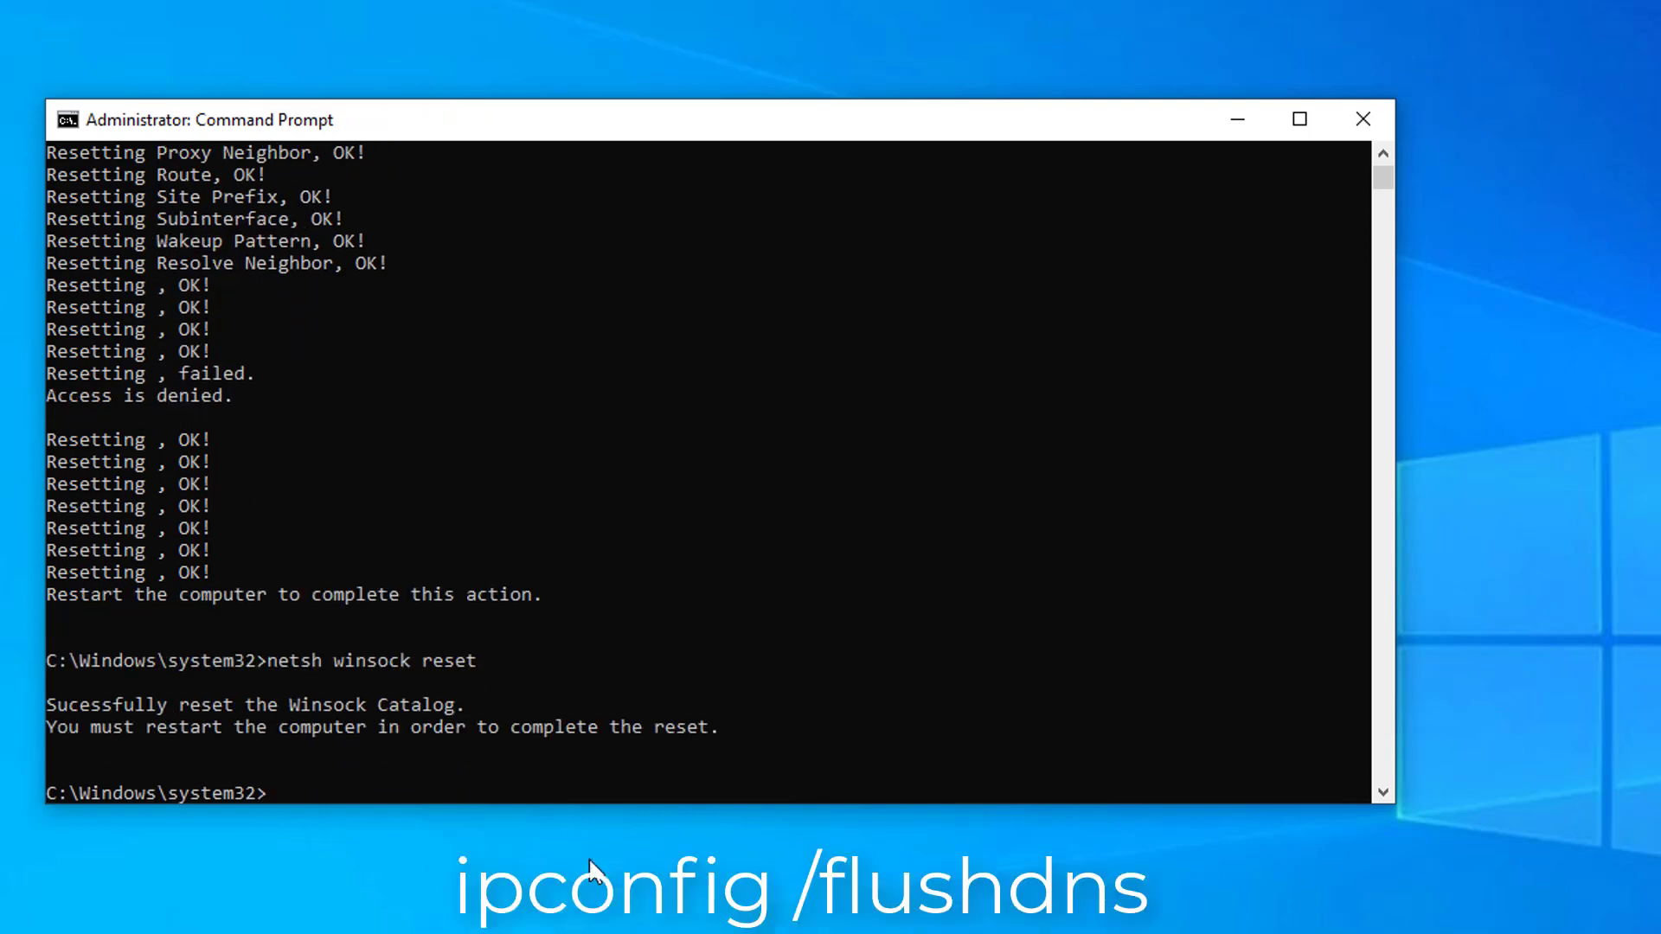
text(ipconfig /flushdns)
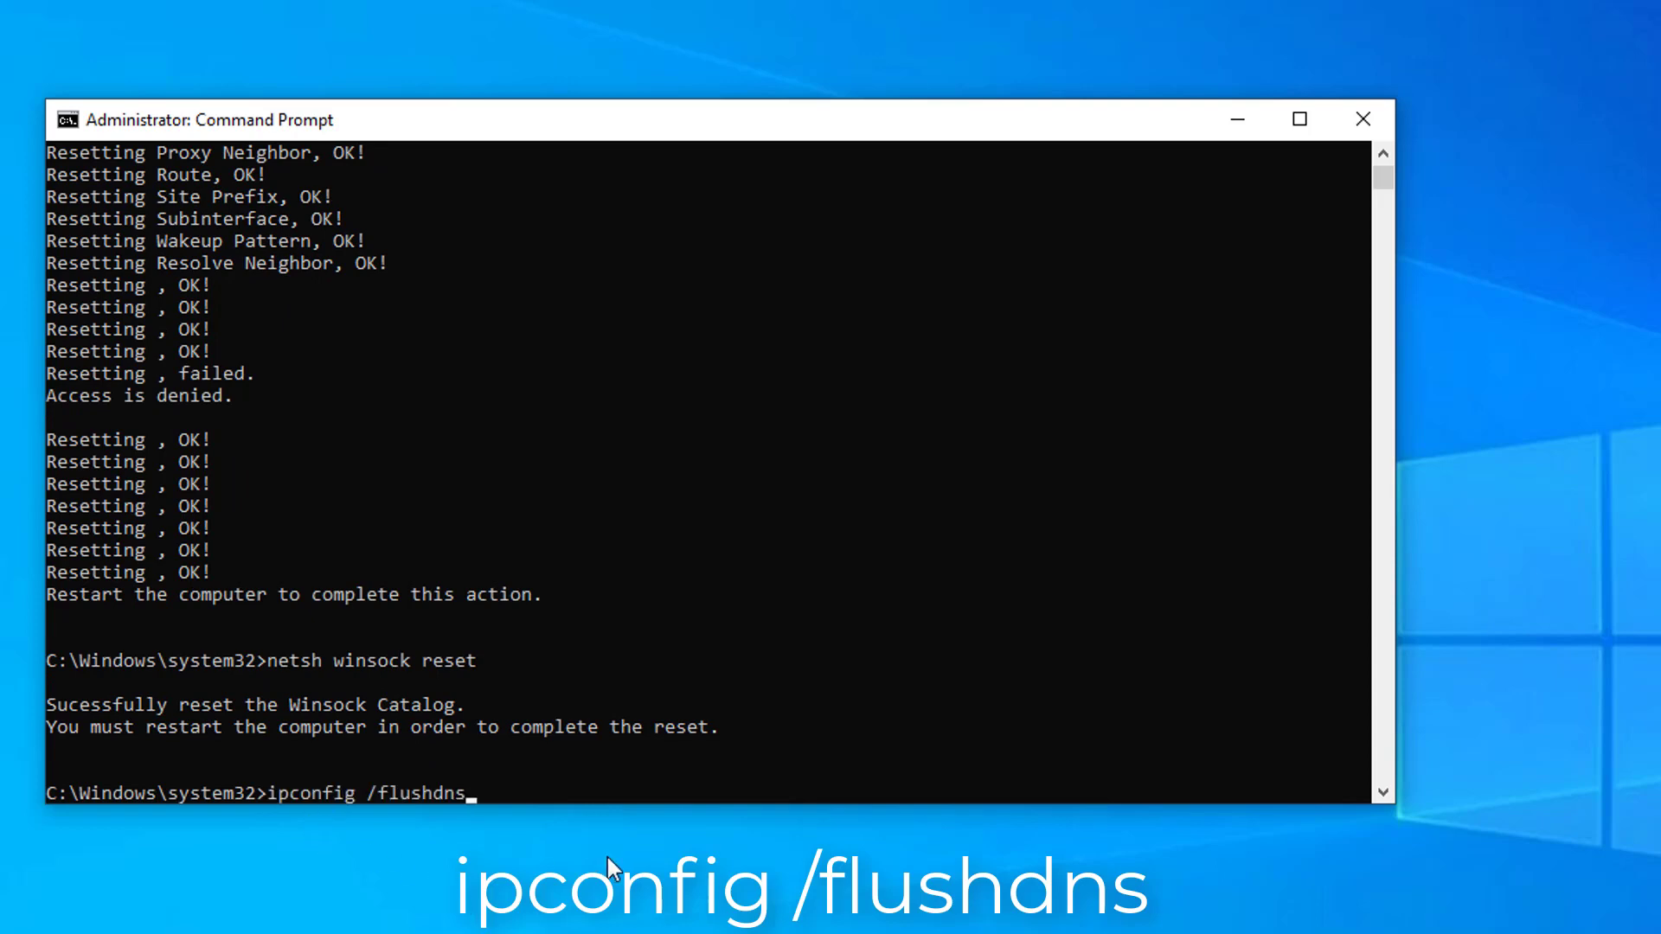
key(Return)
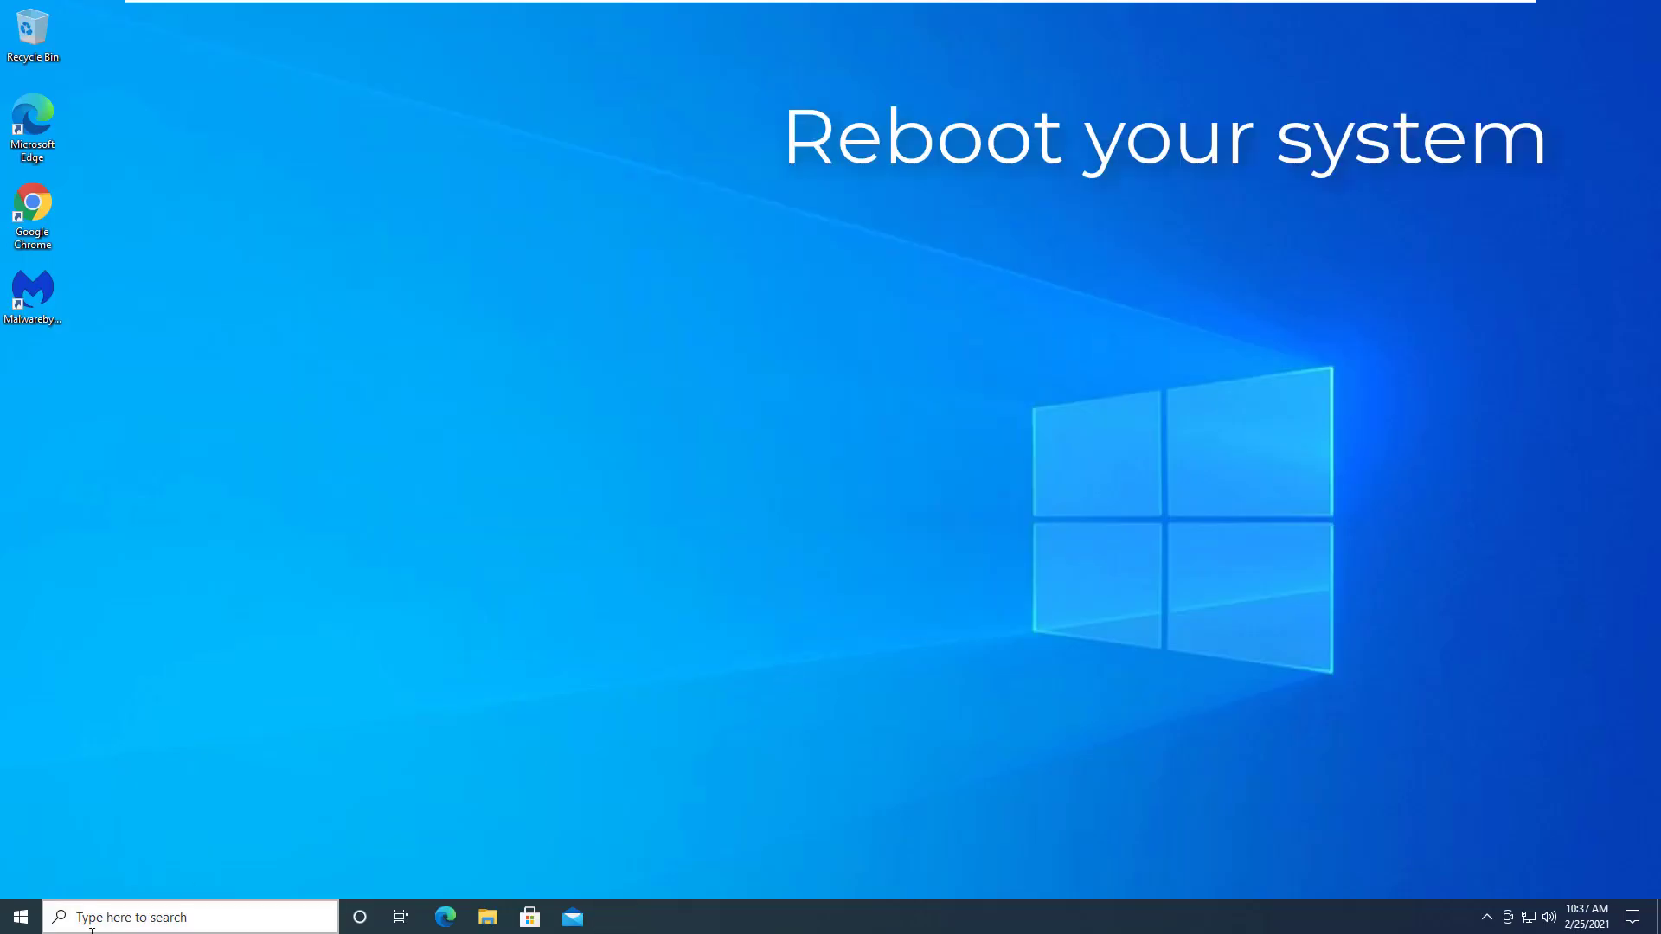
- Restart the computer from the Start menu's power options
click(21, 918)
click(21, 879)
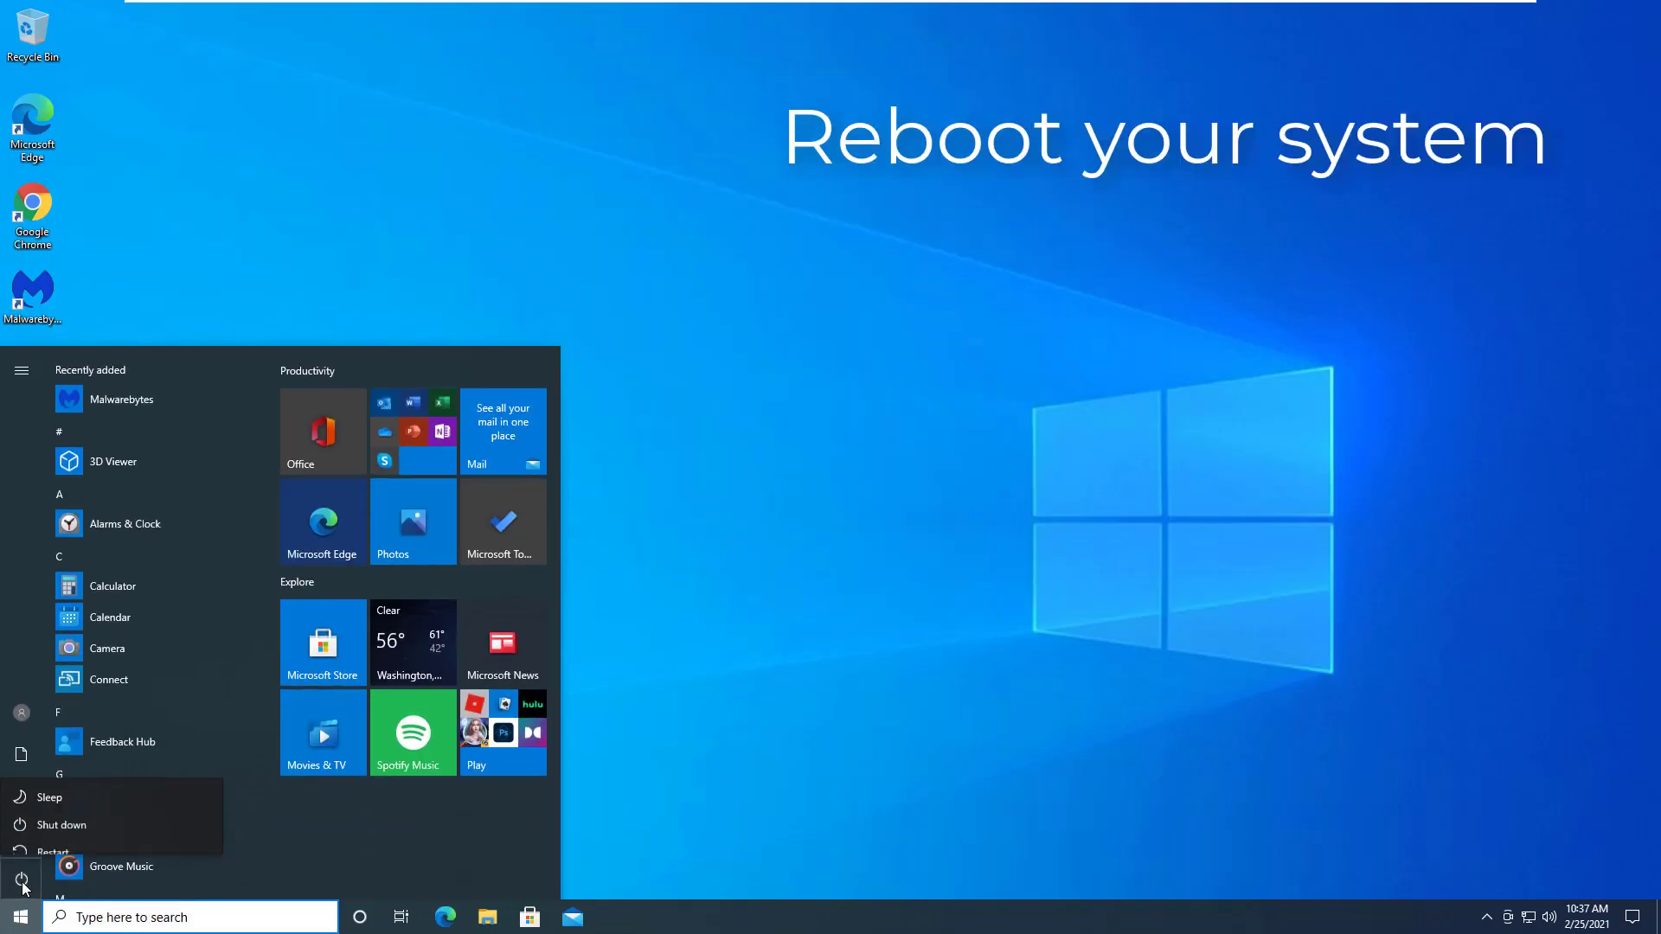
click(61, 837)
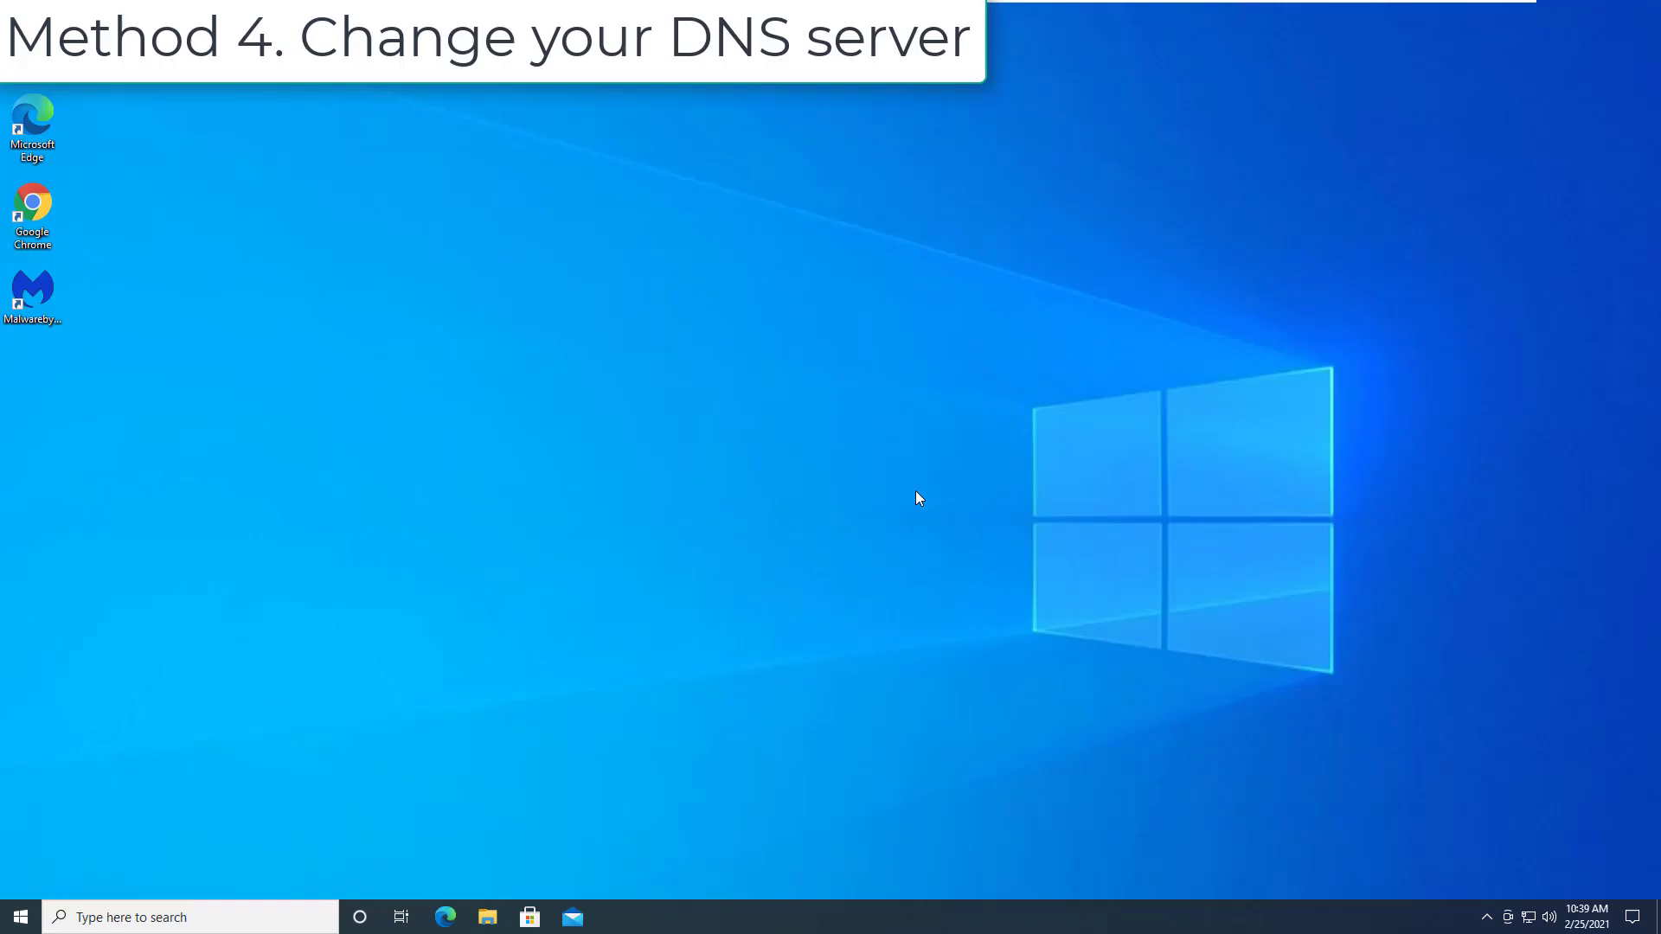
- Reach Control Panel's Network and Sharing Center through search
click(130, 917)
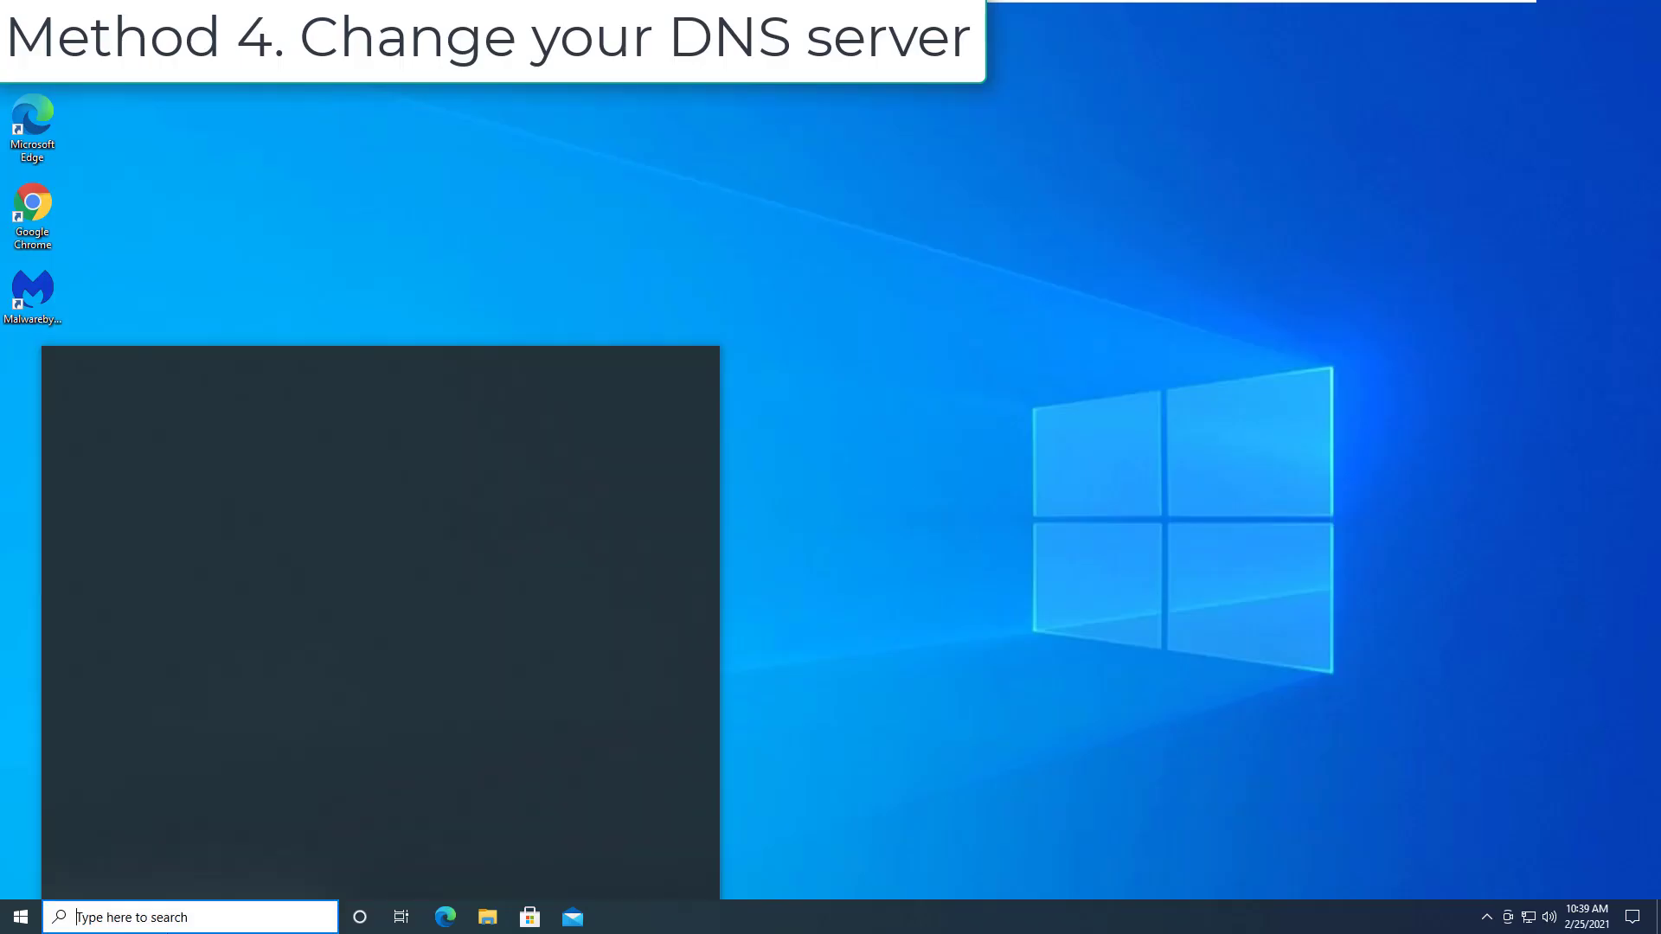
text(control pa)
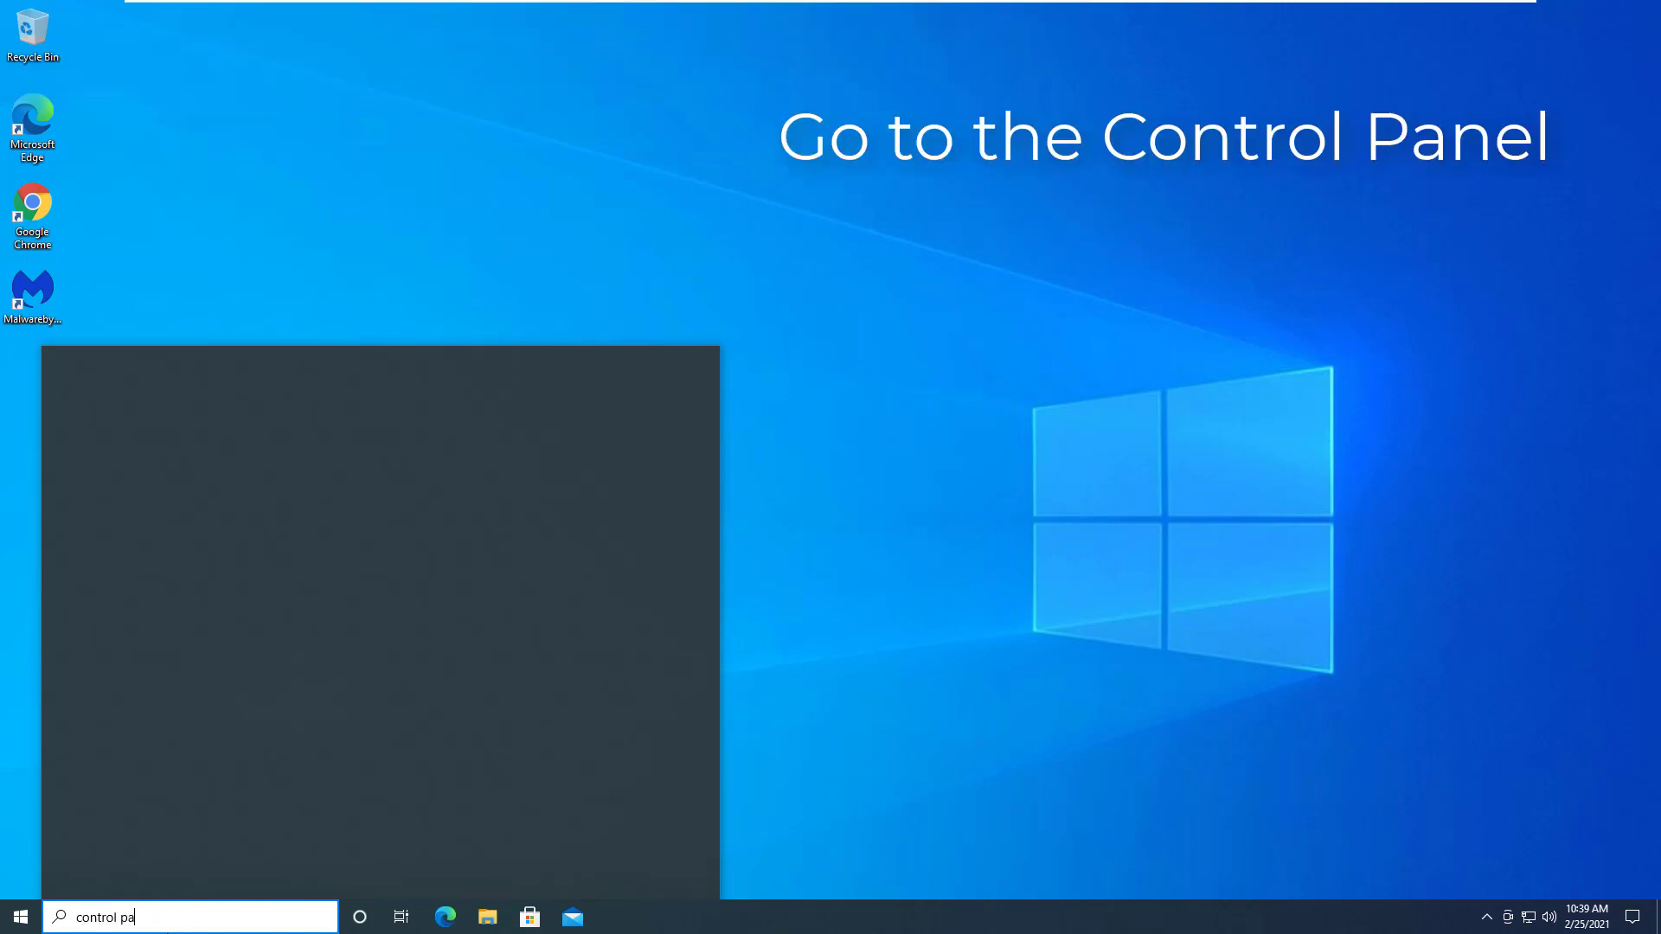
text(nel)
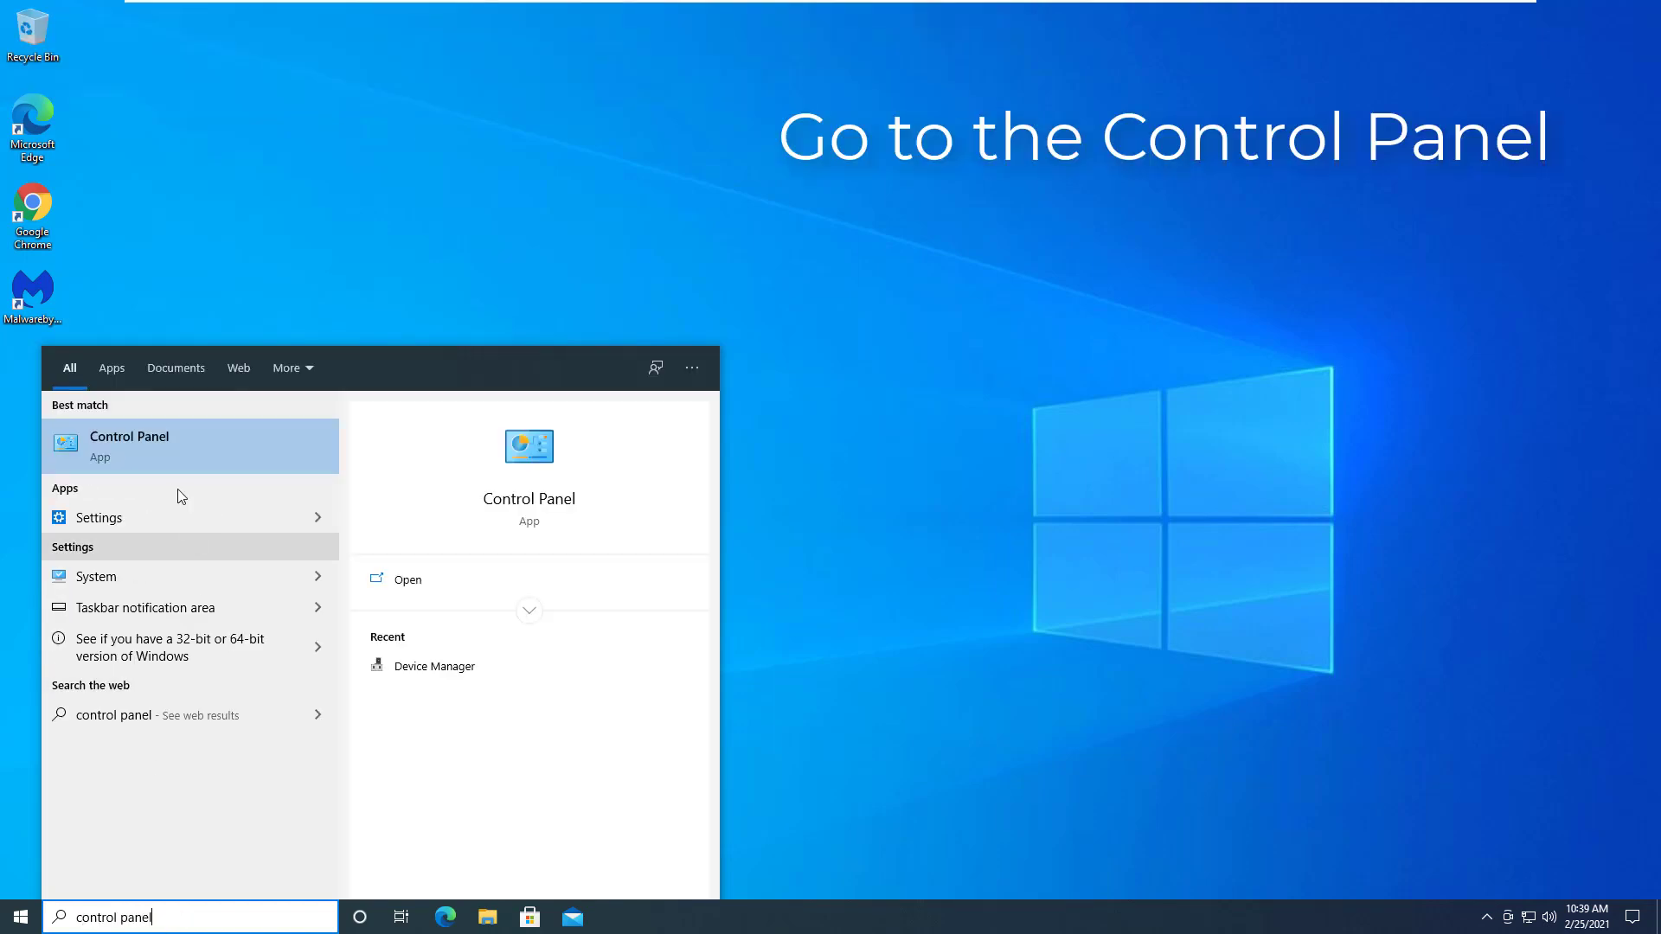
click(188, 449)
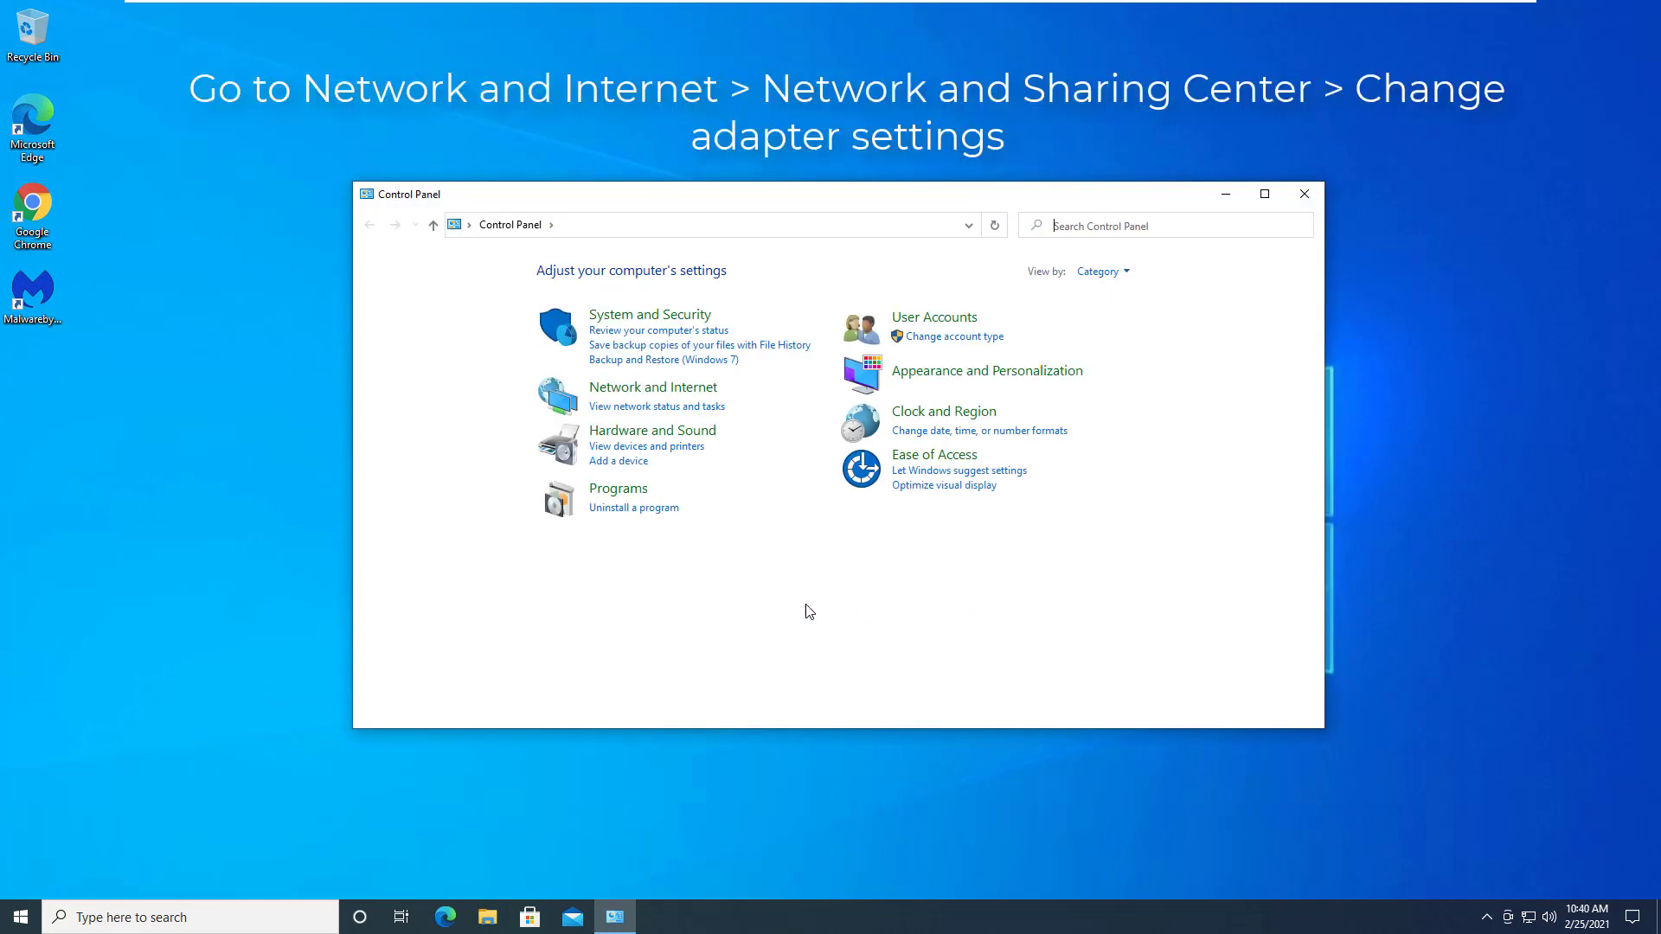
click(667, 387)
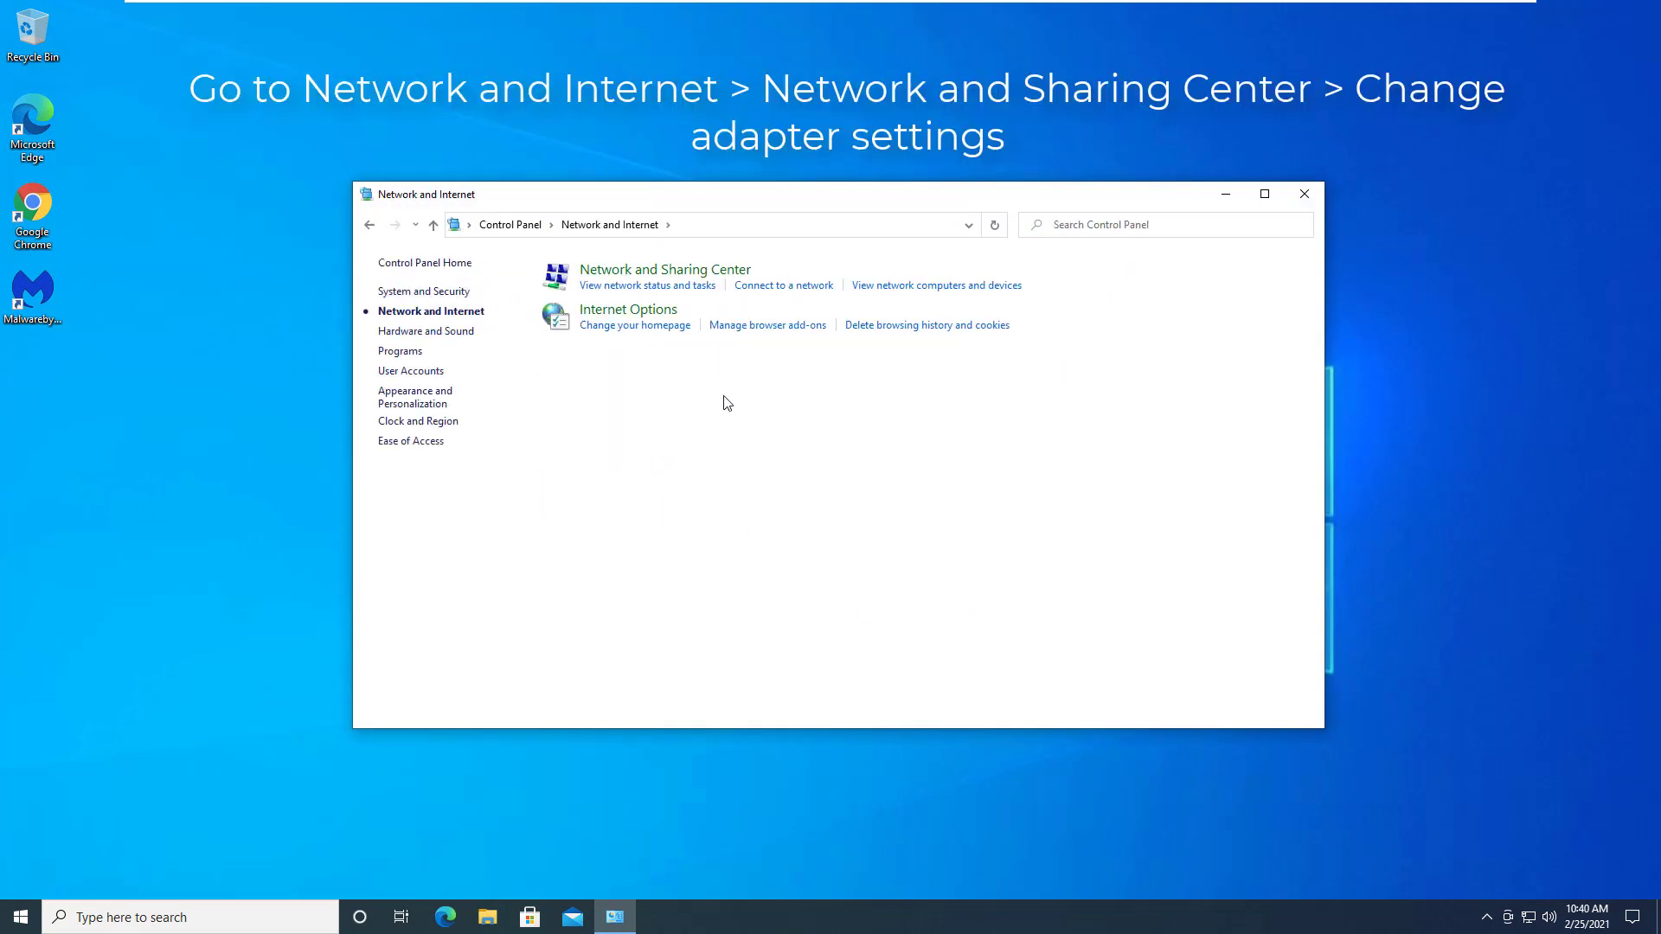
click(646, 273)
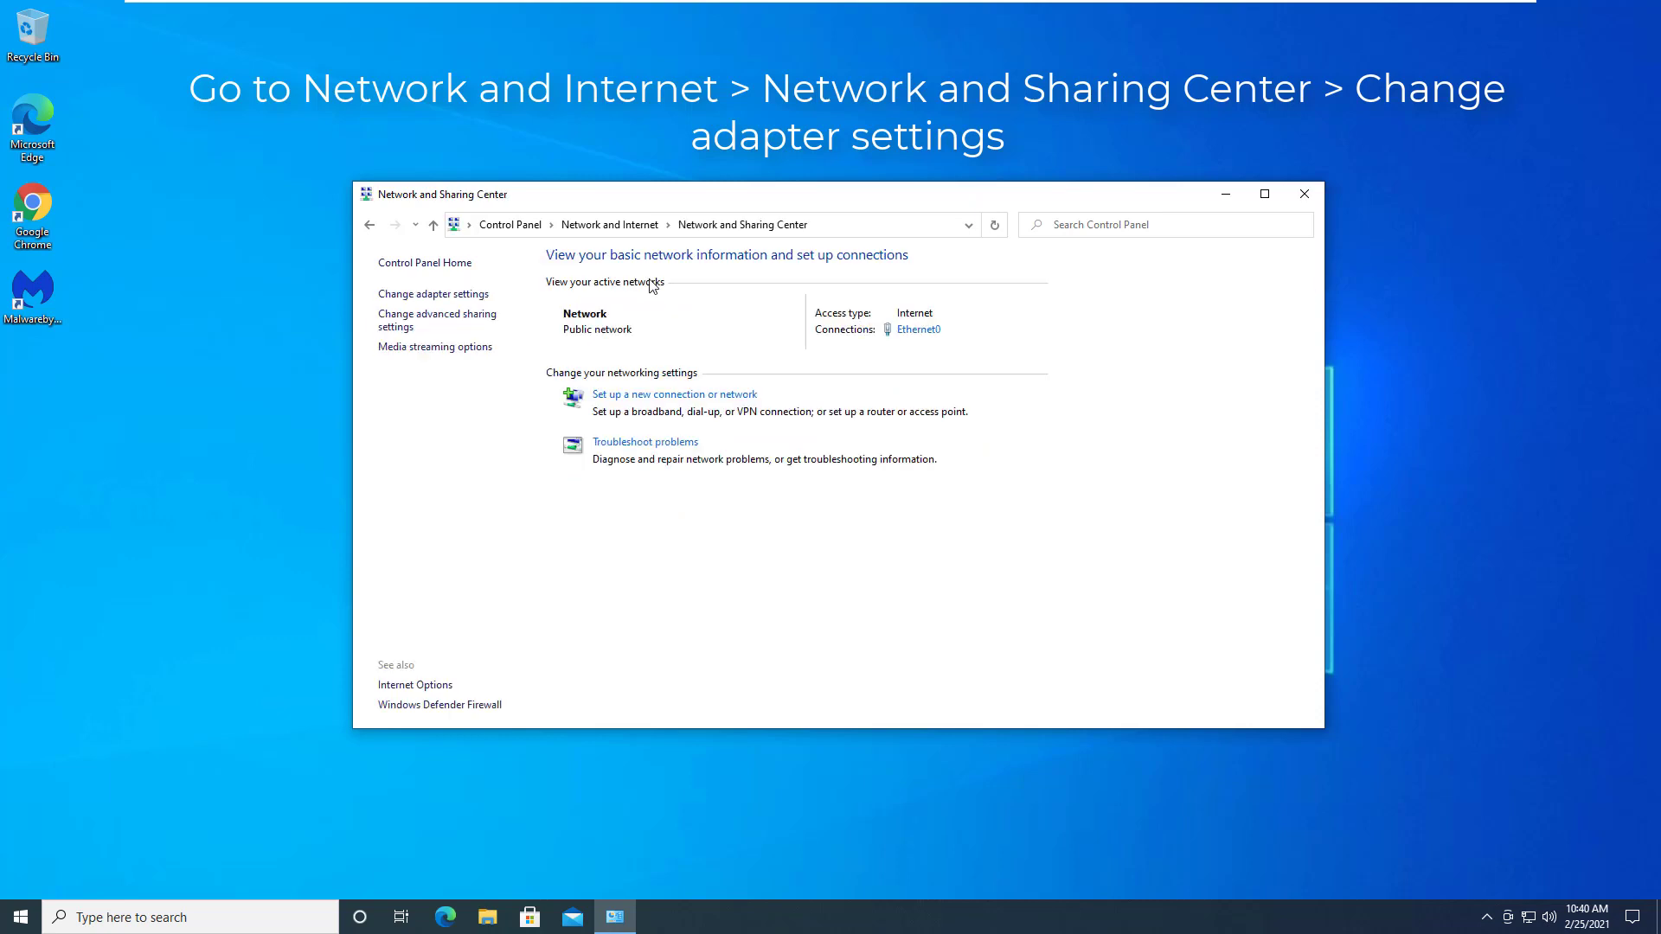
- Open the Ethernet0 adapter's properties from the adapter connections list
click(462, 297)
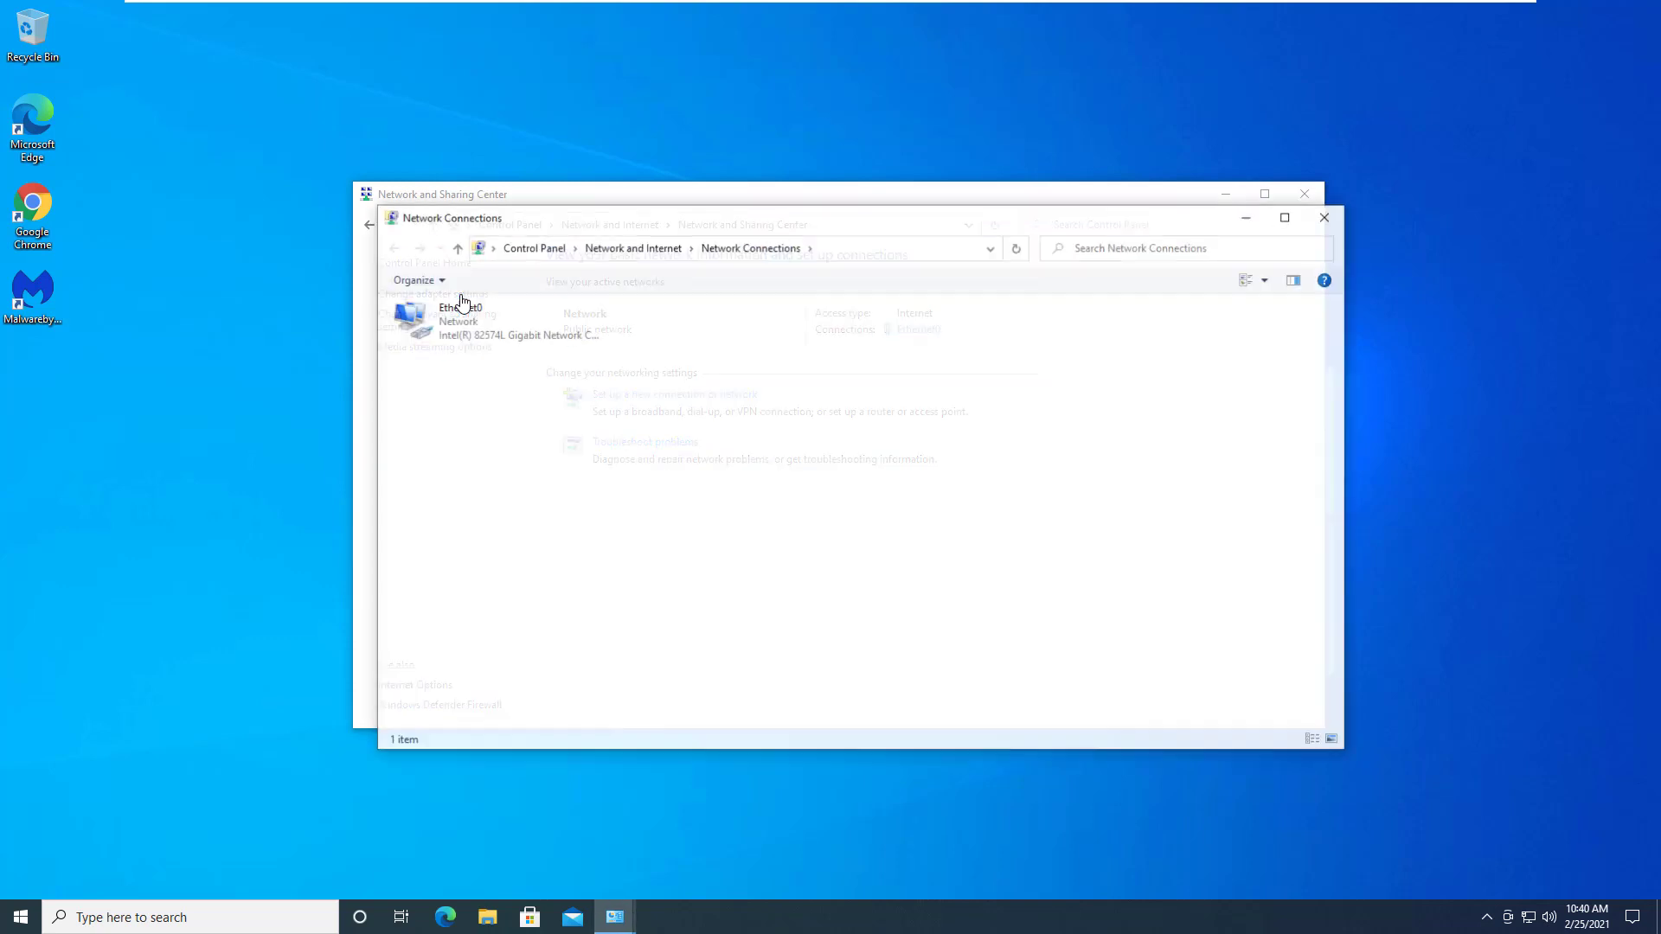
click(522, 332)
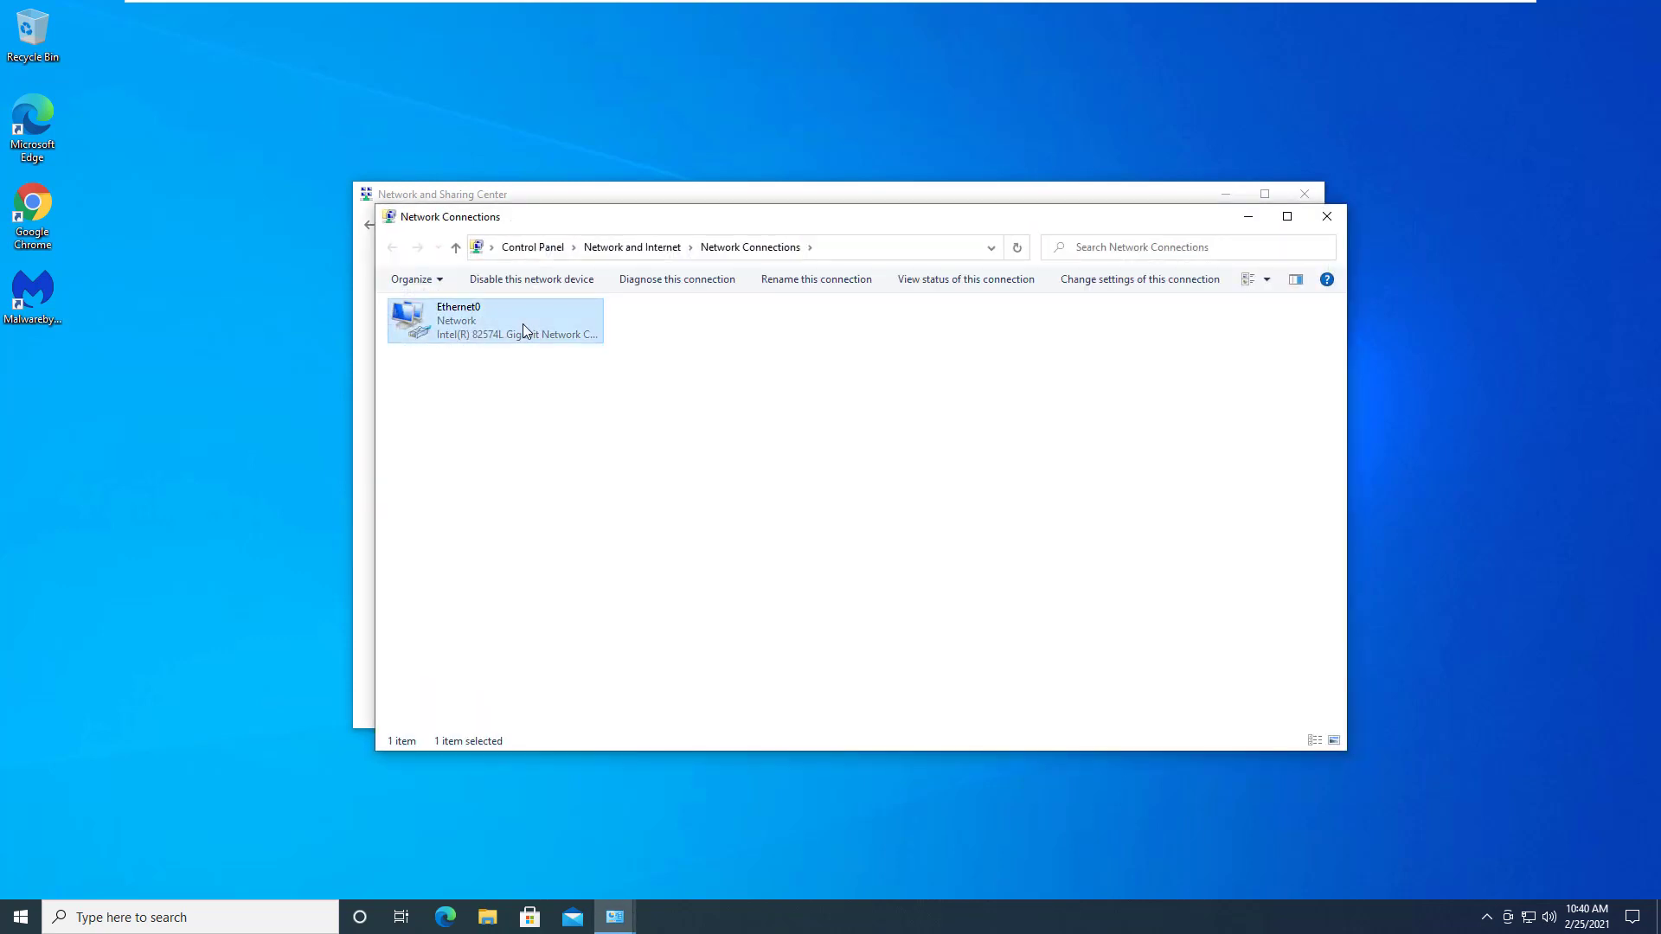
right_click(524, 323)
click(600, 483)
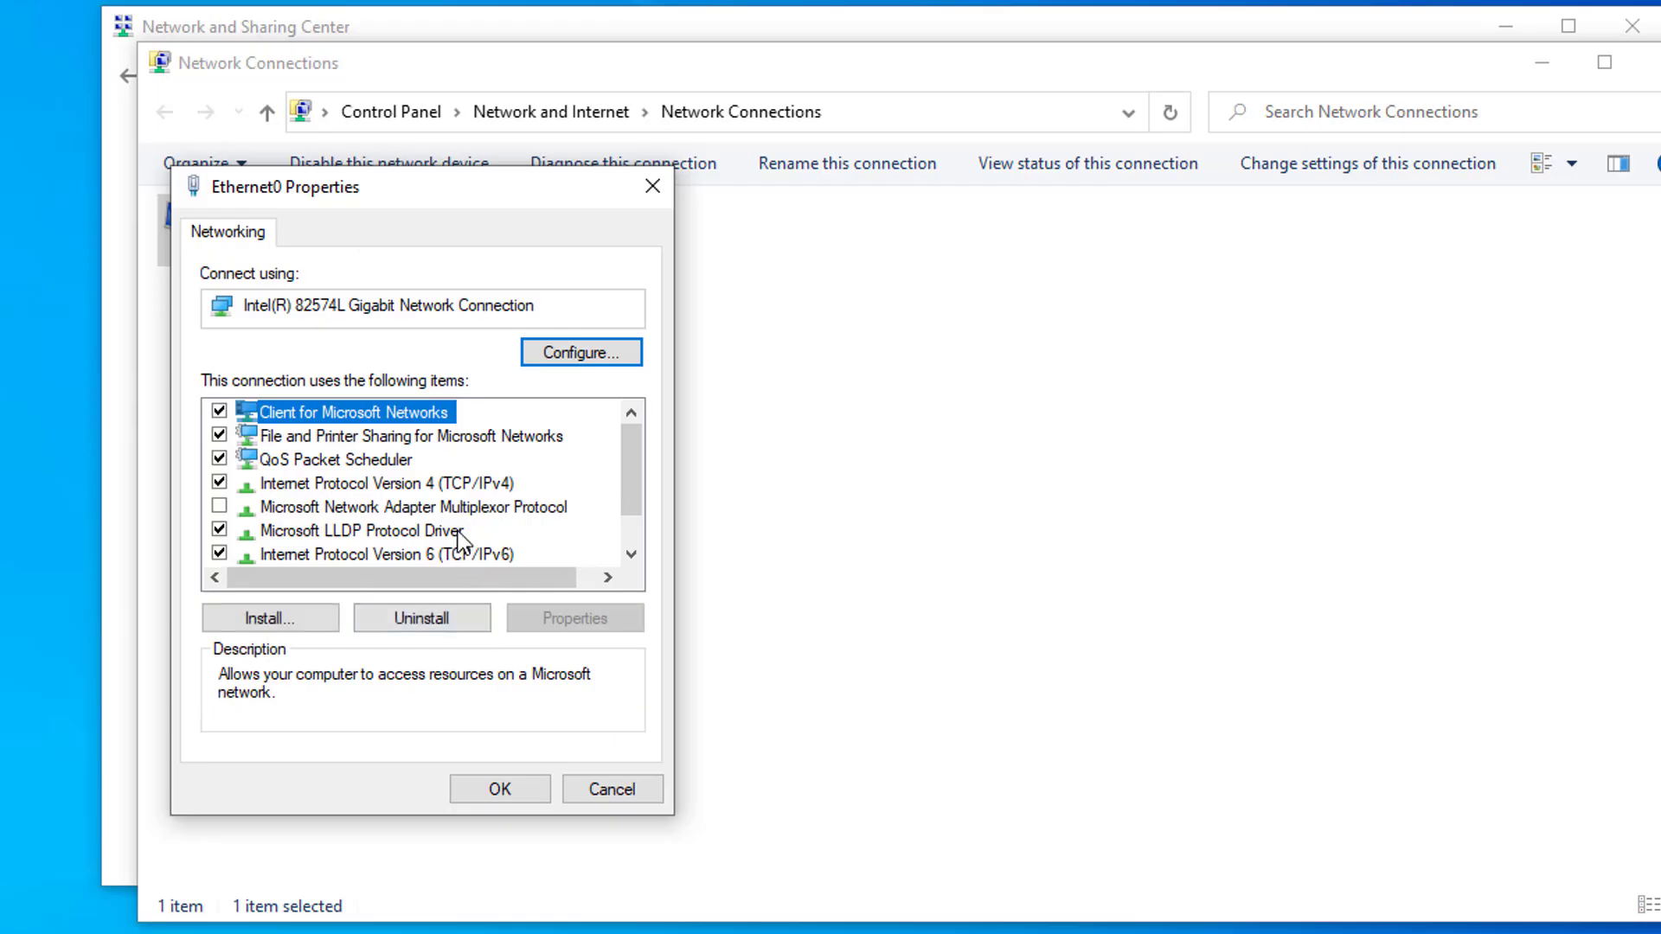
- Enter DNS servers 8.8.8.8 and 8.8.4.4 in Ethernet0's IPv4 properties and confirm both dialogs
click(452, 481)
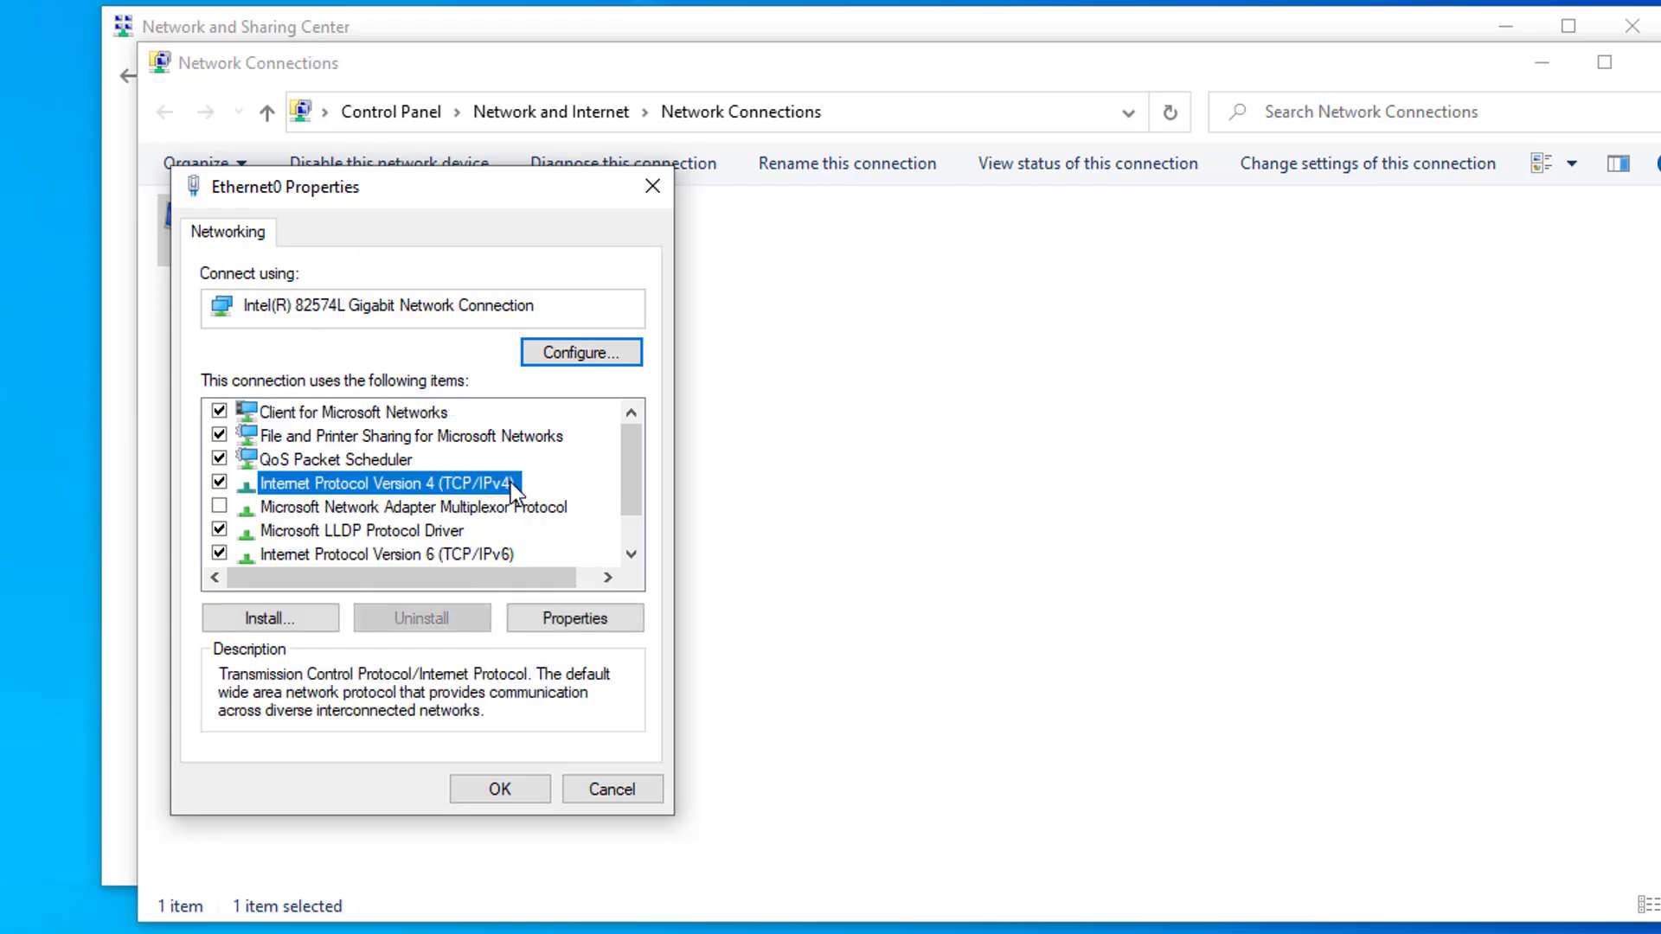
double_click(513, 484)
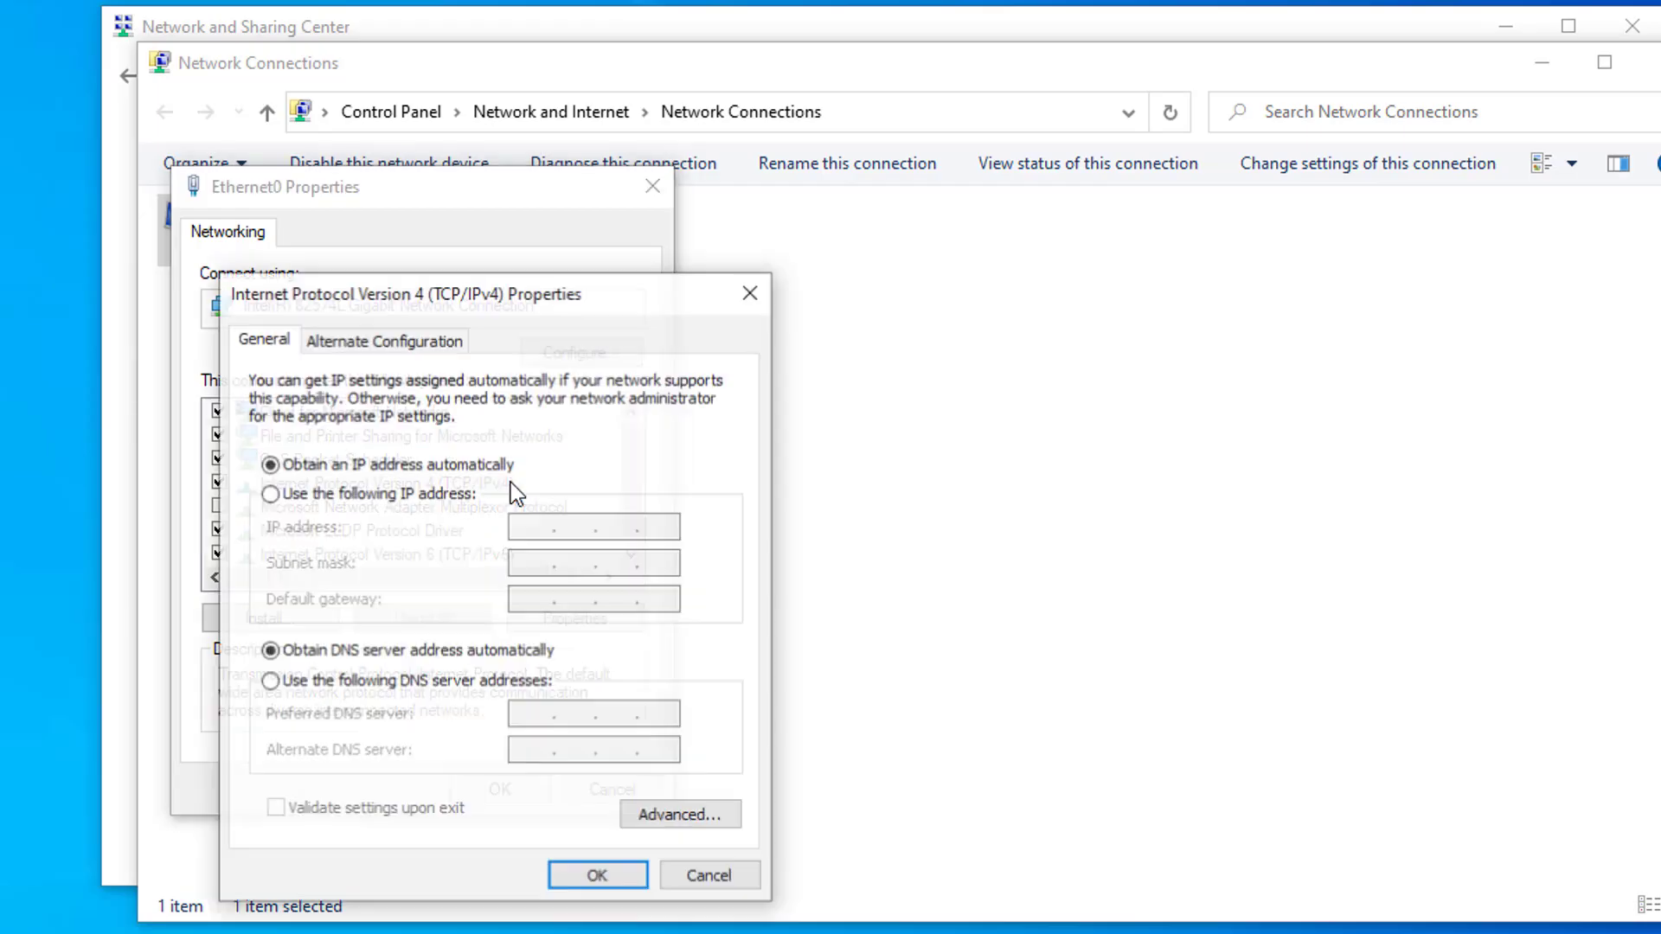
click(389, 680)
text(8)
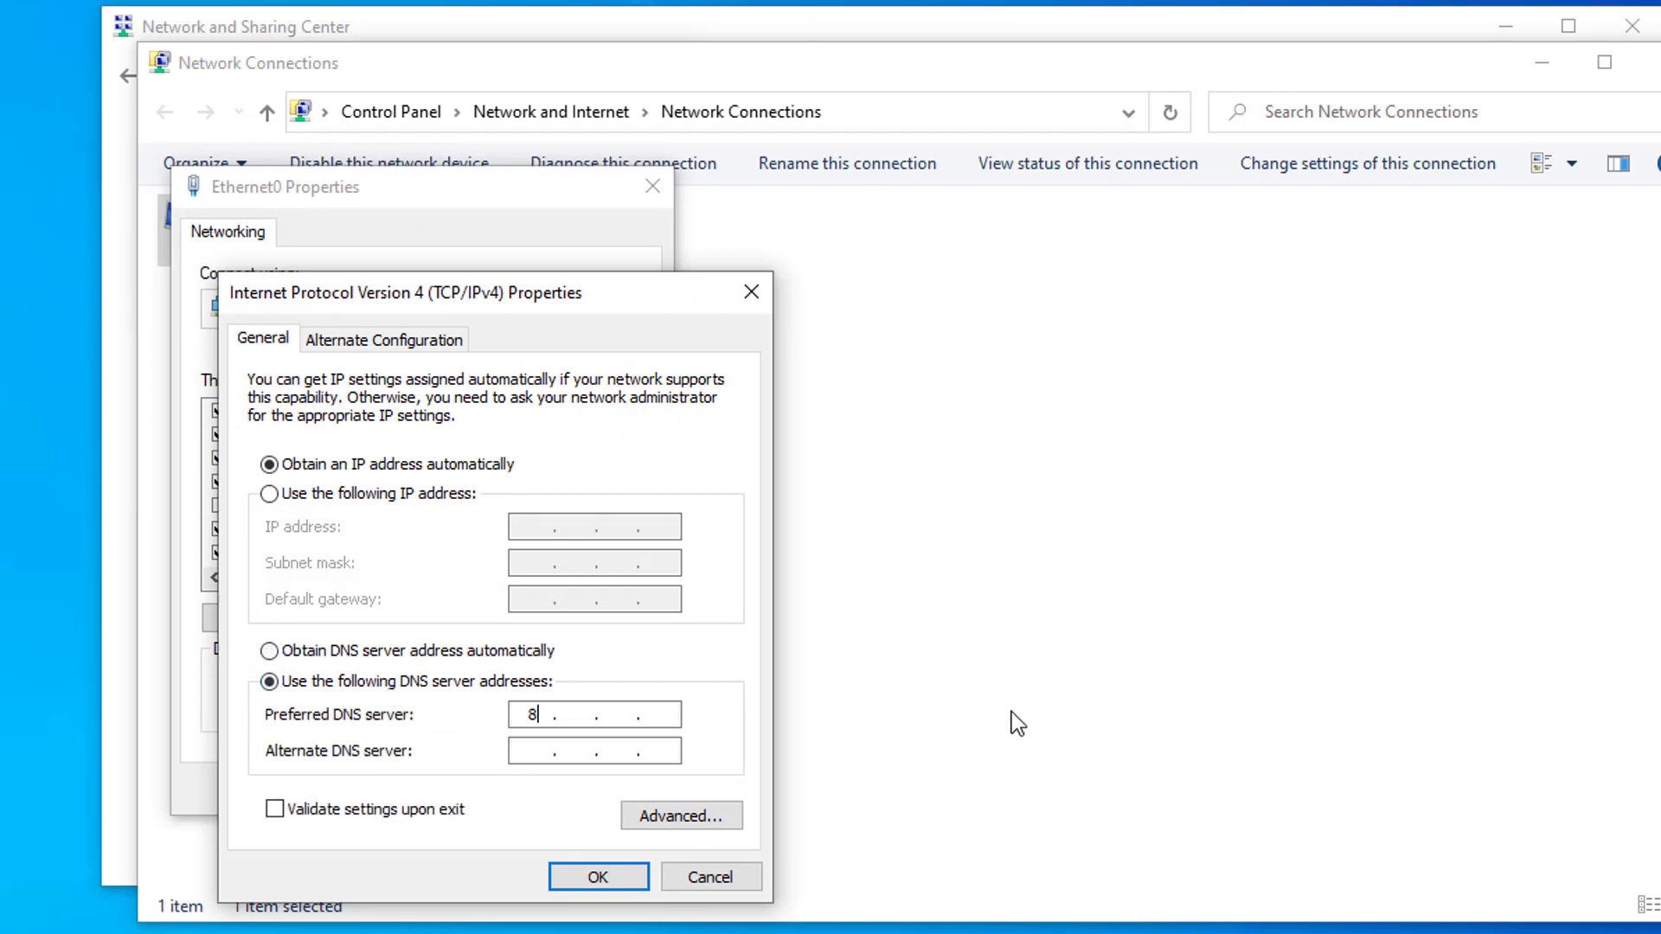
text(.8.8)
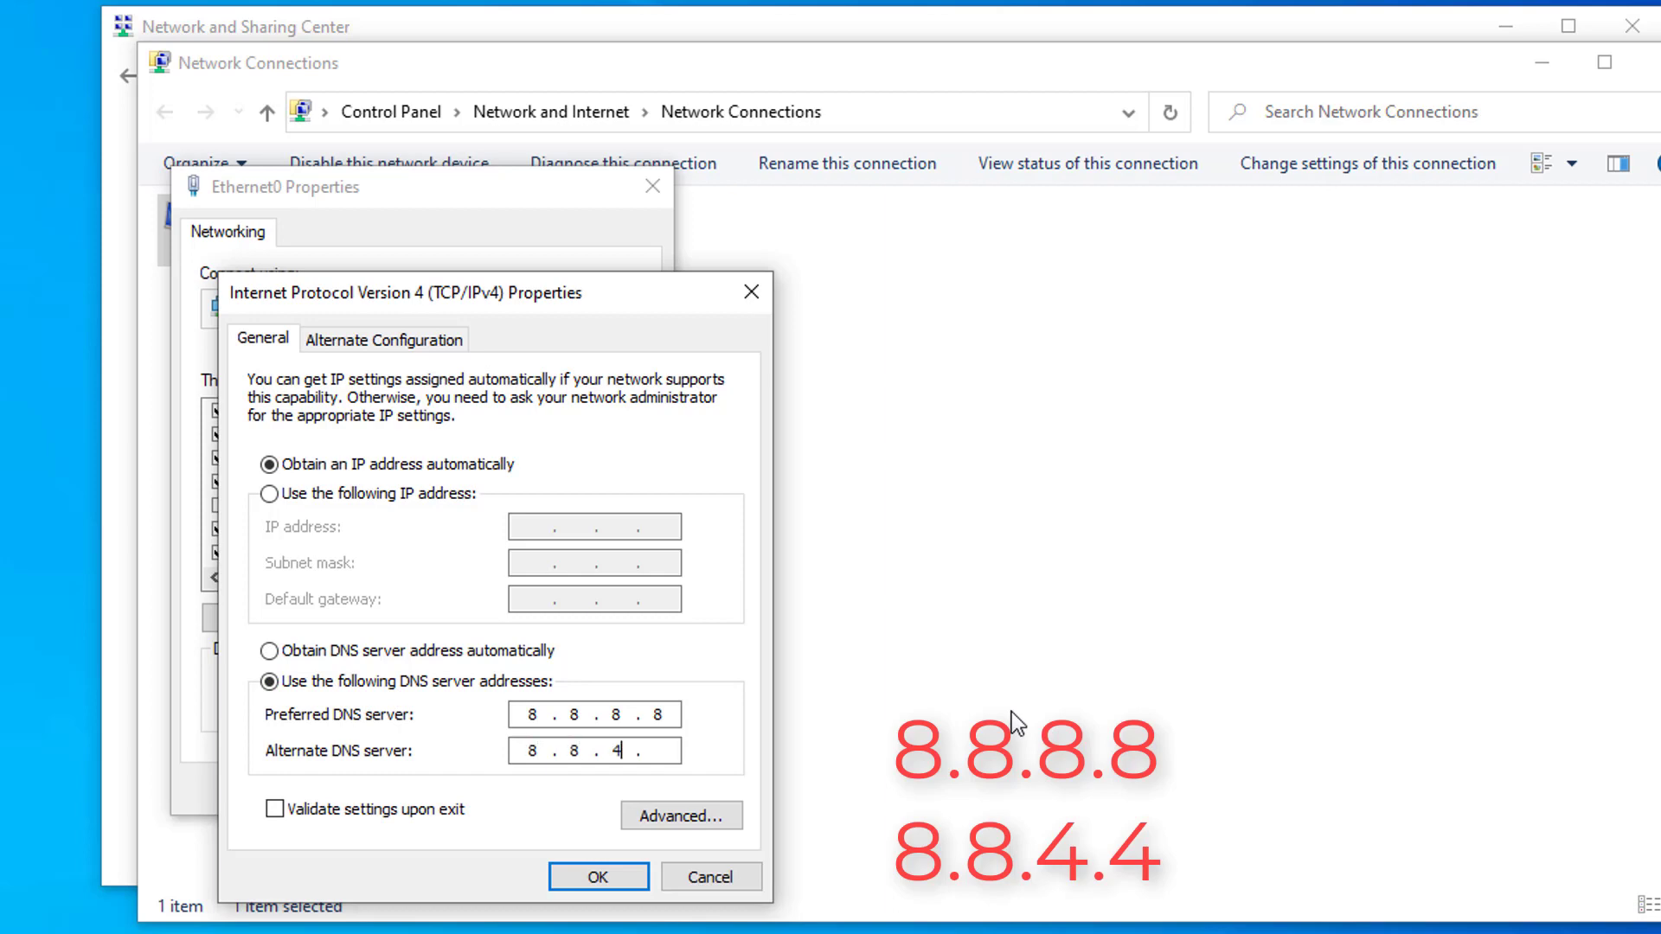
click(584, 878)
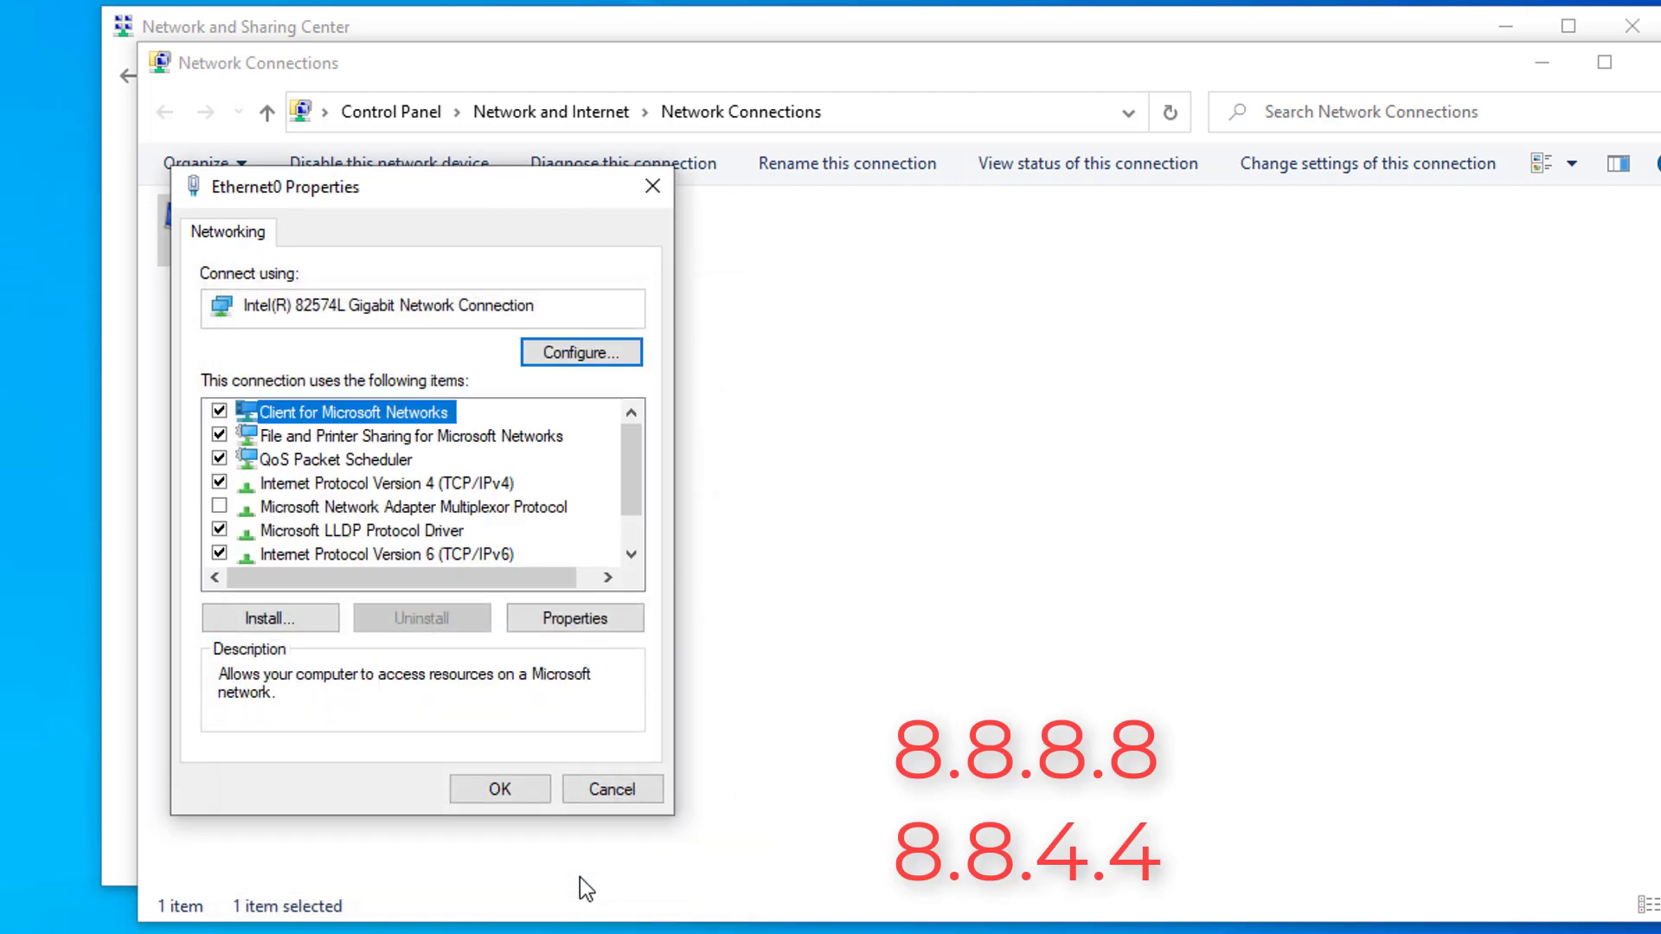
click(500, 790)
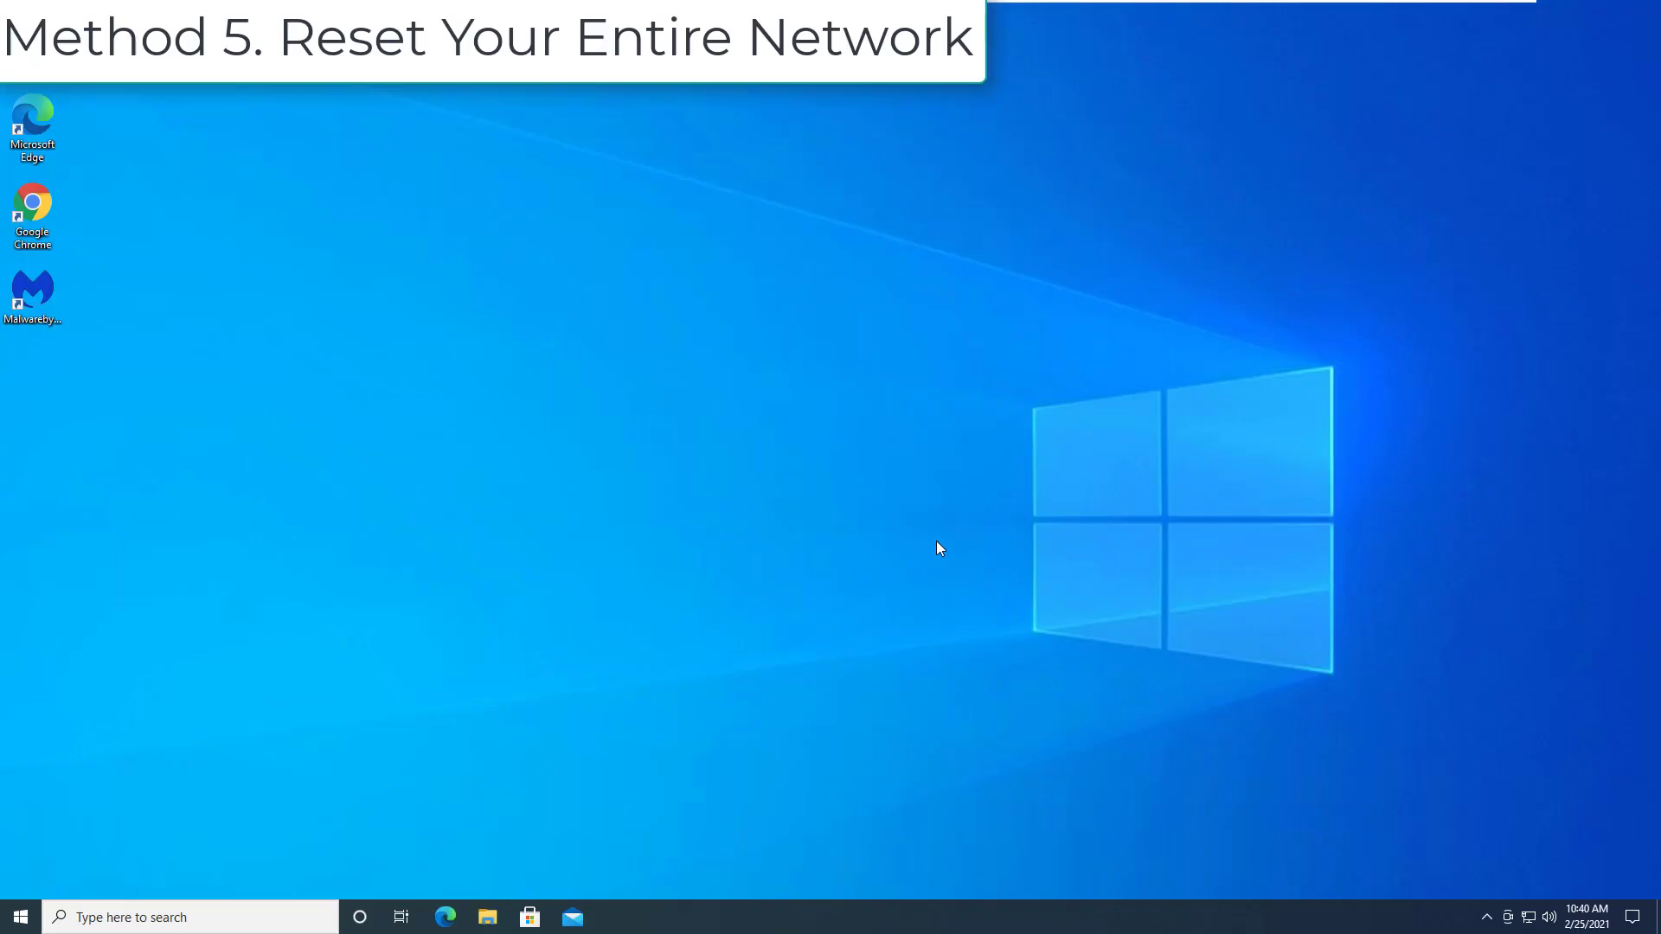
- Go to Network & Internet in Settings and bring up the Network reset page
click(21, 915)
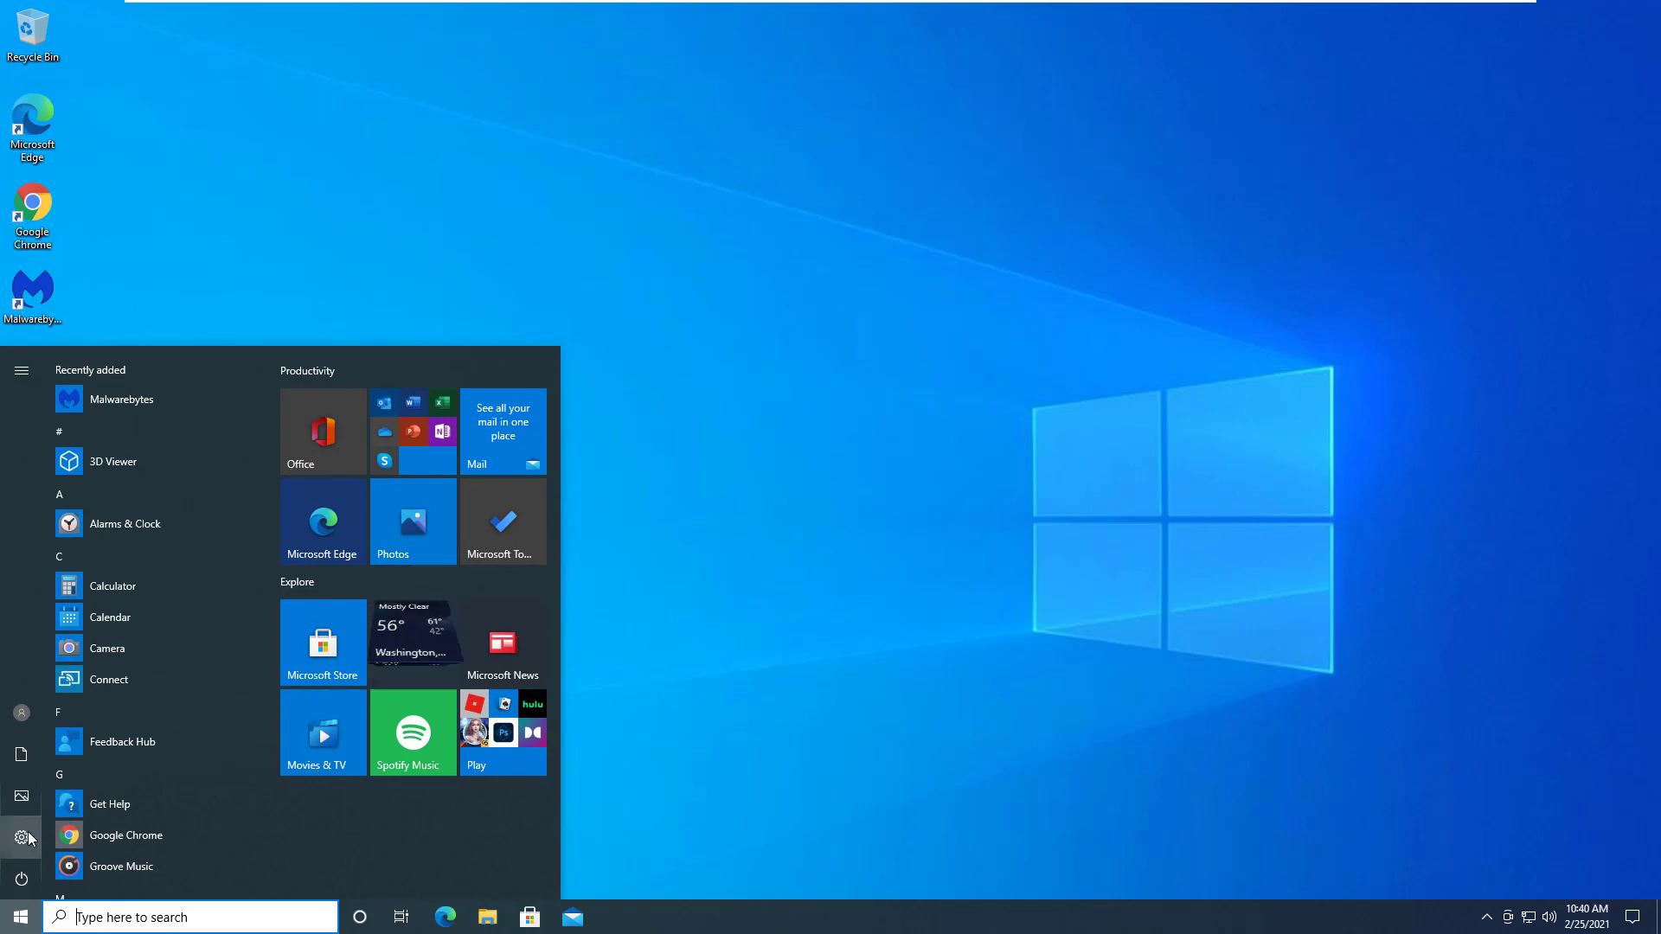
mouse_move(20, 795)
click(87, 840)
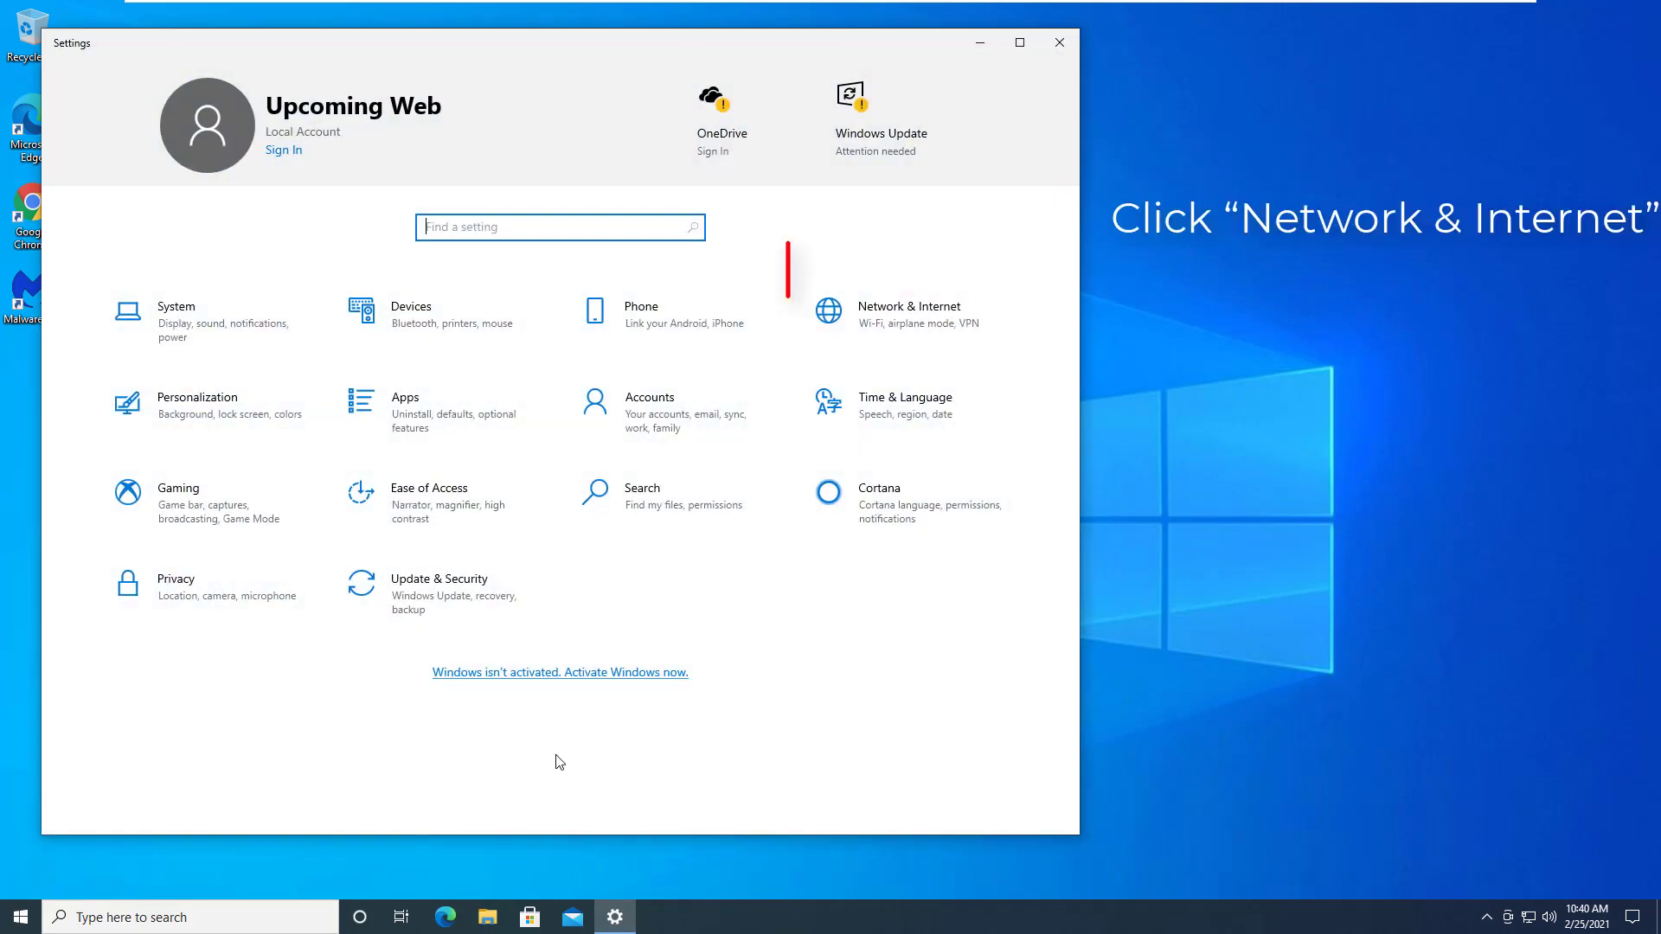
click(916, 313)
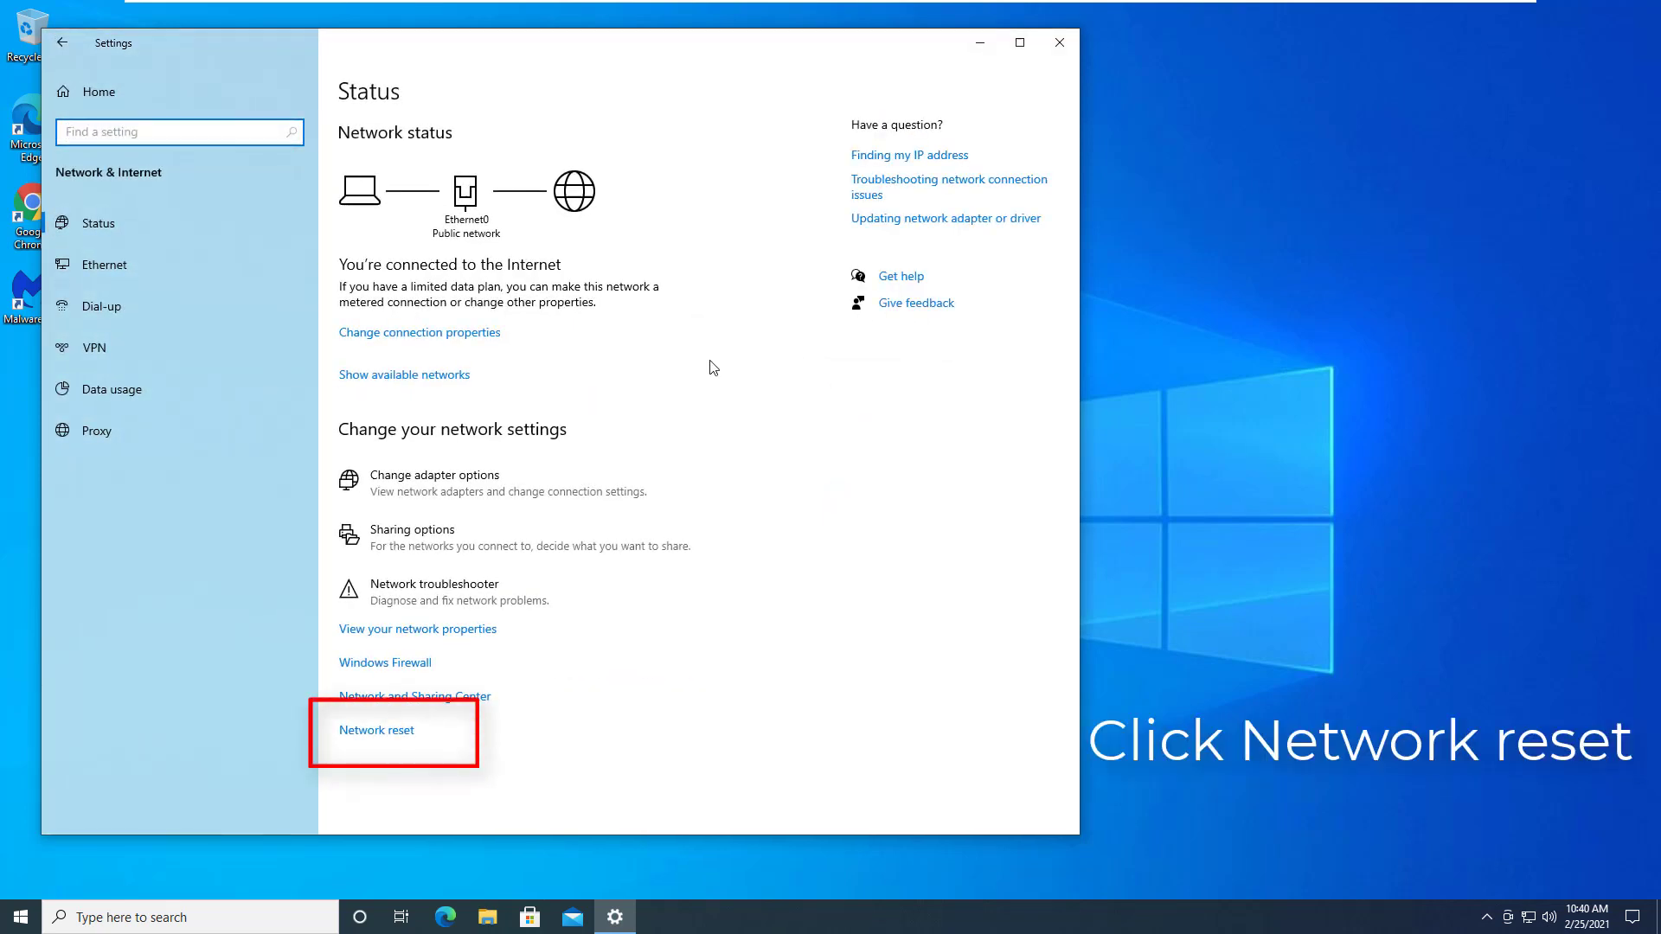
click(405, 744)
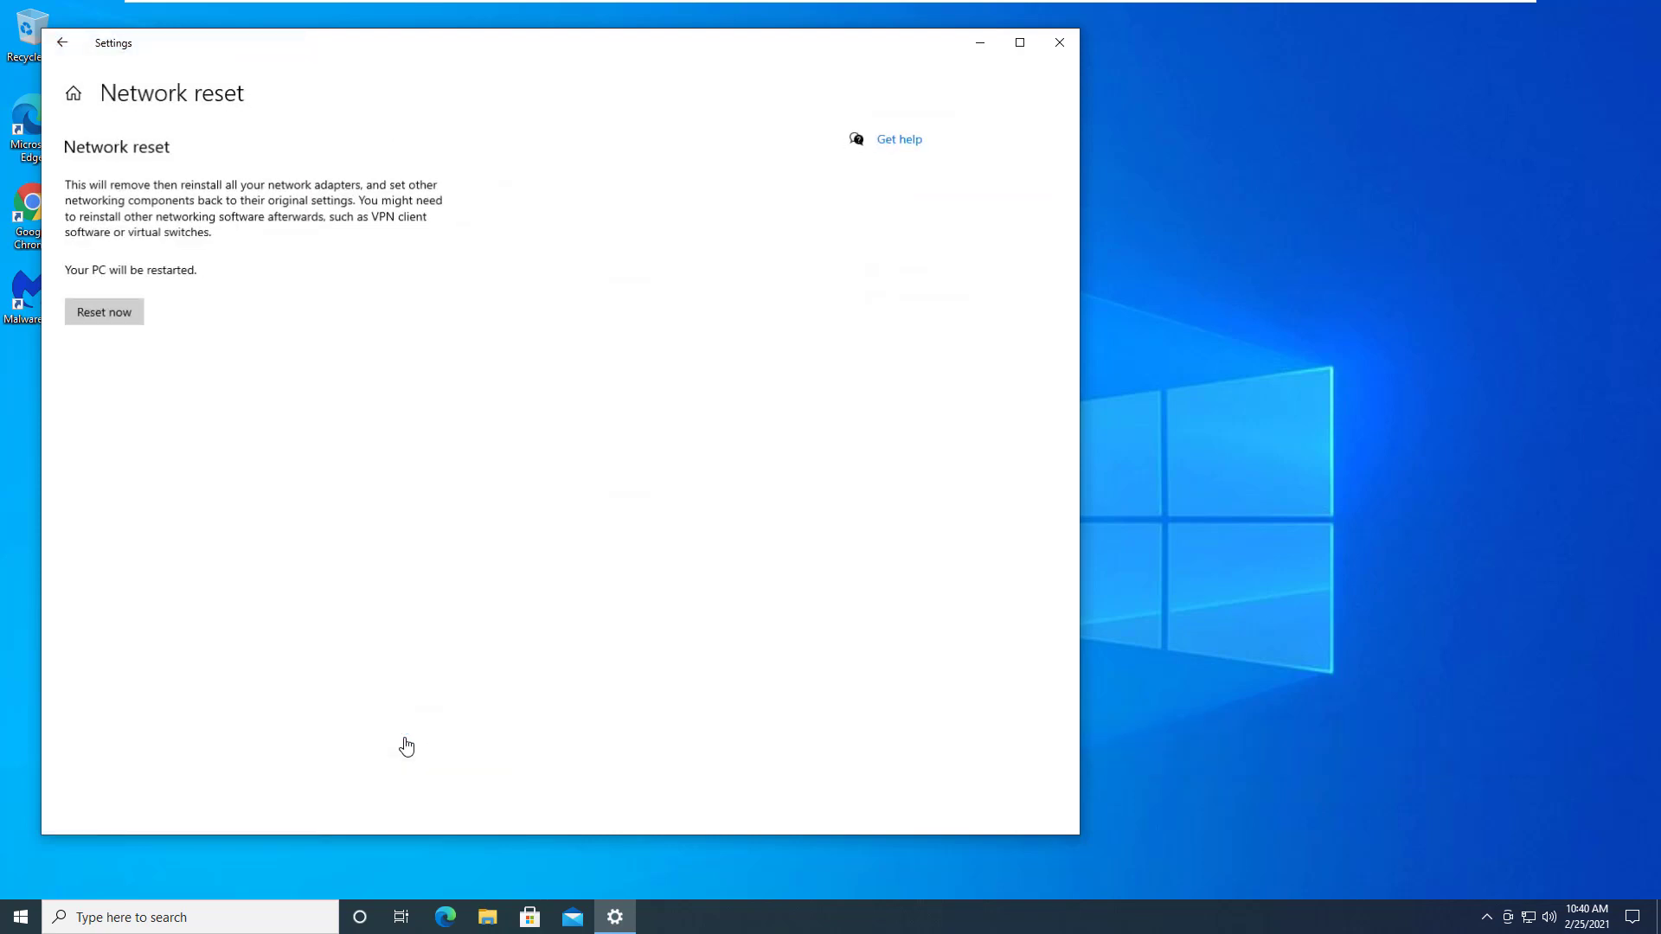
- Confirm Reset now with Yes, dismiss the sign-out notice and close Settings
click(99, 313)
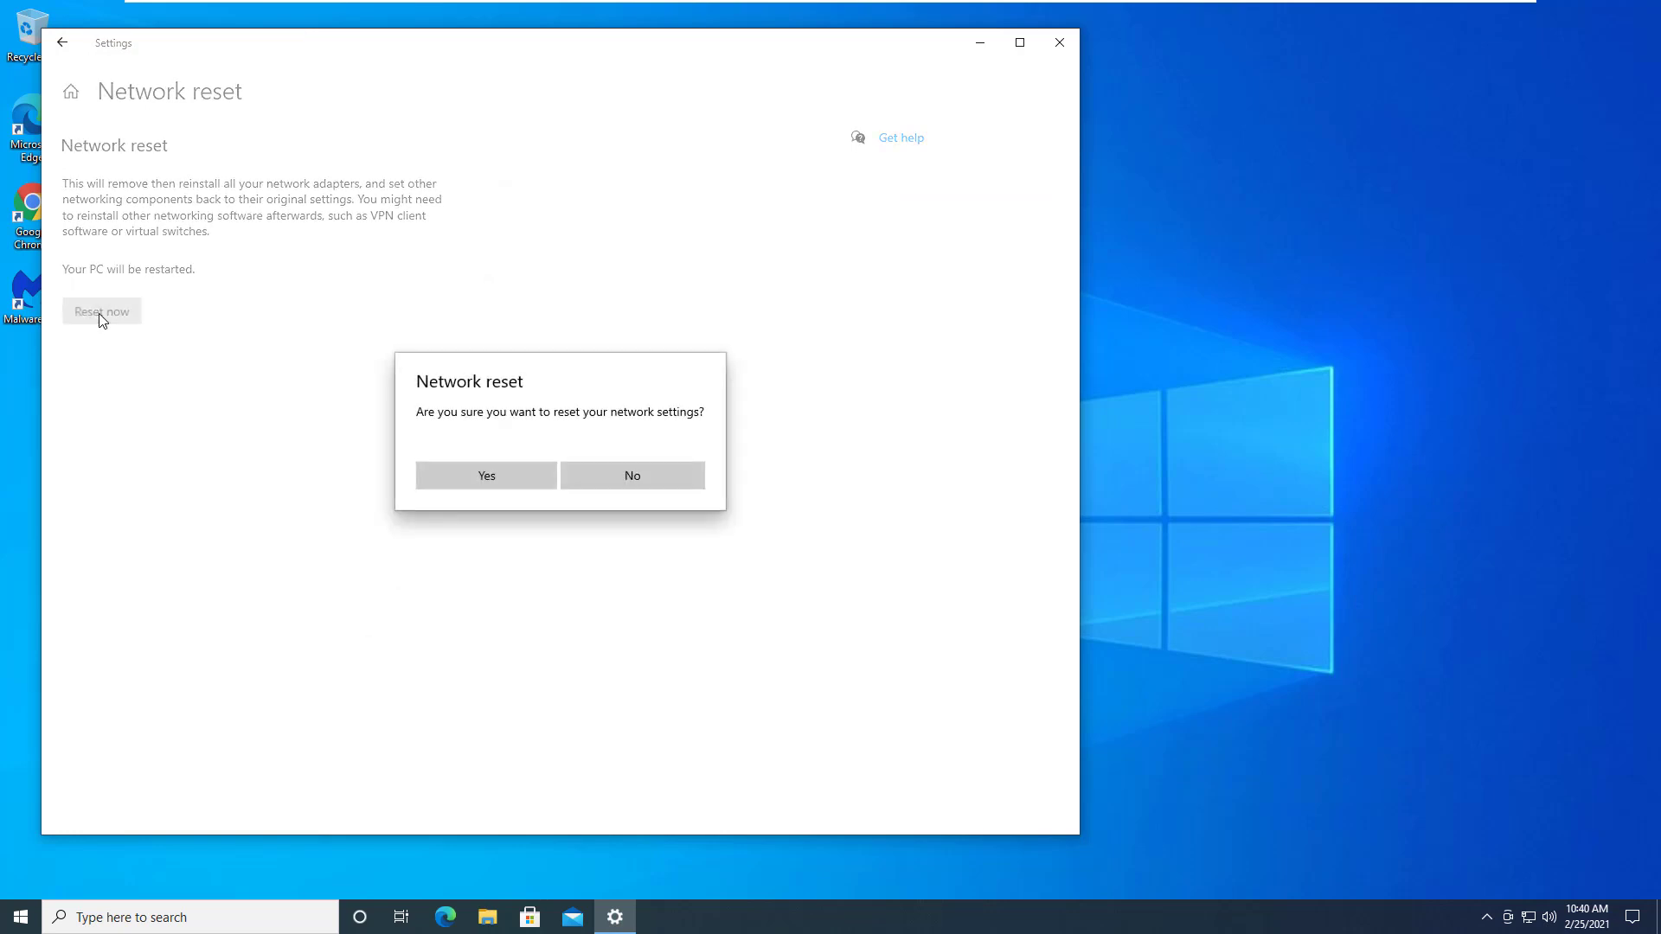
click(515, 480)
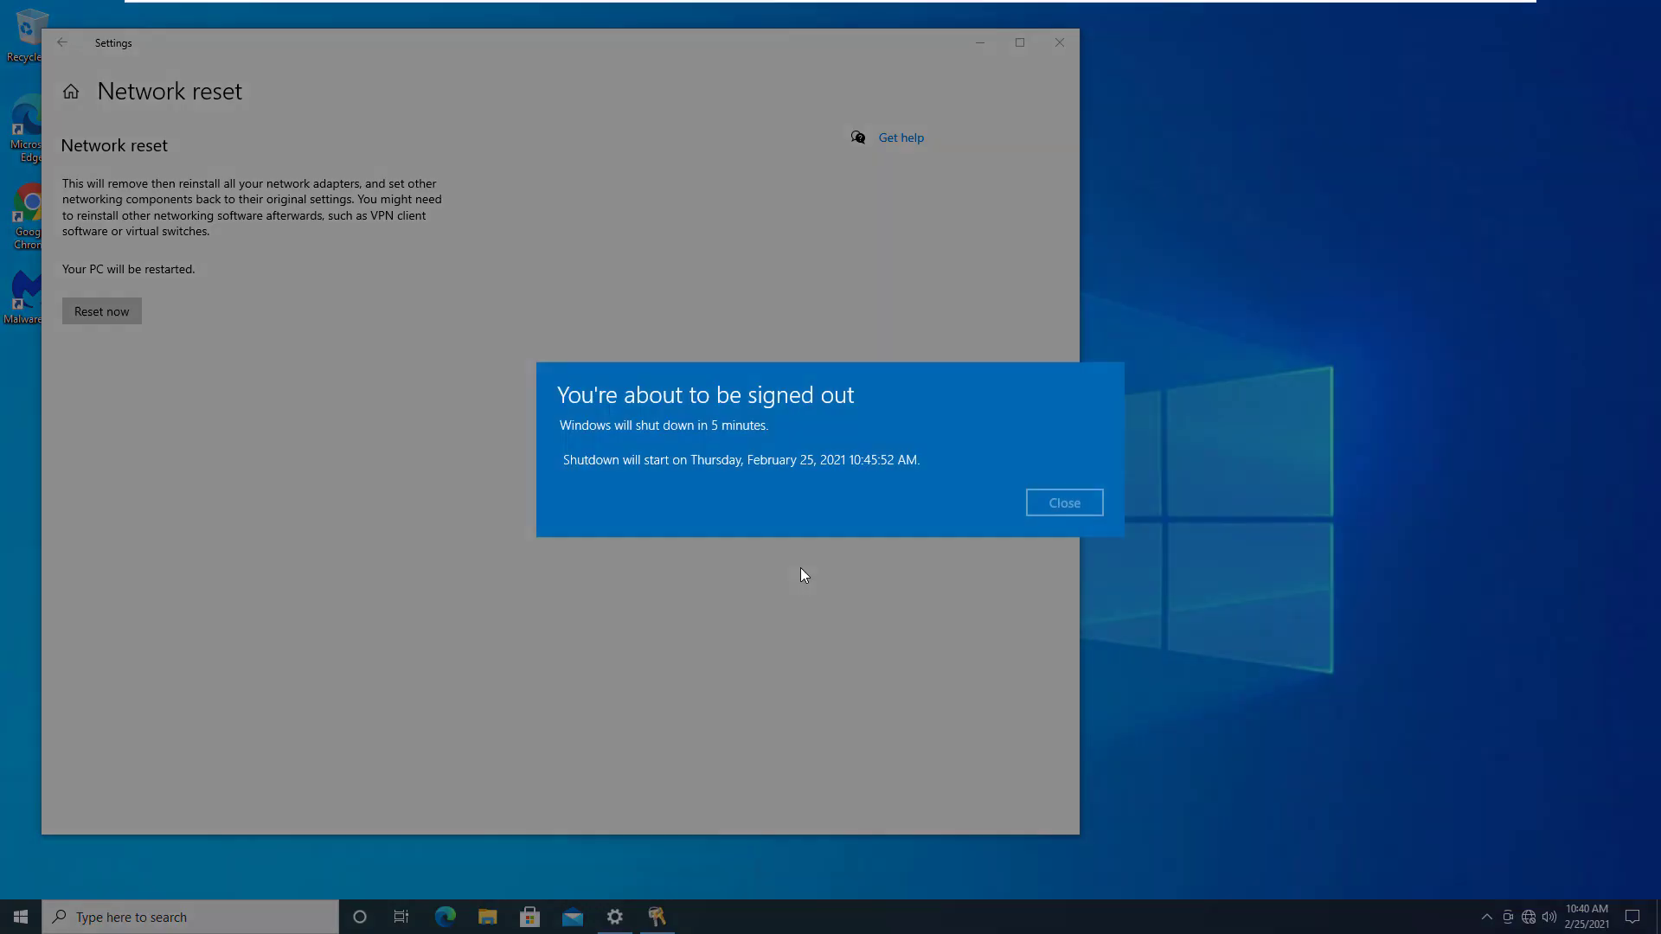
click(1063, 504)
click(1059, 42)
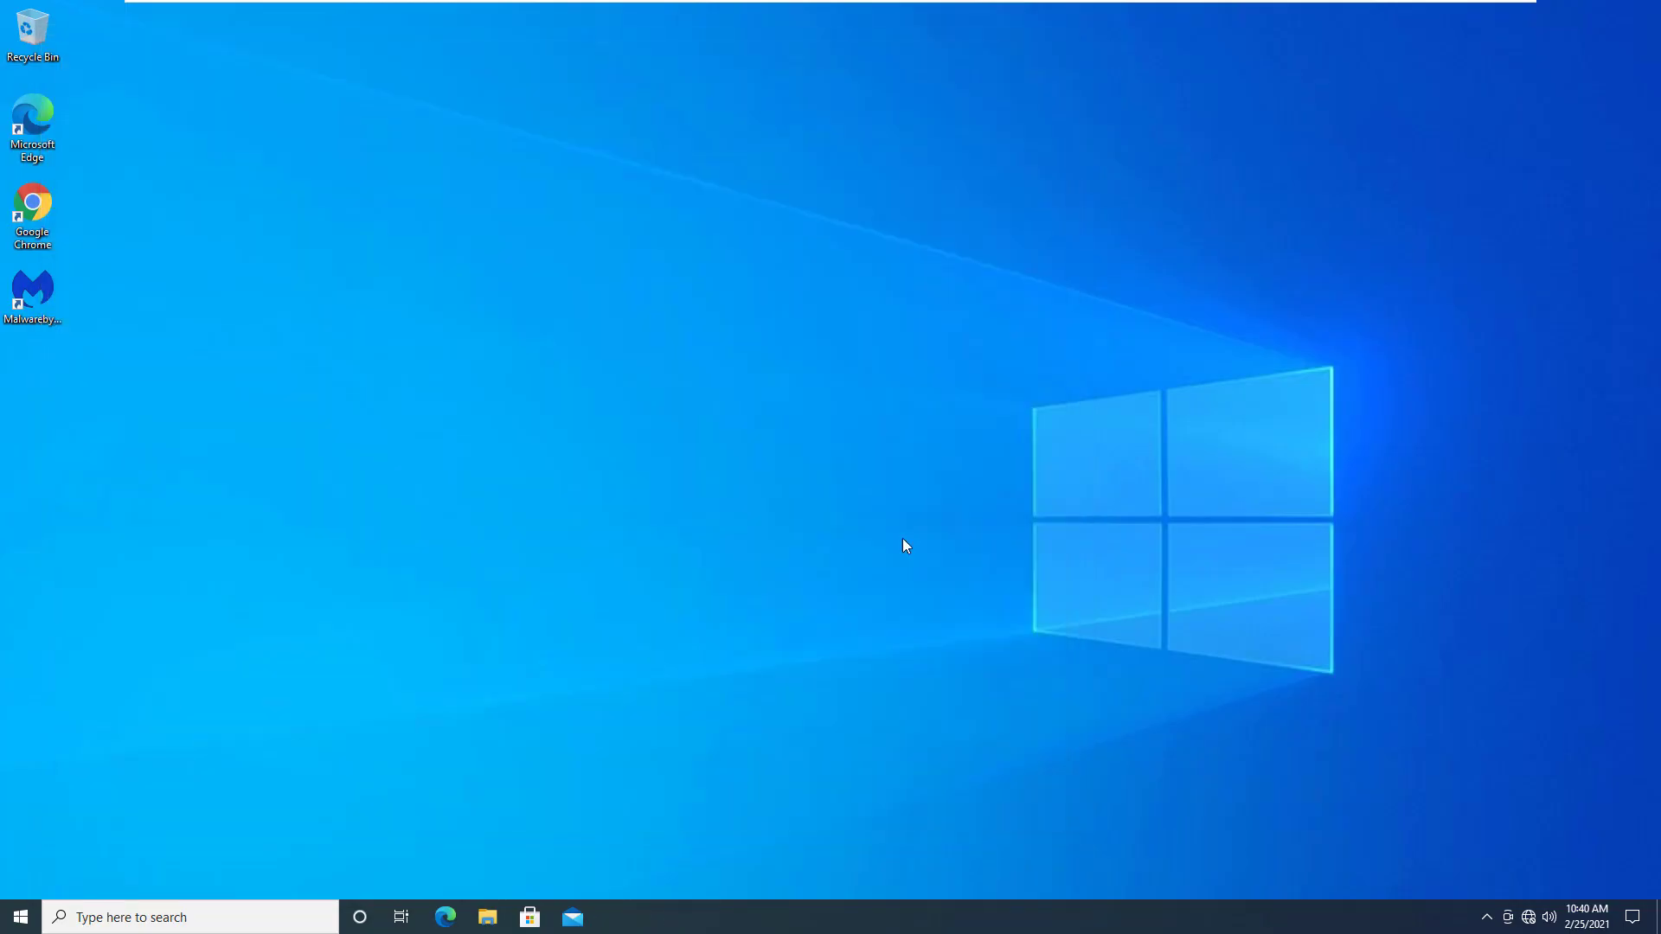
click(19, 917)
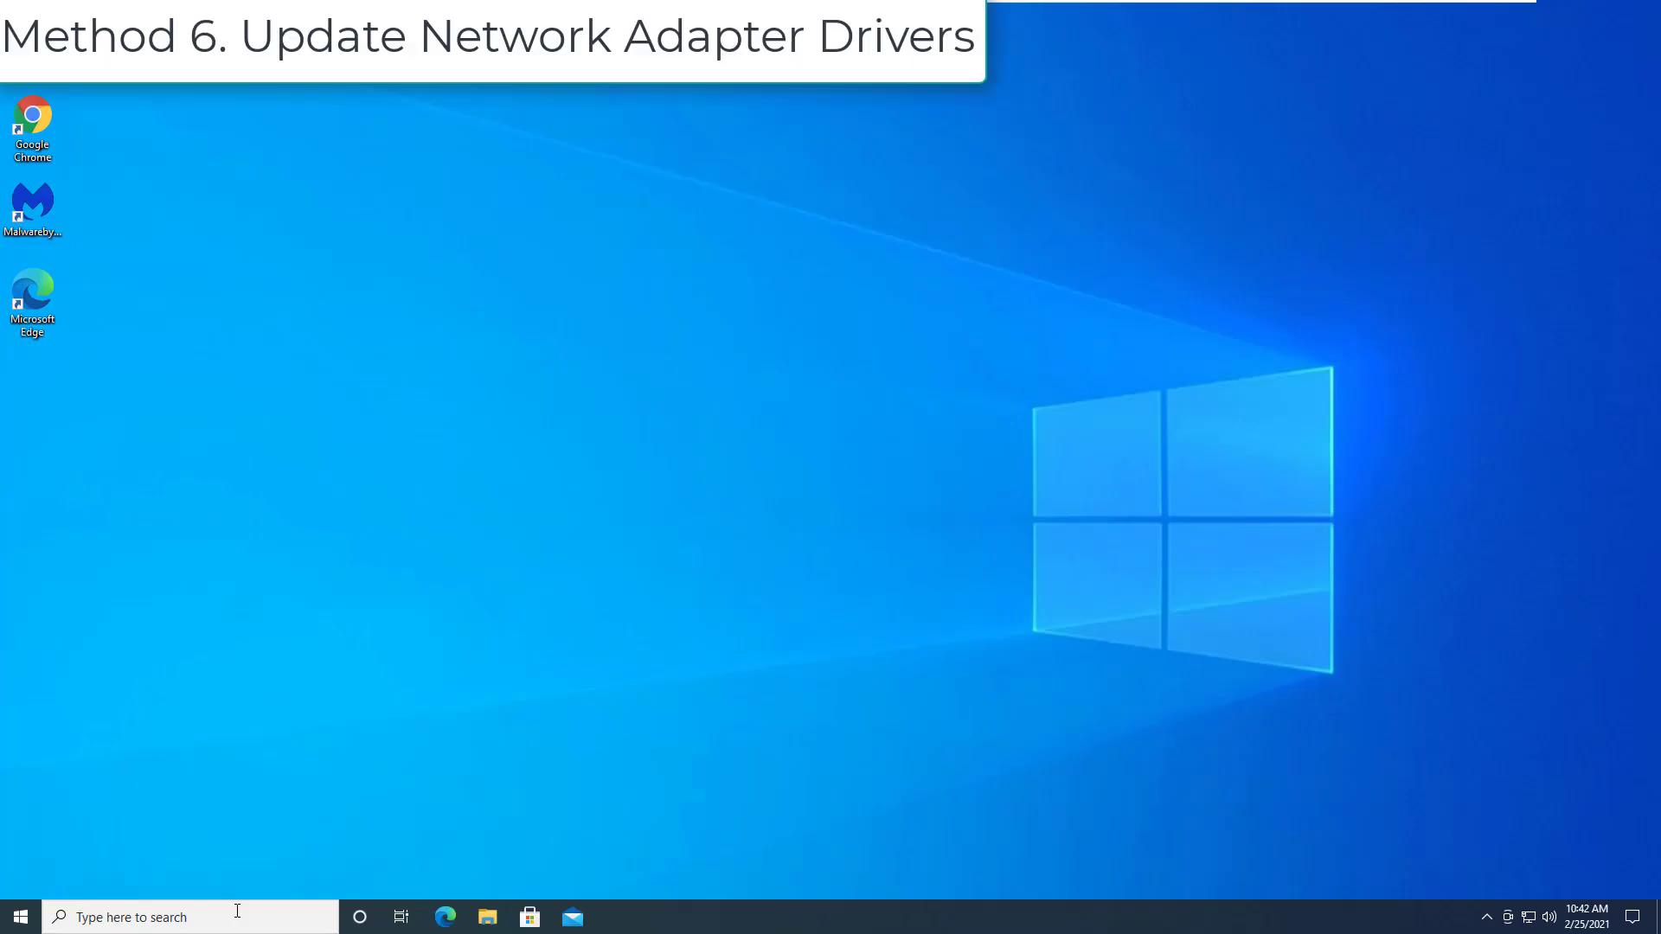
click(236, 912)
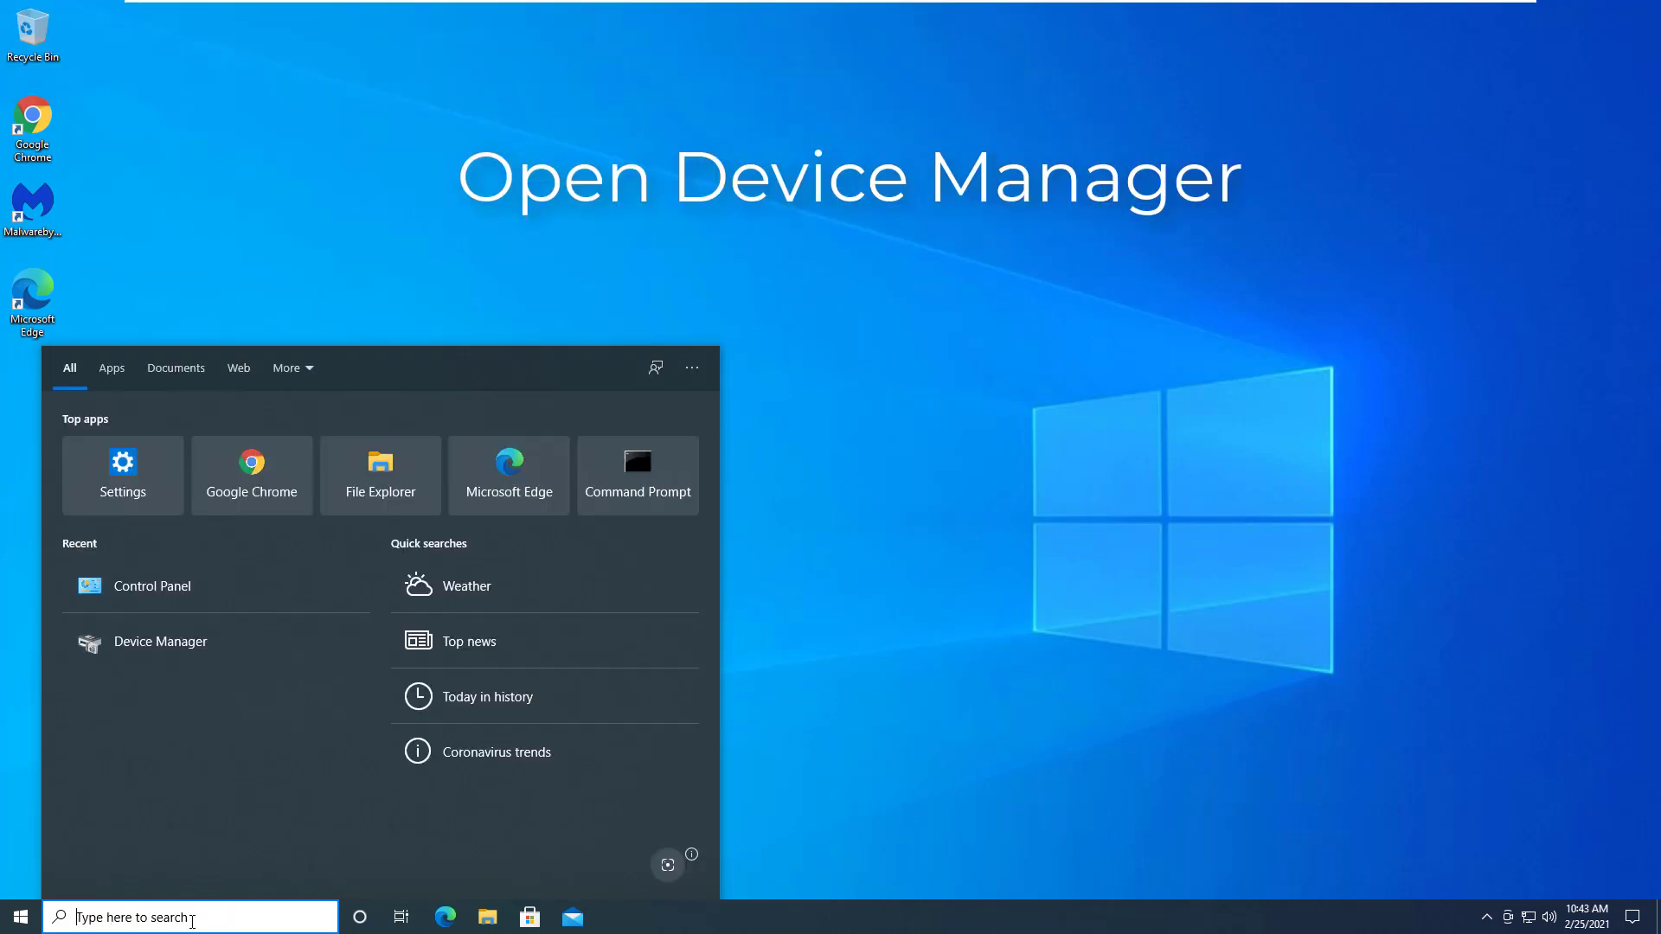
text(device manag)
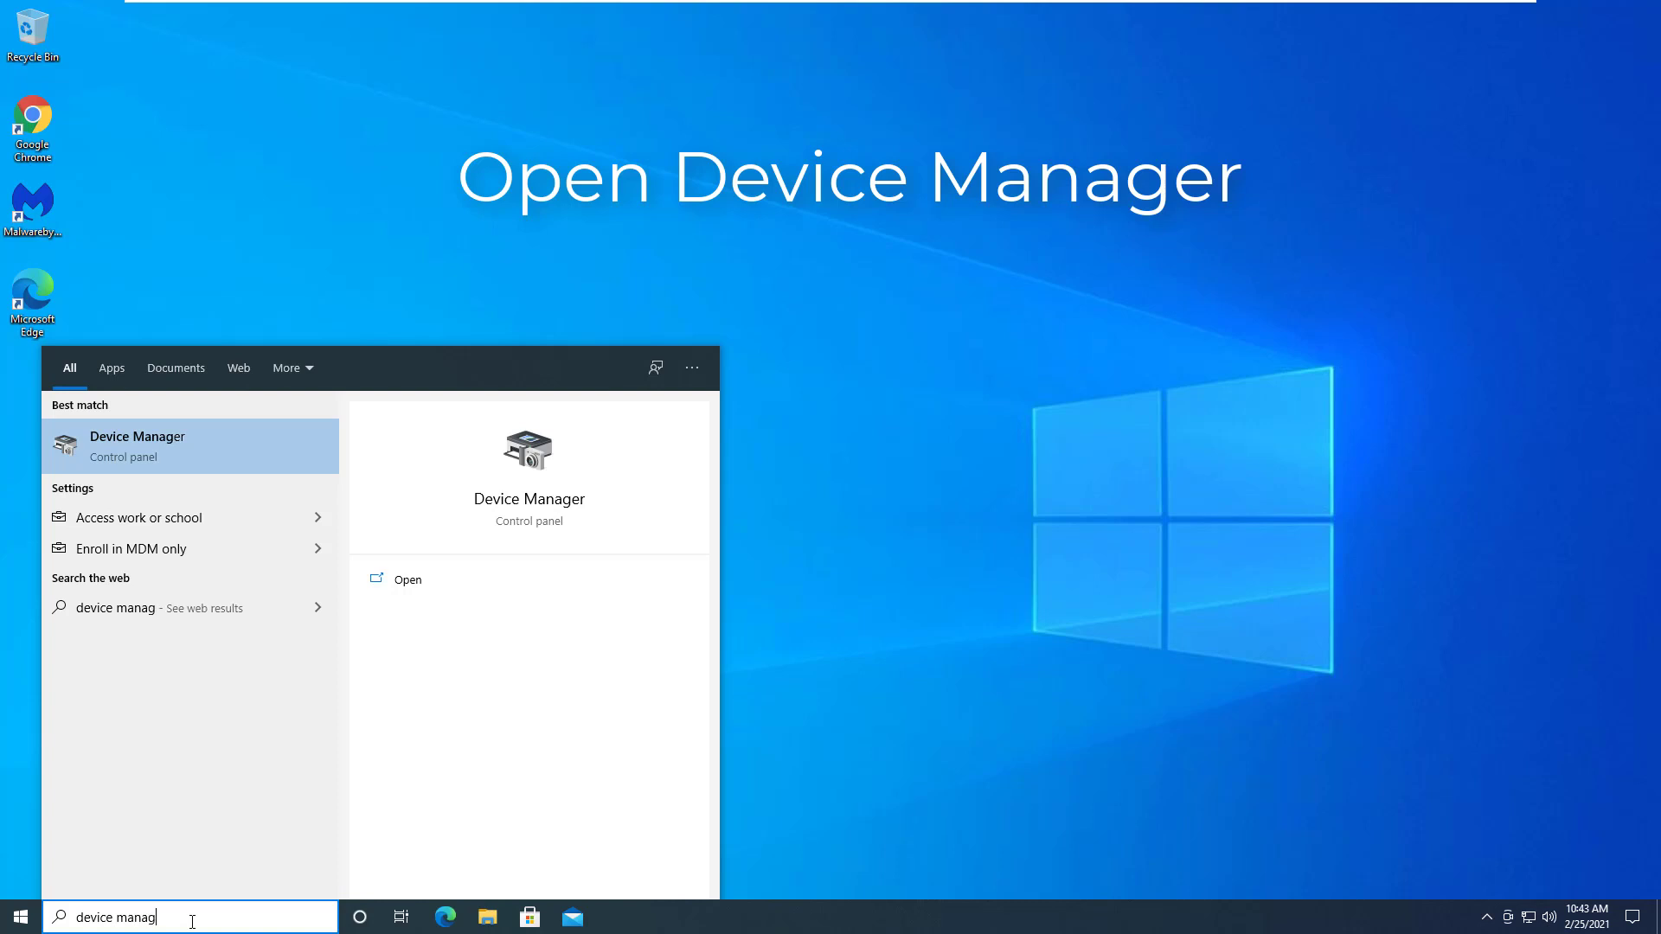
text(er)
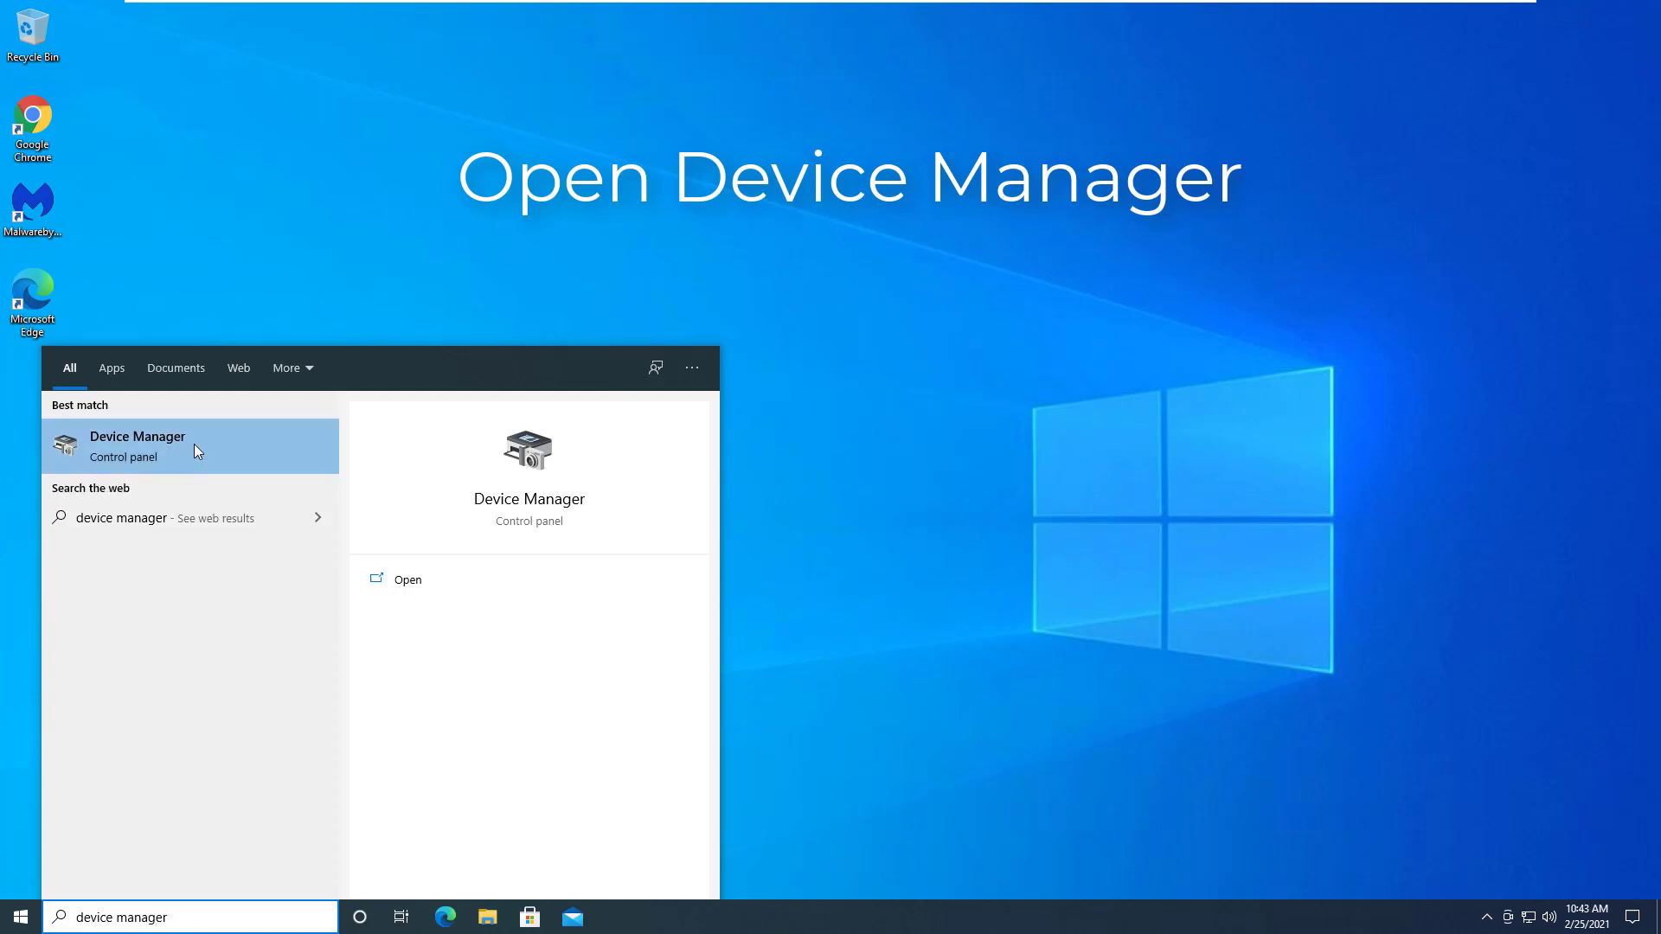
- Open Device Manager from the taskbar search results
click(194, 444)
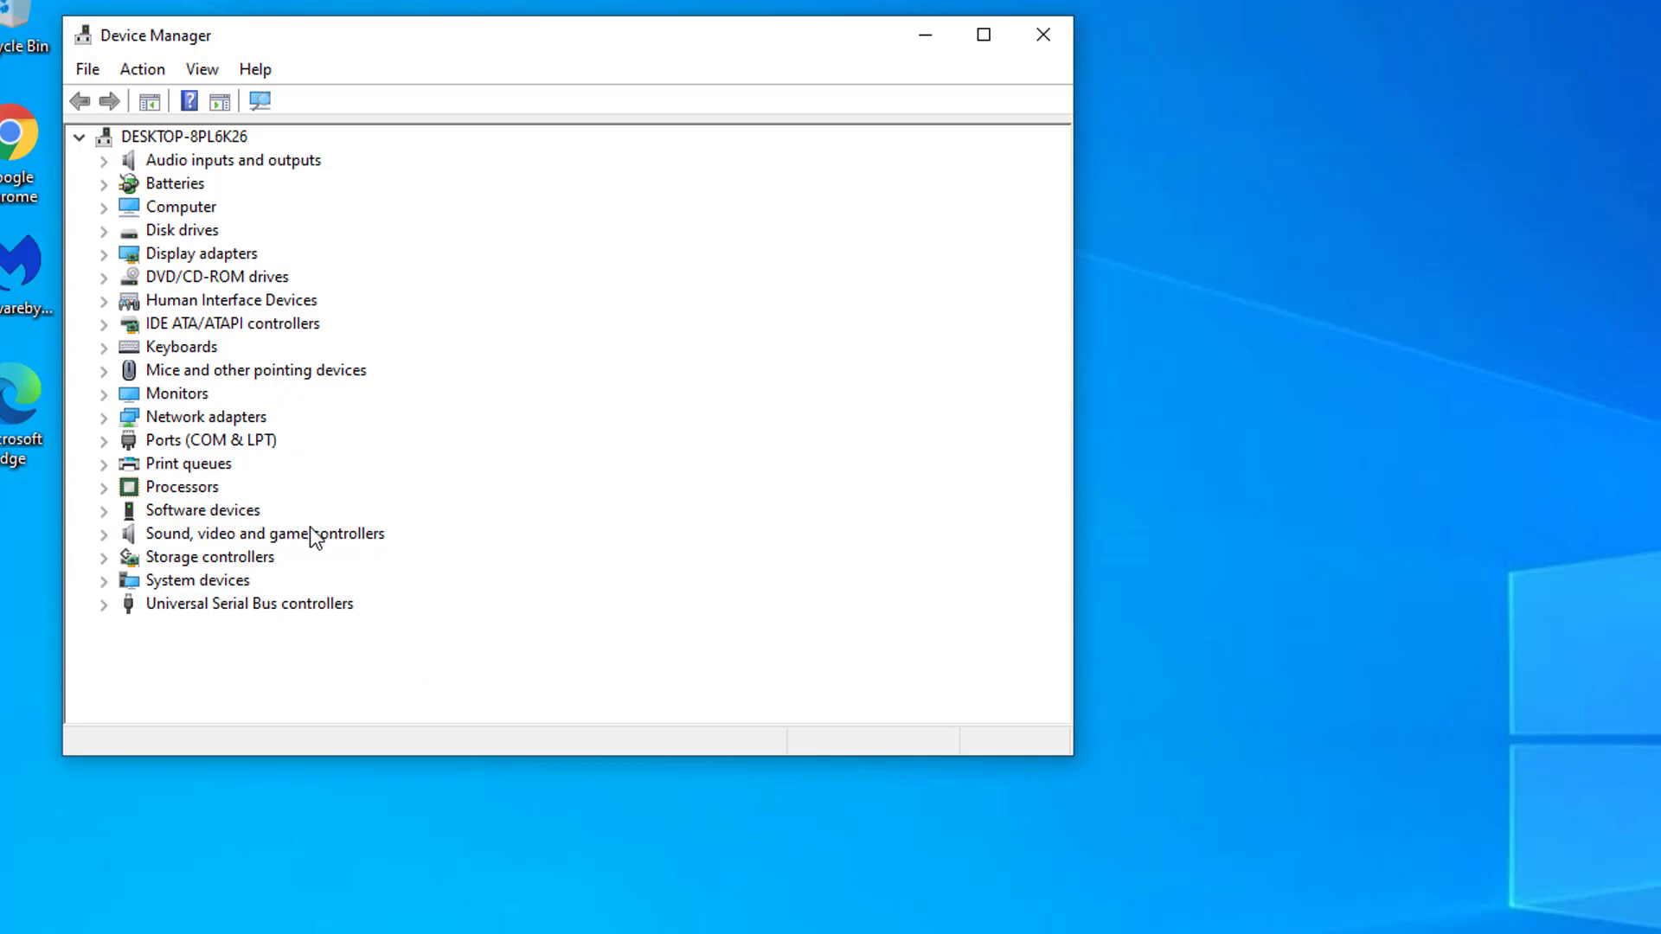
- Run an automatic online driver update for the Intel 82574L Gigabit Network Connection adapter
double_click(241, 418)
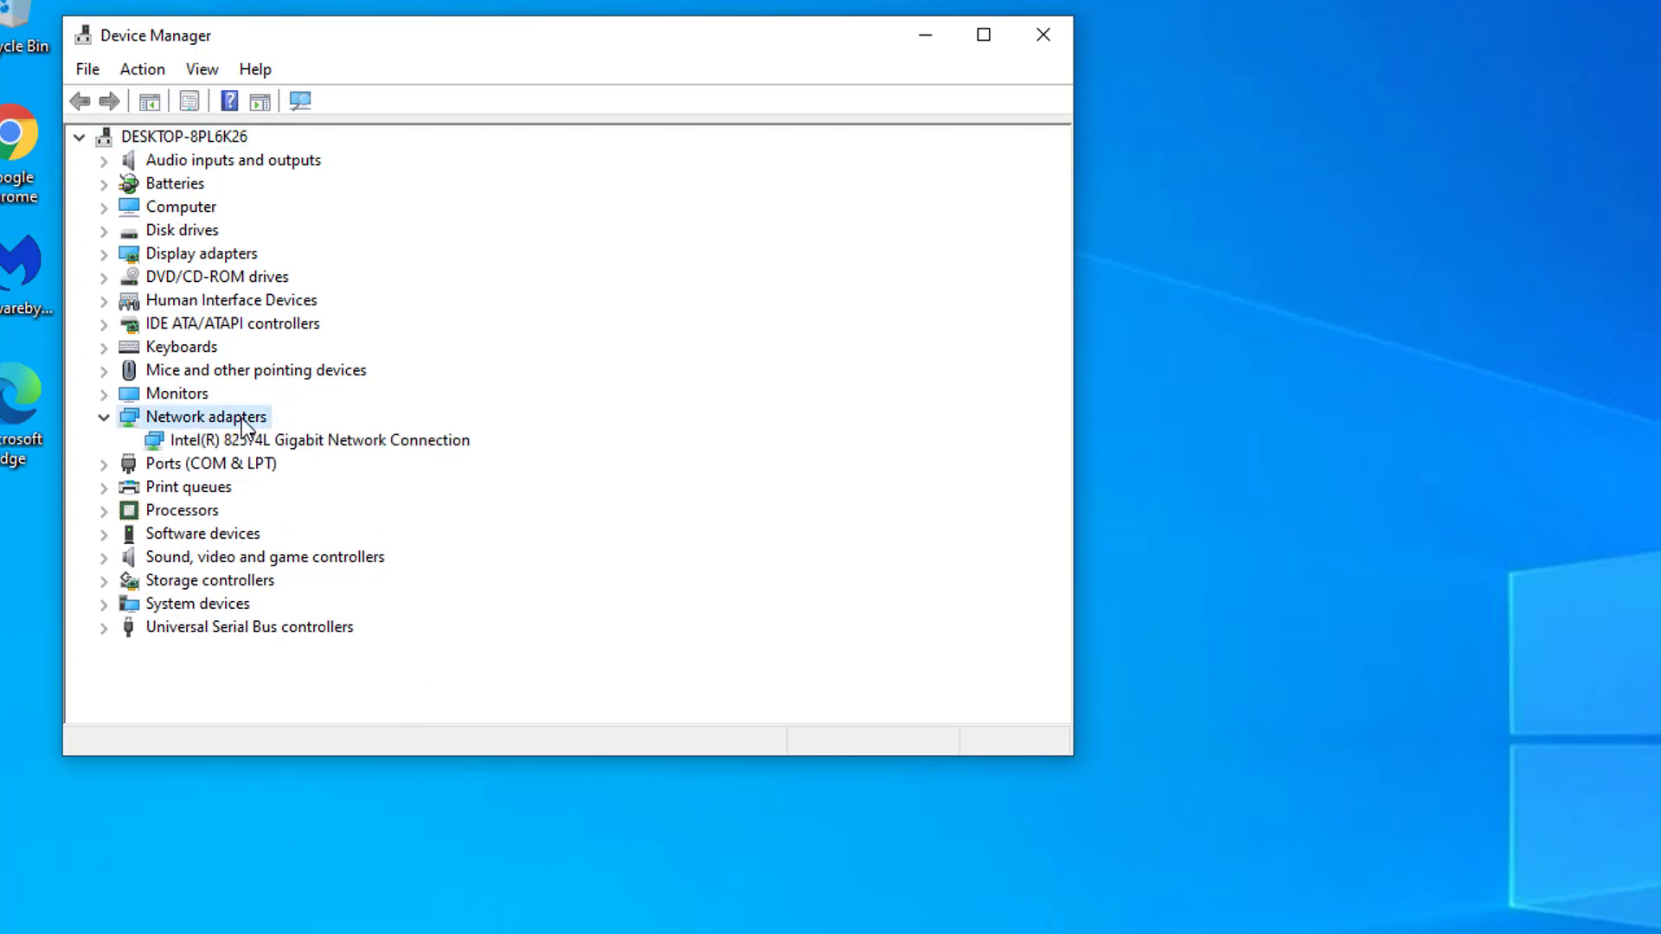
click(353, 441)
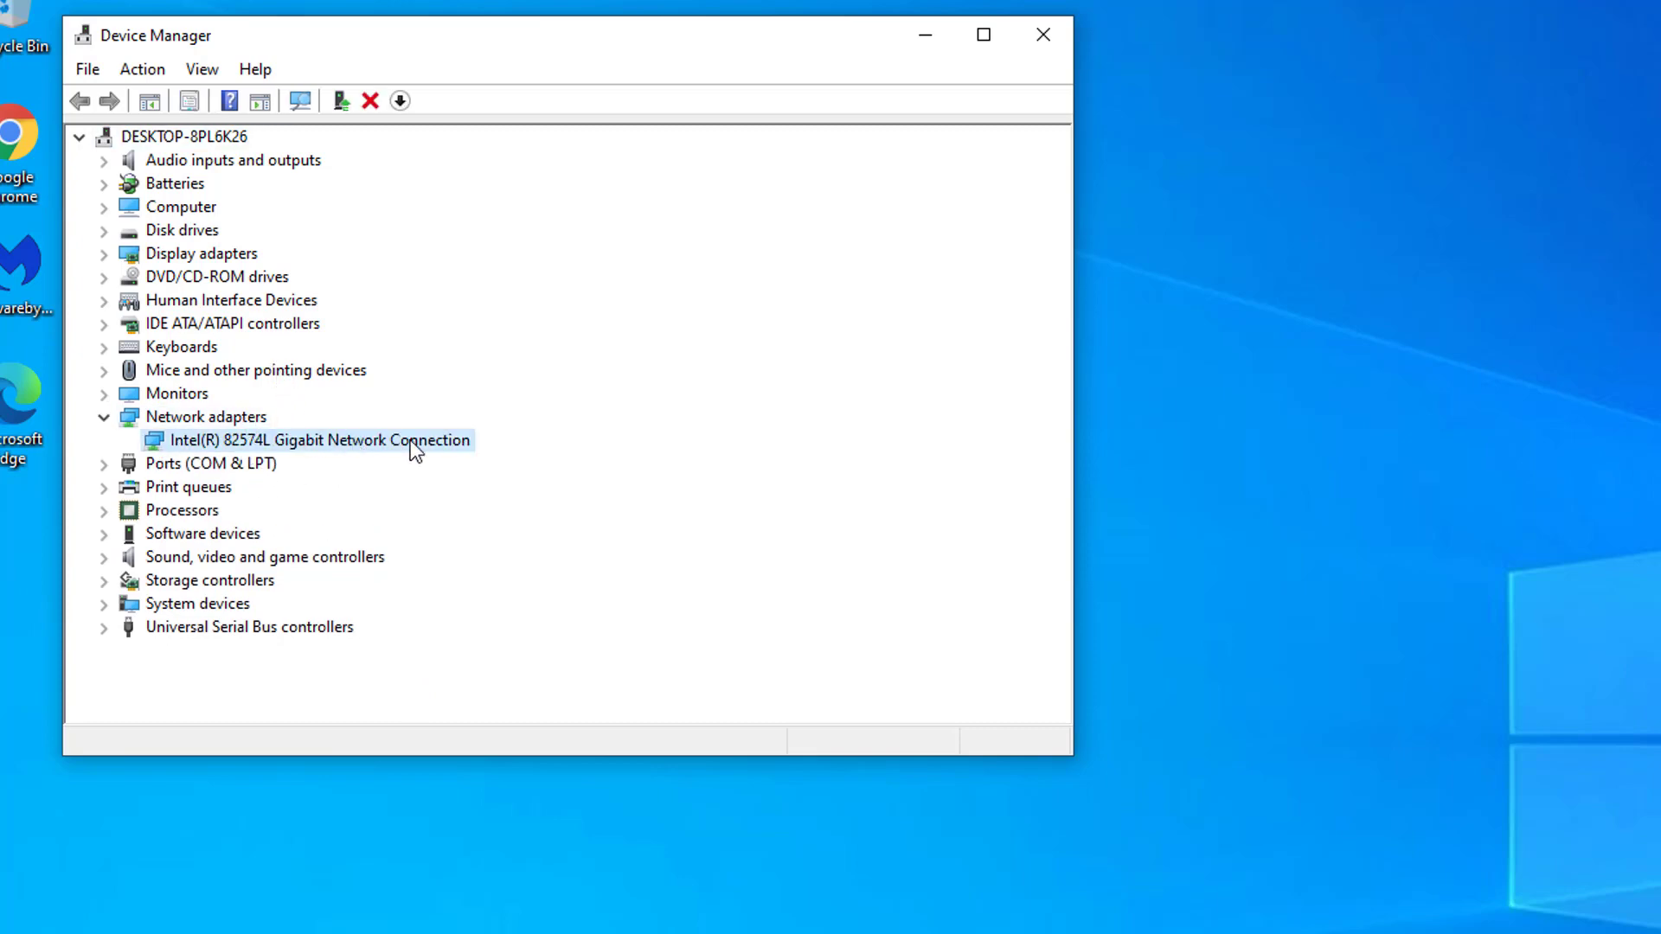
right_click(359, 439)
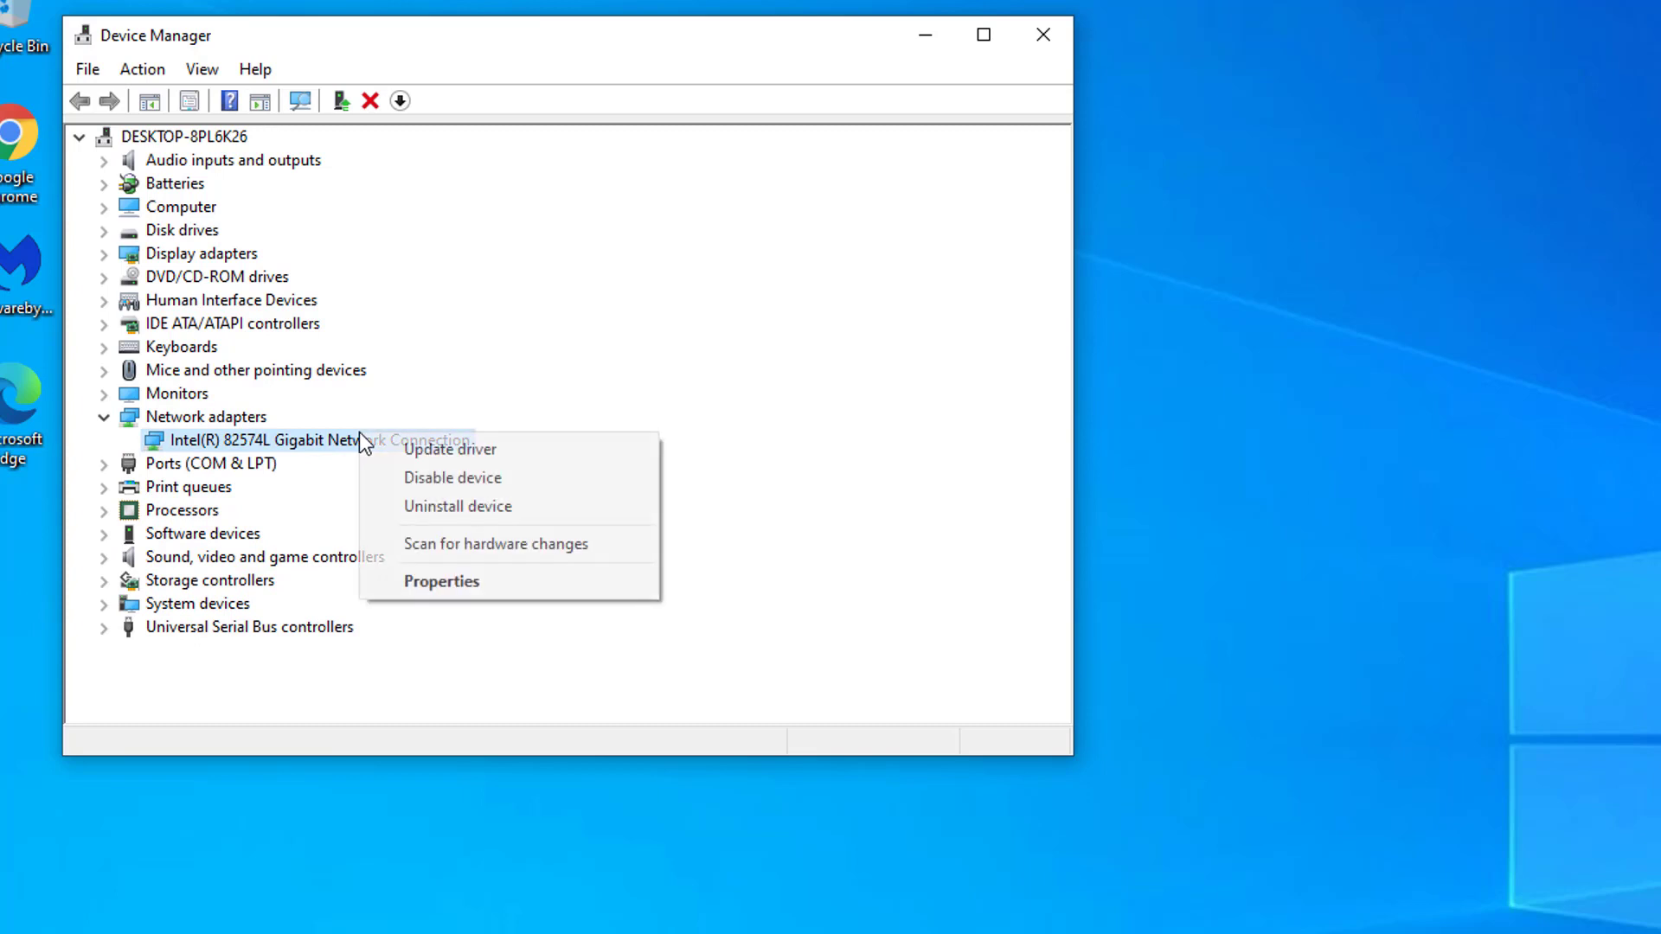
click(450, 448)
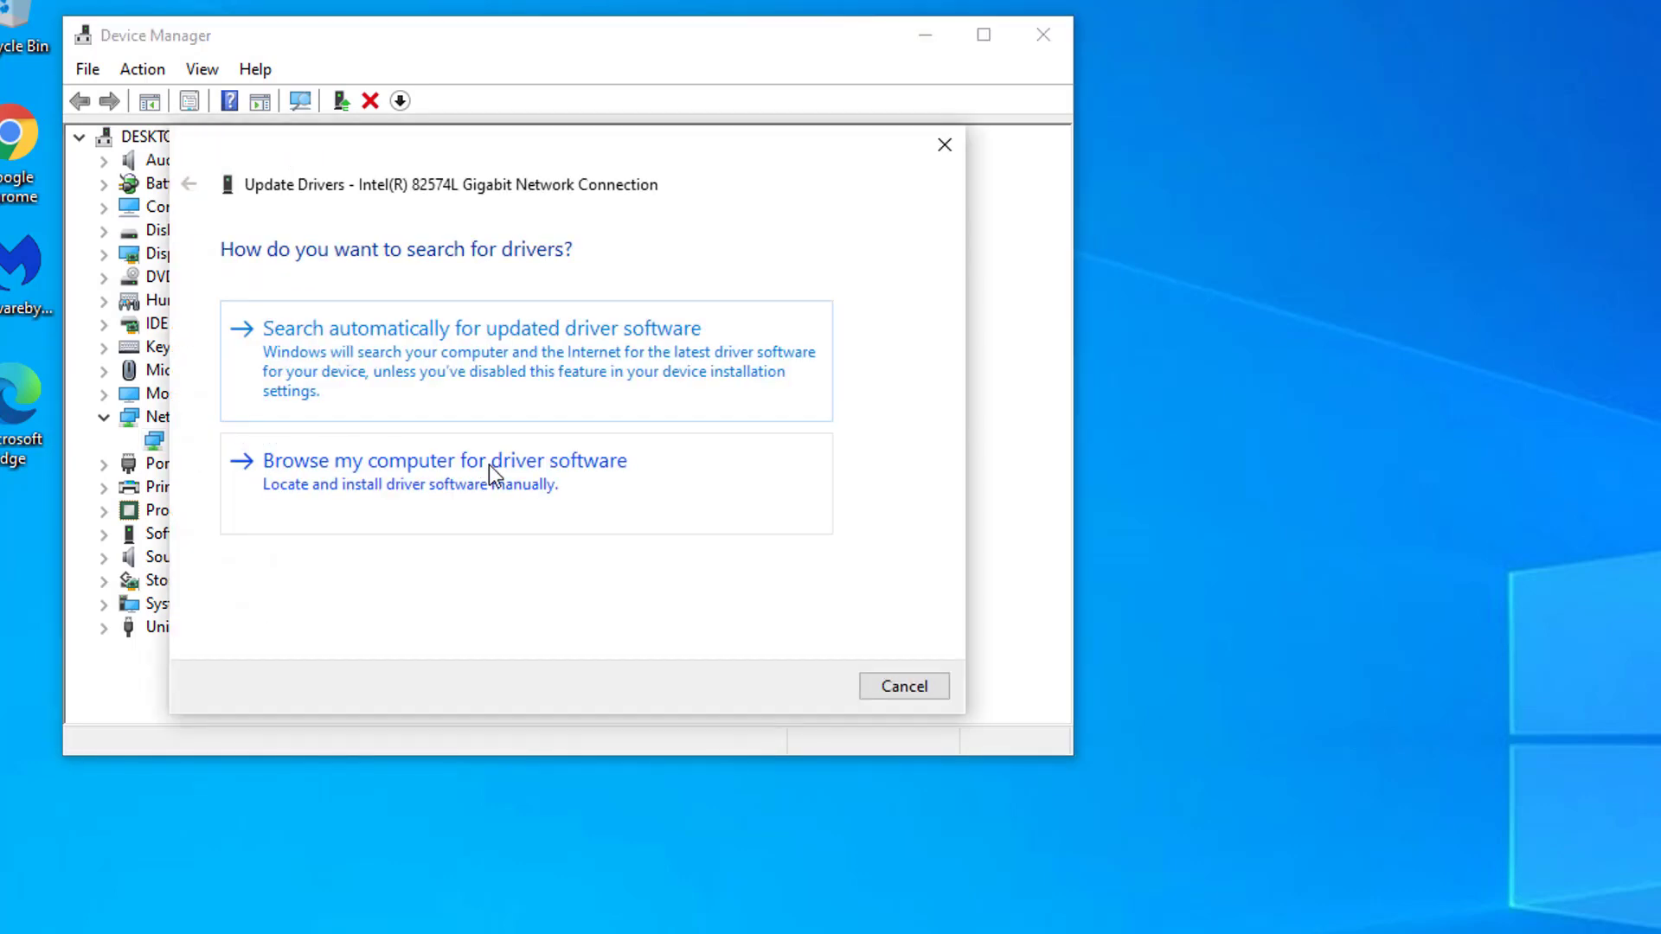
click(445, 369)
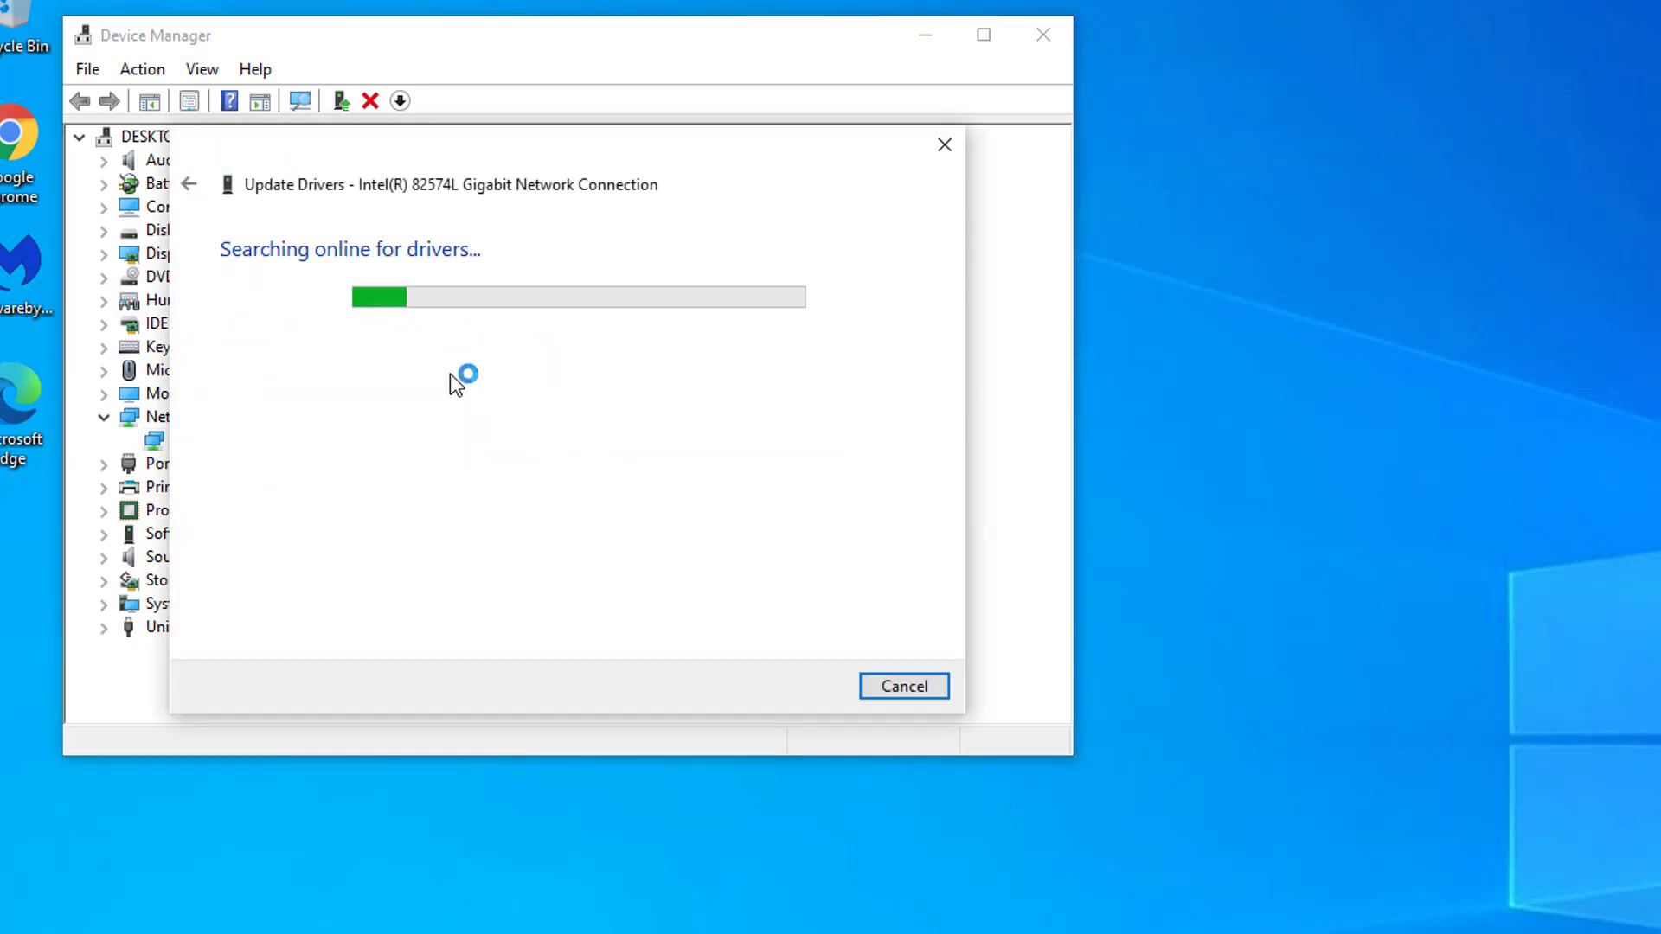